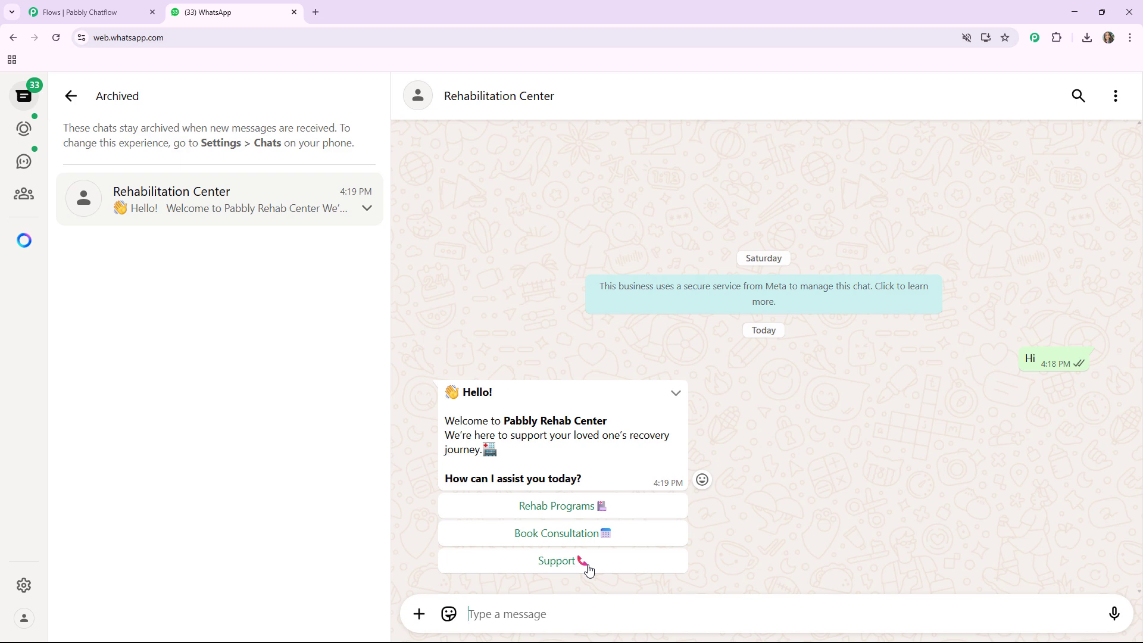
Step: Book a physical therapy consultation in the Rehabilitation Center chat by going through Rehab Programs and Physical Therapy
{"action": "left_click", "coordinate": [573, 511]}
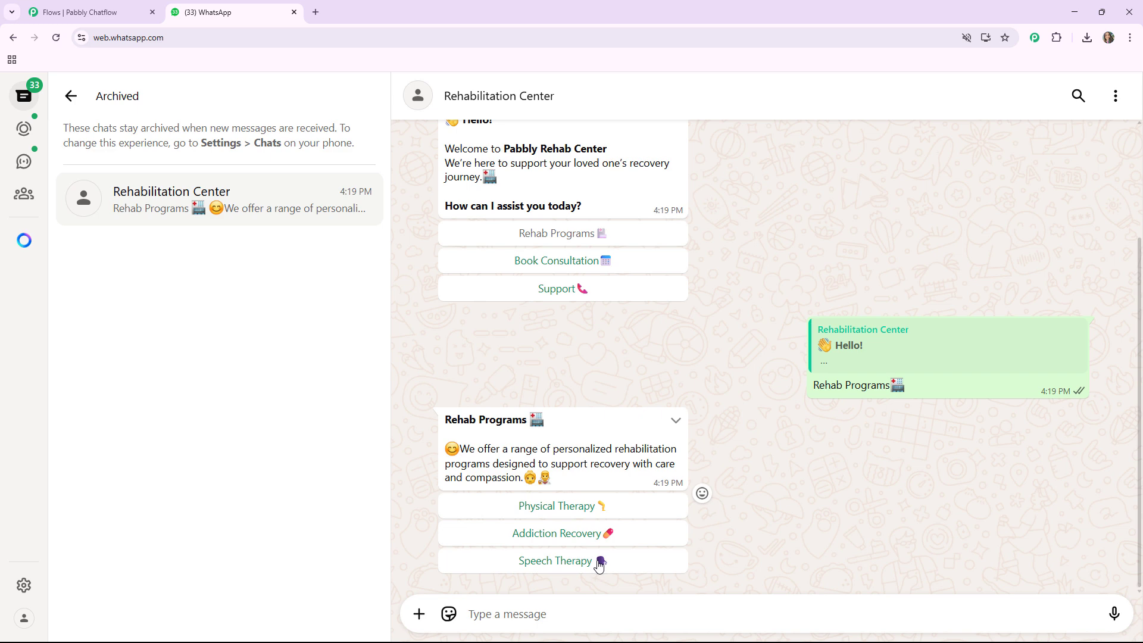
{"action": "left_click", "coordinate": [564, 507]}
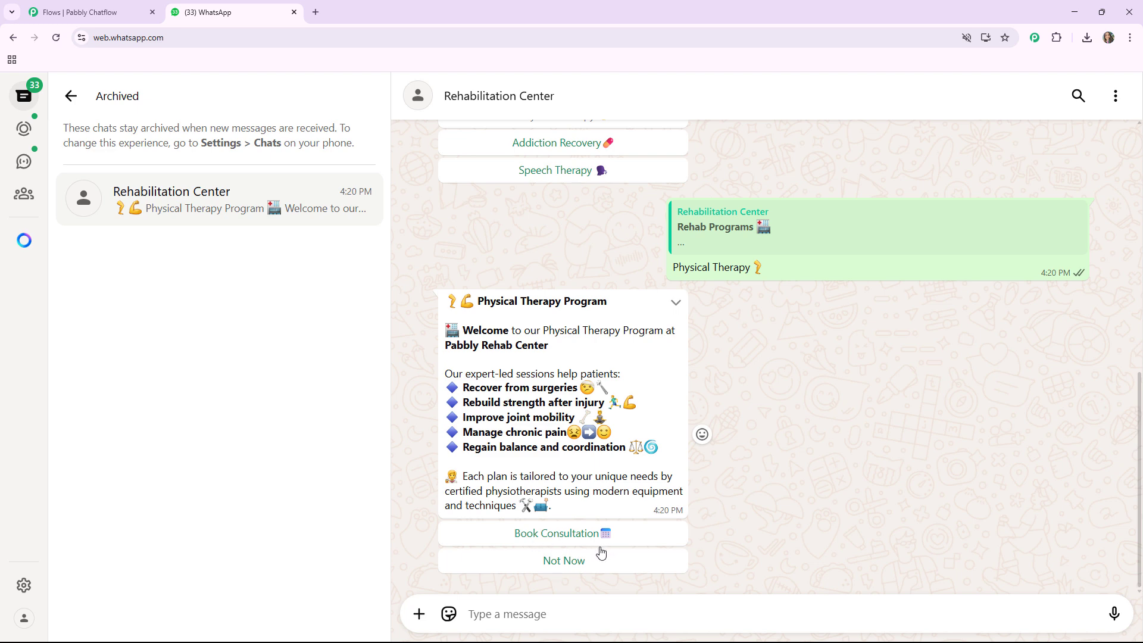
{"action": "left_click", "coordinate": [547, 533]}
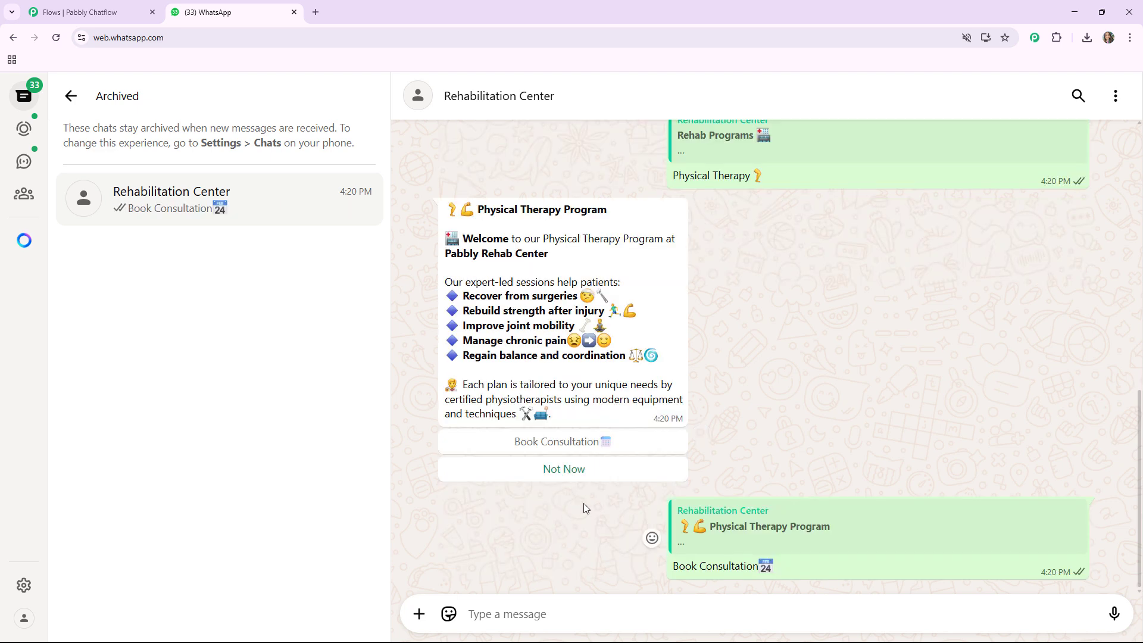
Step: Request Support from the chatbot's welcome message and review the replies in the conversation
{"action": "scroll", "coordinate": [615, 522], "scroll_direction": "up", "scroll_amount": 10}
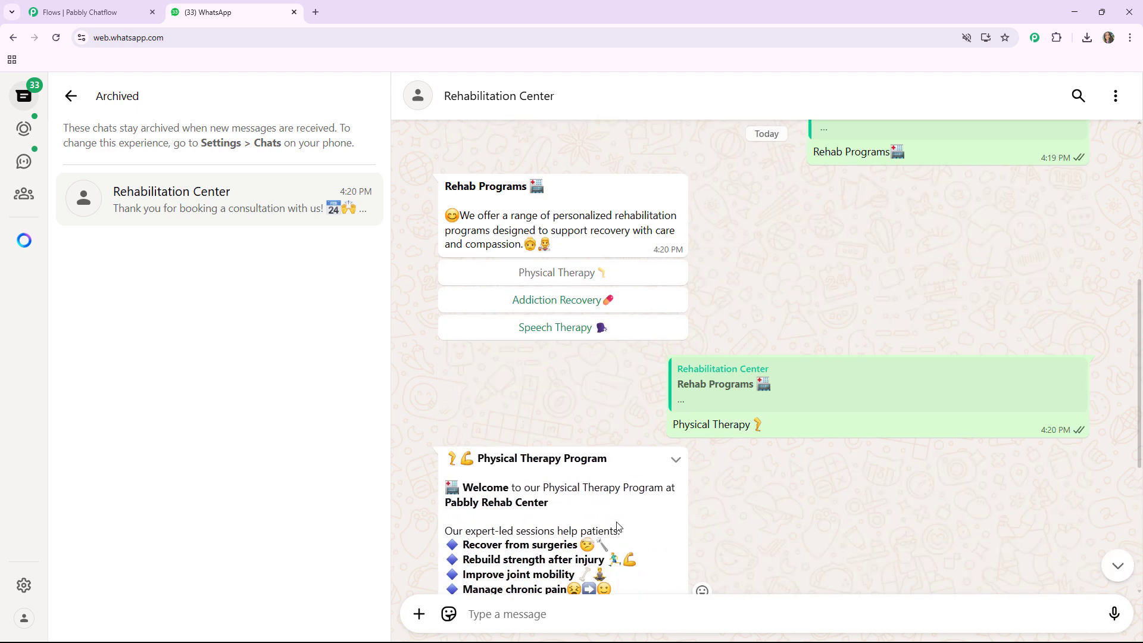
{"action": "left_click", "coordinate": [564, 446]}
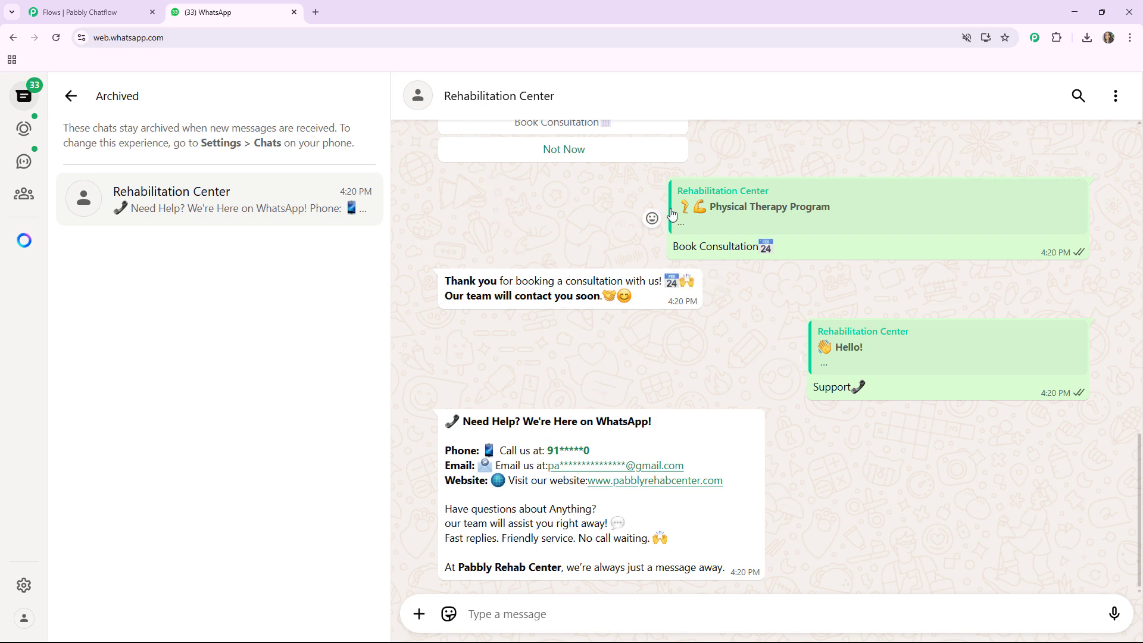
{"action": "scroll", "coordinate": [630, 387], "scroll_direction": "up", "scroll_amount": 7}
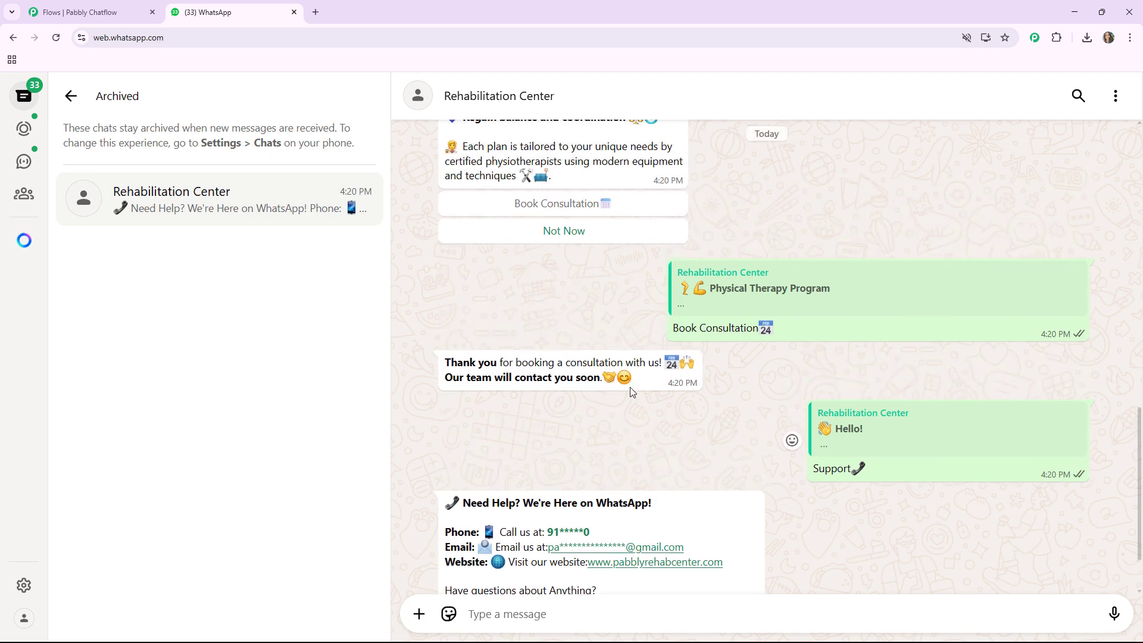
{"action": "scroll", "coordinate": [631, 392], "scroll_direction": "up", "scroll_amount": 1}
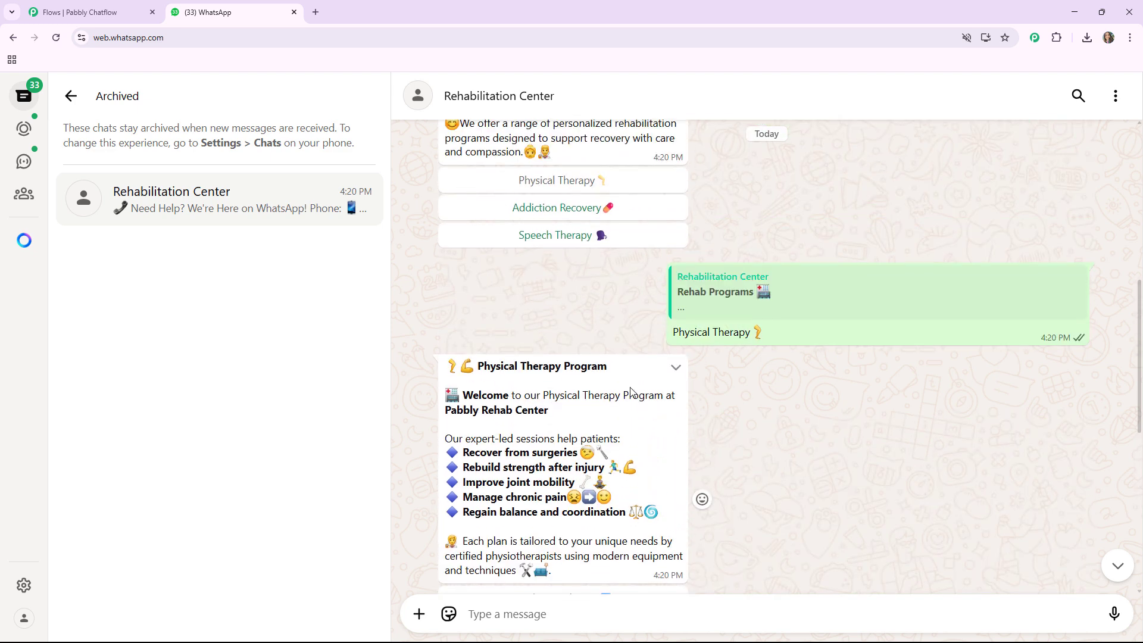
{"action": "scroll", "coordinate": [631, 392], "scroll_direction": "down", "scroll_amount": 2}
{"action": "scroll", "coordinate": [622, 388], "scroll_direction": "down", "scroll_amount": 1}
{"action": "scroll", "coordinate": [621, 388], "scroll_direction": "up", "scroll_amount": 3}
{"action": "scroll", "coordinate": [669, 315], "scroll_direction": "up", "scroll_amount": 4}
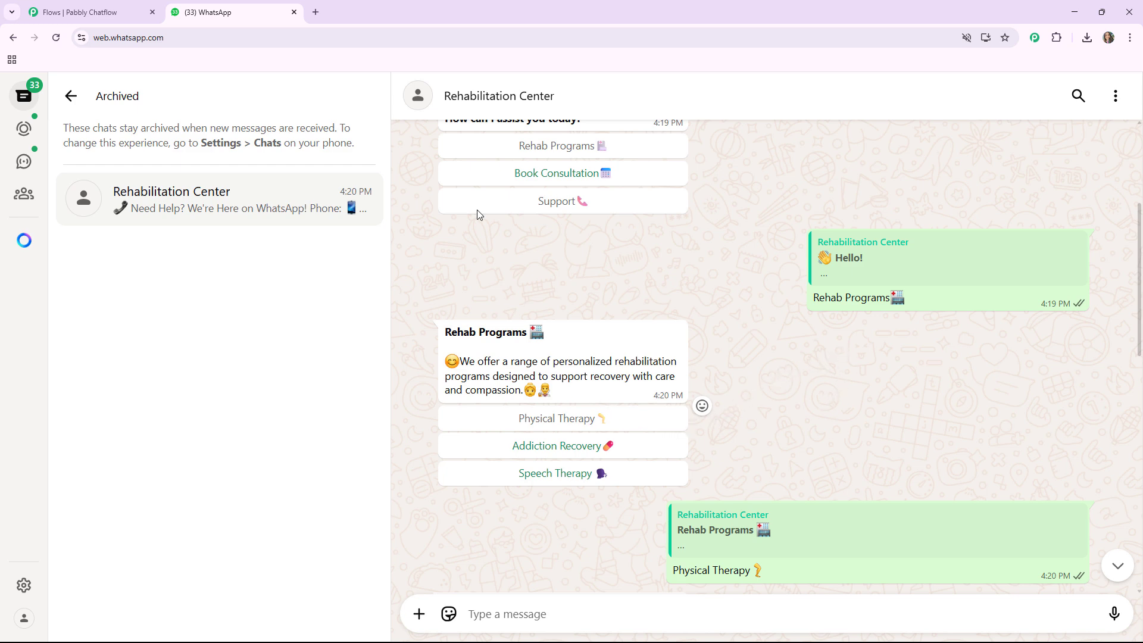
Step: Go to pabbly.com/chatflow/inr/ in a new browser tab
{"action": "left_click", "coordinate": [315, 12]}
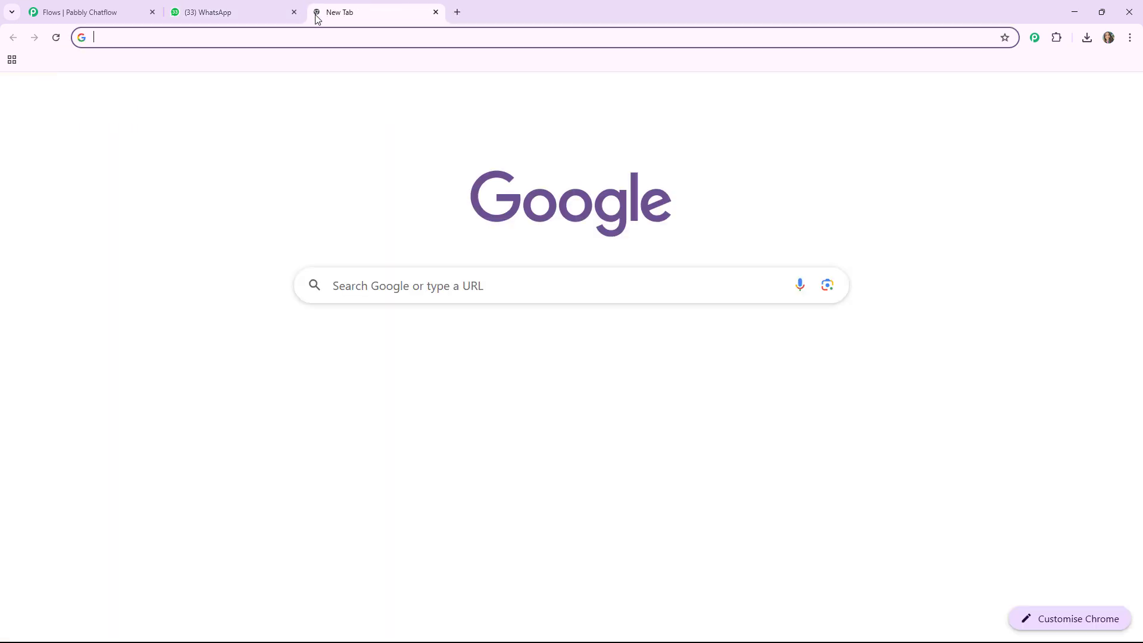
{"action": "left_click", "coordinate": [248, 37]}
{"action": "type", "text": "pabbly"}
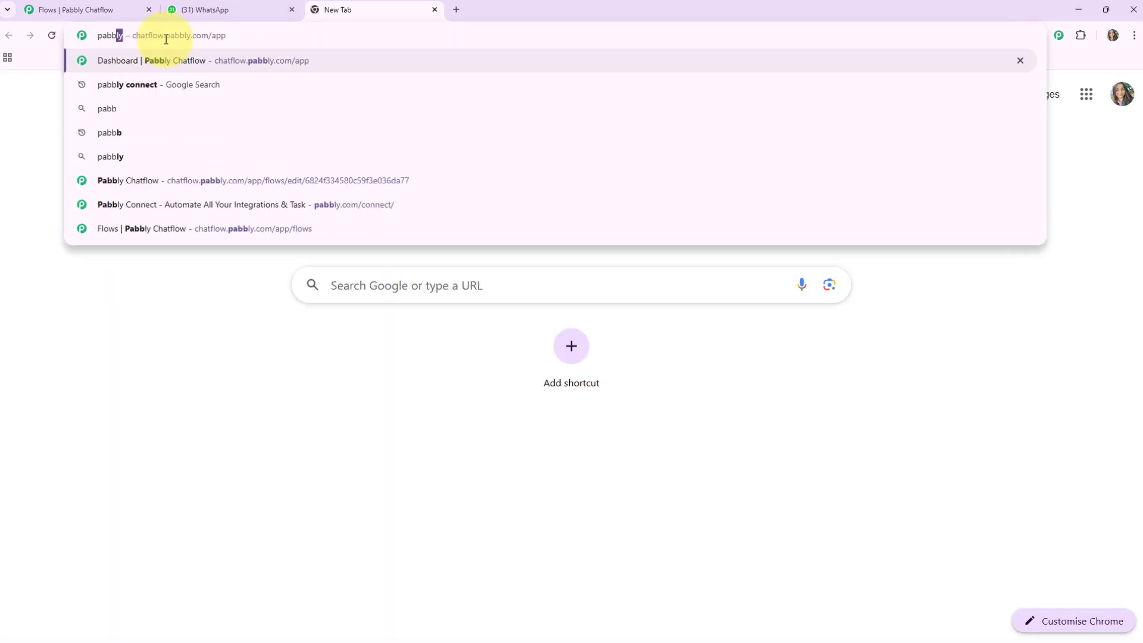
{"action": "type", "text": ".com/chatflow/inr/"}
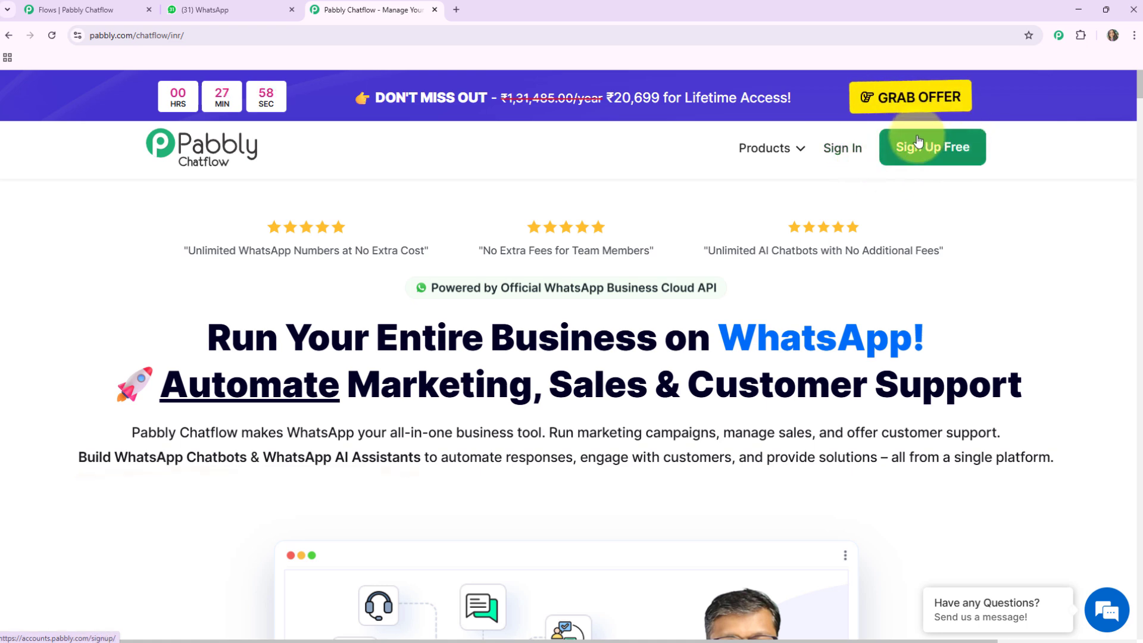
Step: Sign in to Pabbly and access the Pabbly Chatflow app
{"action": "left_click", "coordinate": [841, 156]}
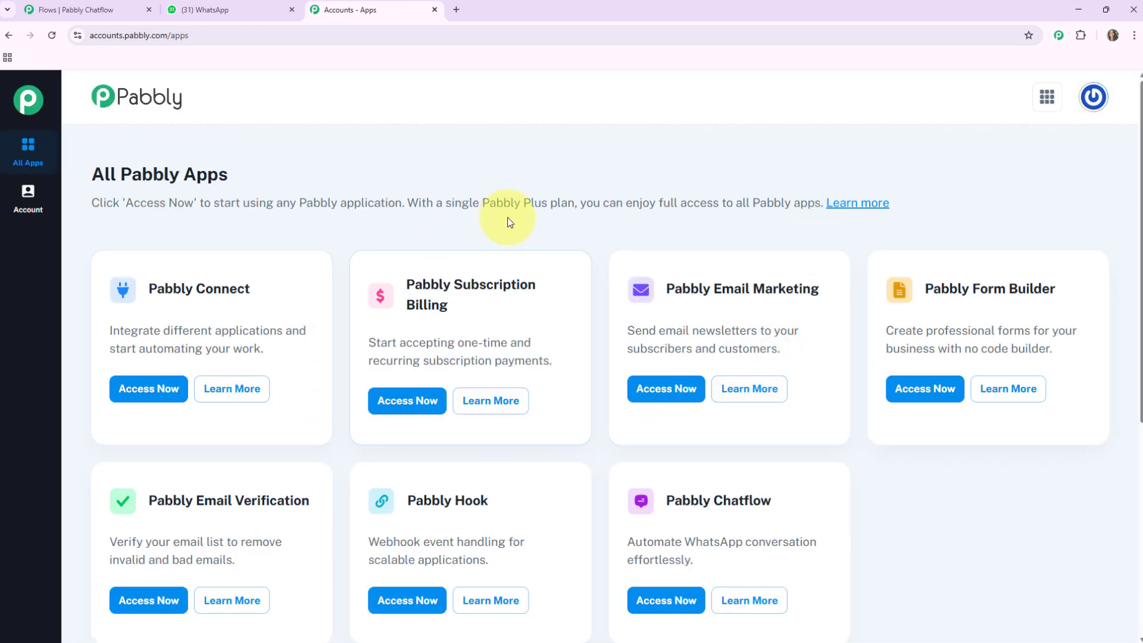
{"action": "scroll", "coordinate": [768, 291], "scroll_direction": "down", "scroll_amount": 2}
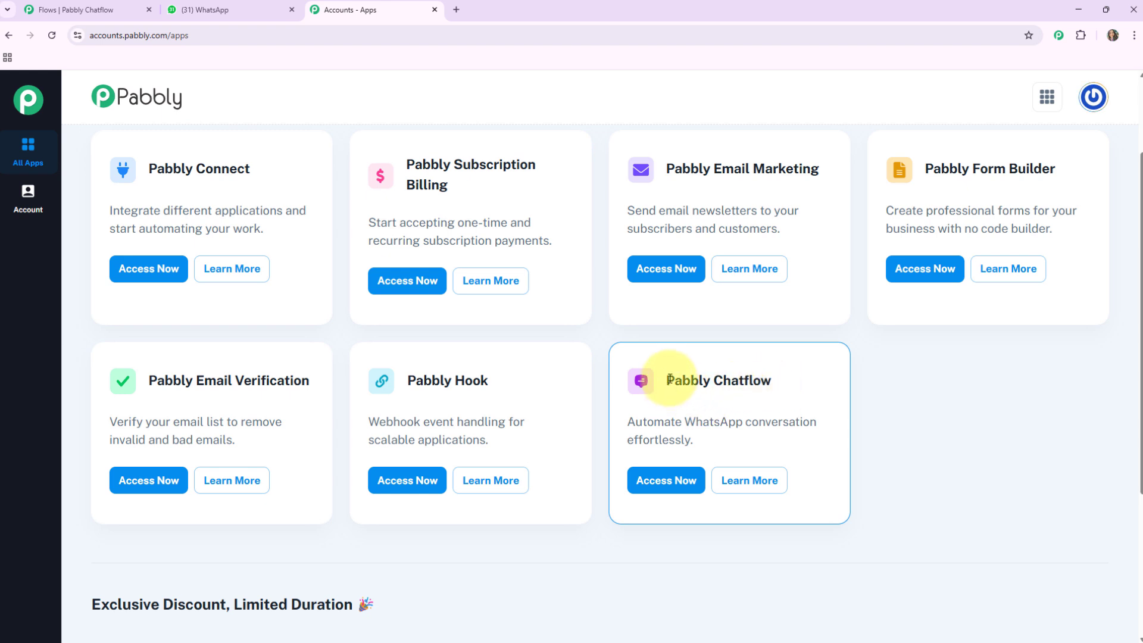
{"action": "left_click_drag", "start_coordinate": [666, 381], "coordinate": [767, 377]}
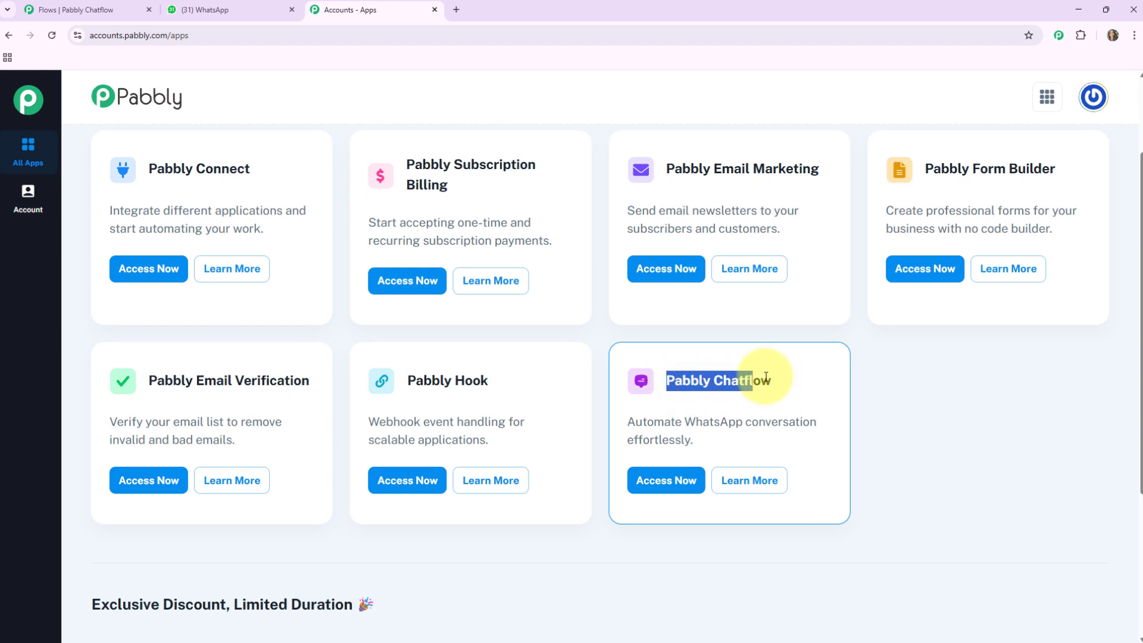
{"action": "left_click", "coordinate": [800, 379]}
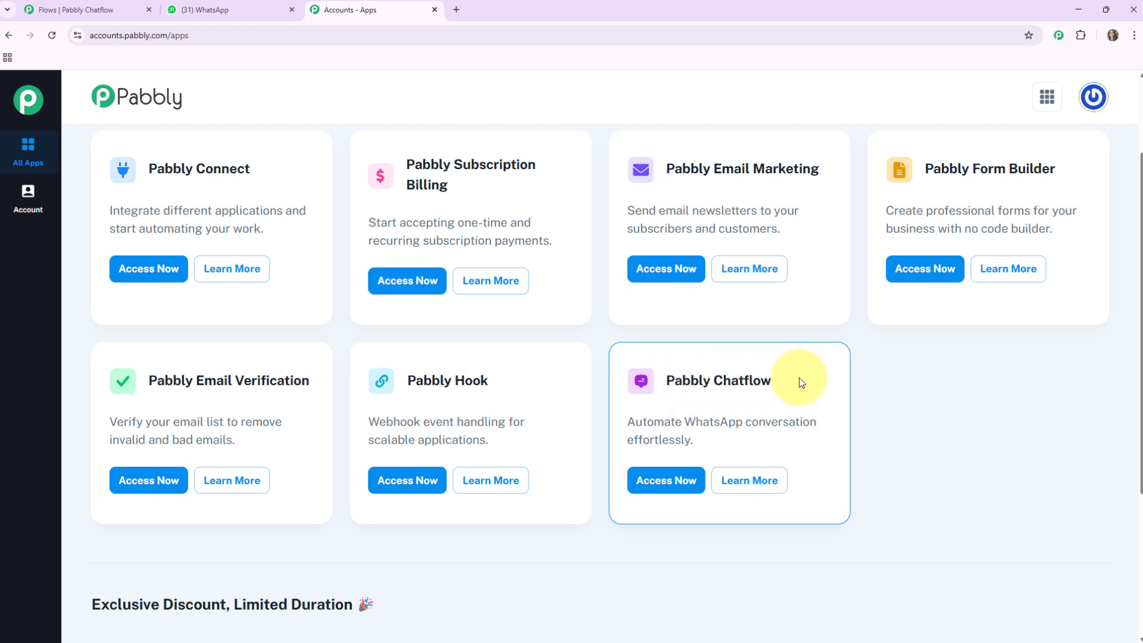
{"action": "left_click", "coordinate": [665, 480]}
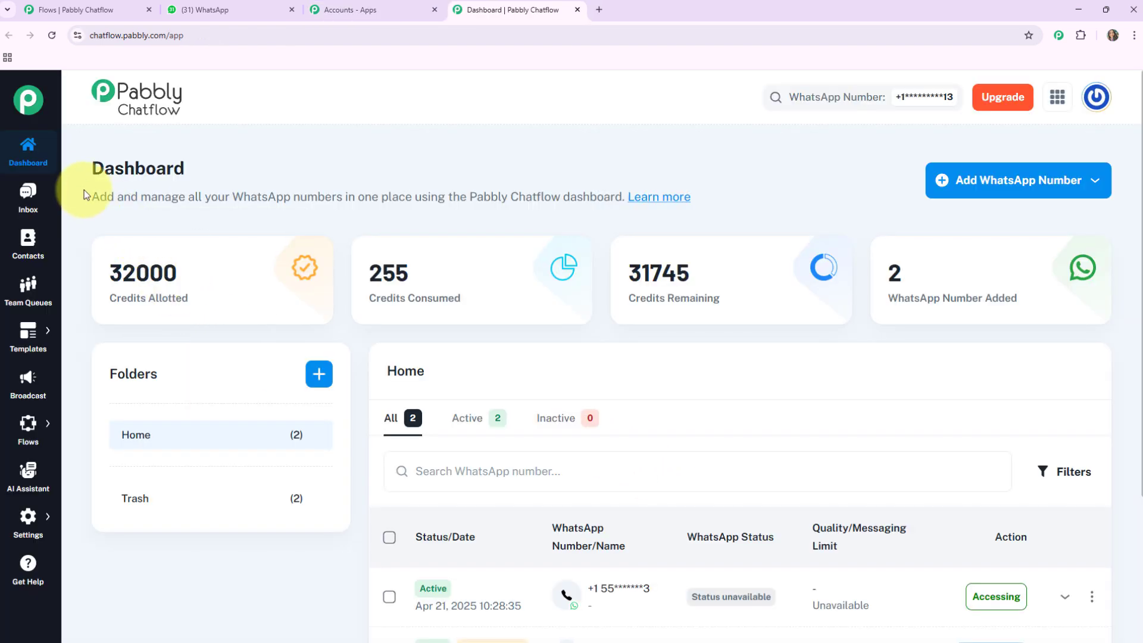
Step: Examine the dashboard cards for credits allotted, consumed and remaining, and for added WhatsApp numbers
{"action": "mouse_move", "coordinate": [119, 310]}
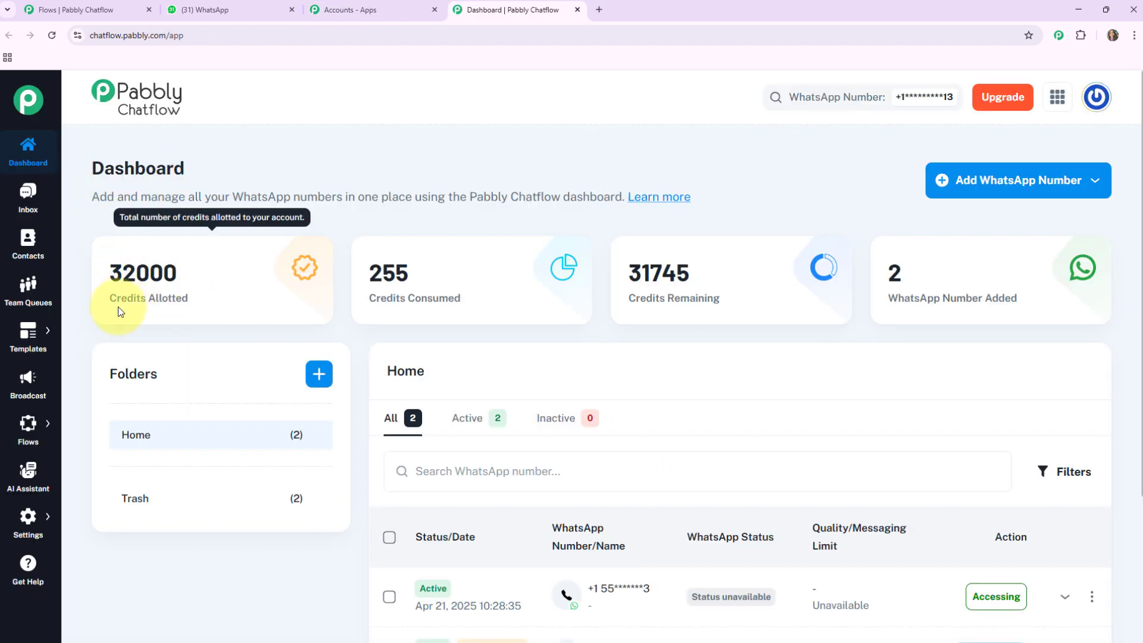
{"action": "left_click_drag", "start_coordinate": [114, 300], "coordinate": [198, 296]}
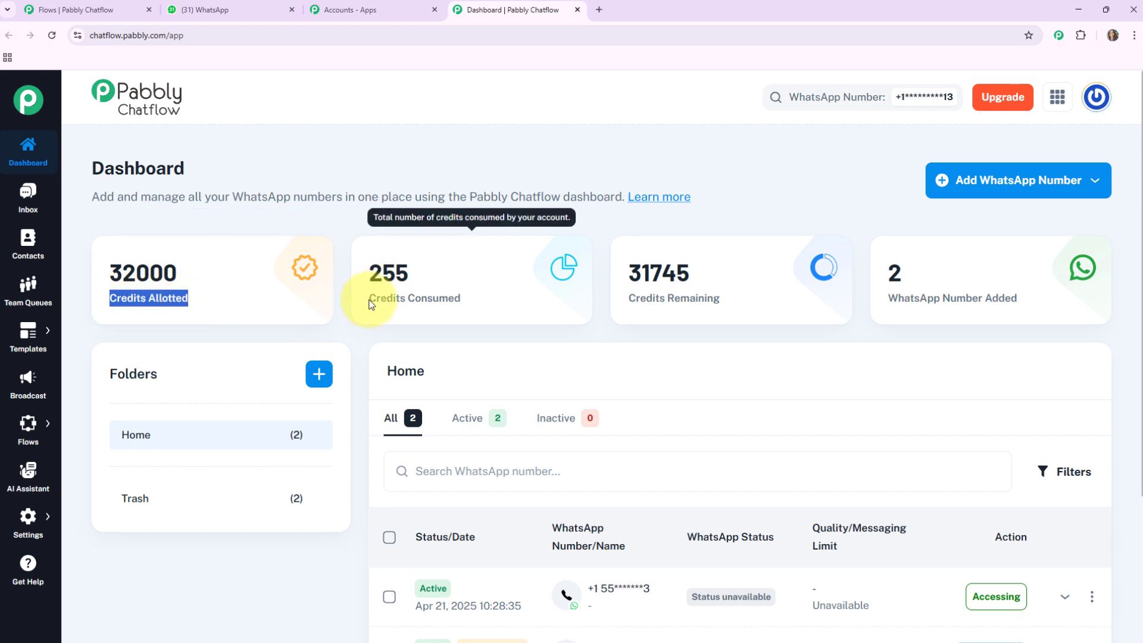
{"action": "left_click_drag", "start_coordinate": [371, 297], "coordinate": [511, 304]}
{"action": "left_click_drag", "start_coordinate": [642, 299], "coordinate": [720, 300]}
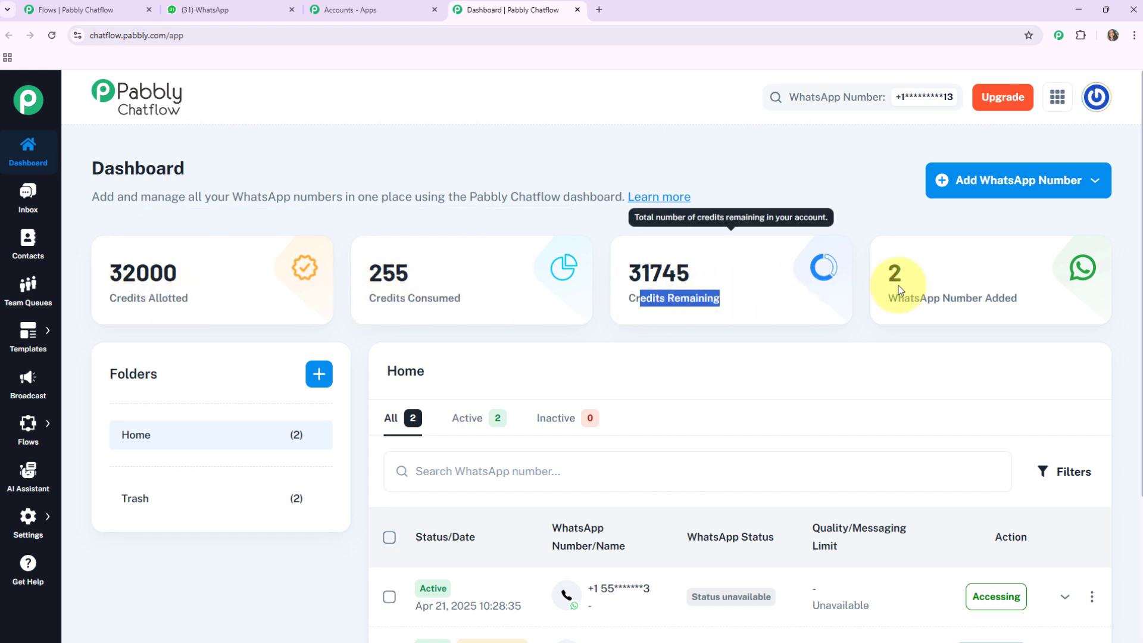
{"action": "left_click", "coordinate": [966, 292]}
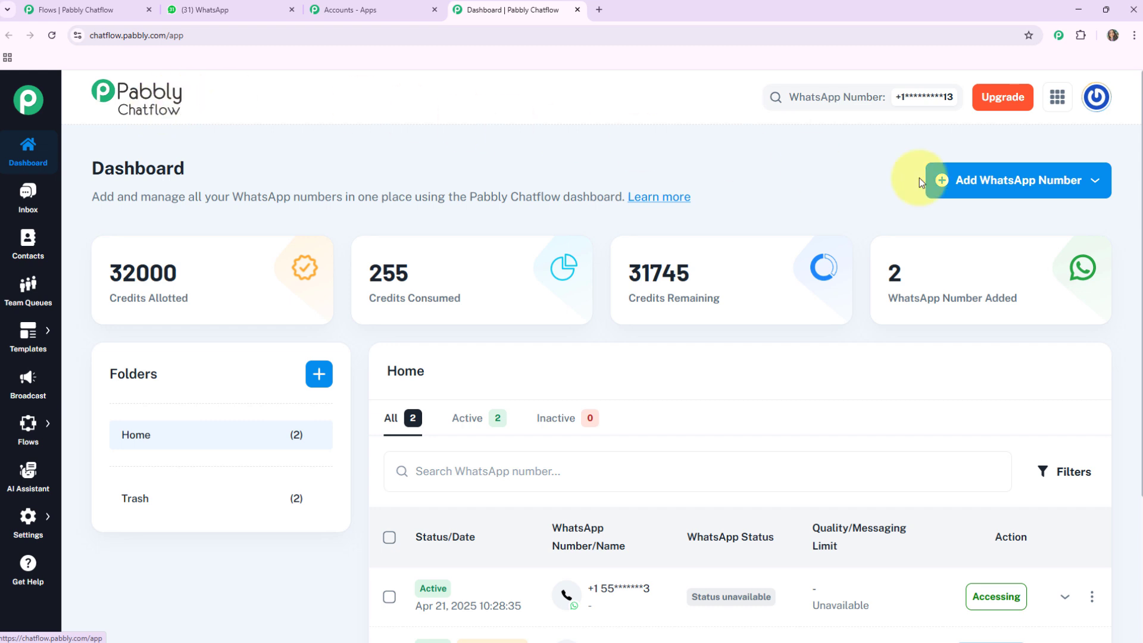
Step: Check the connection options for adding a WhatsApp number and view the list of connected numbers
{"action": "left_click", "coordinate": [1036, 180]}
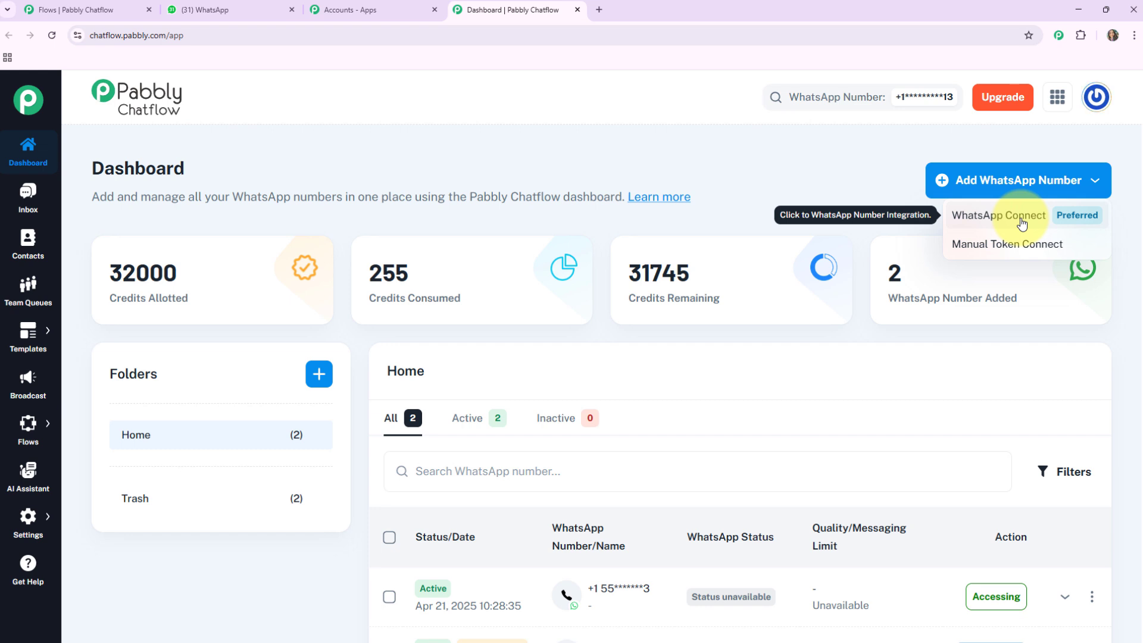
{"action": "left_click", "coordinate": [988, 261]}
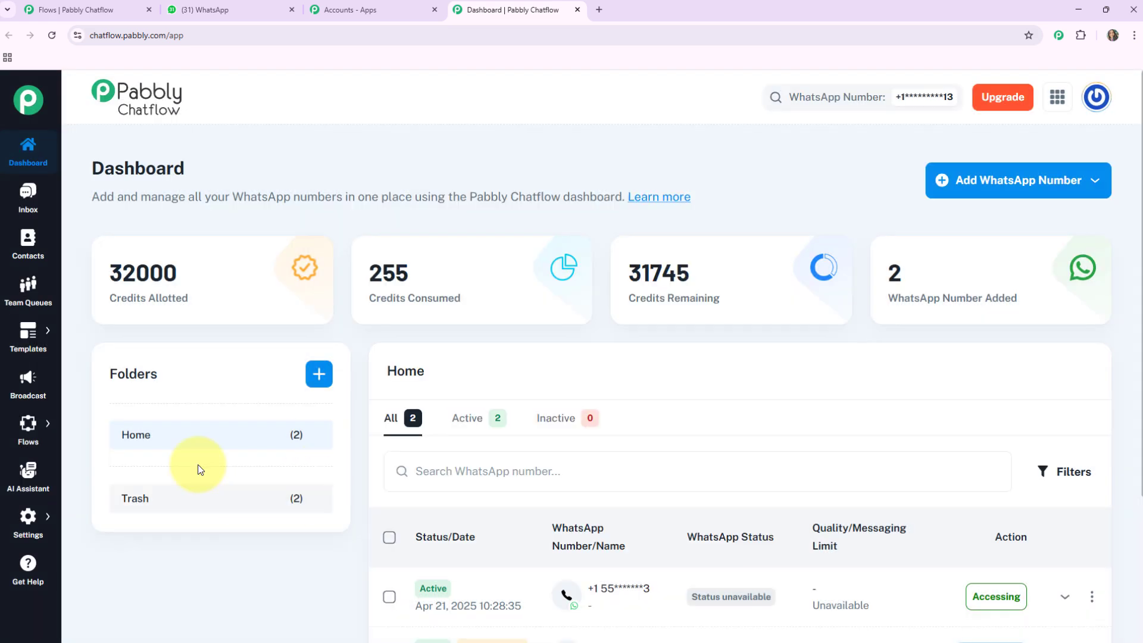
{"action": "scroll", "coordinate": [274, 464], "scroll_direction": "down", "scroll_amount": 3}
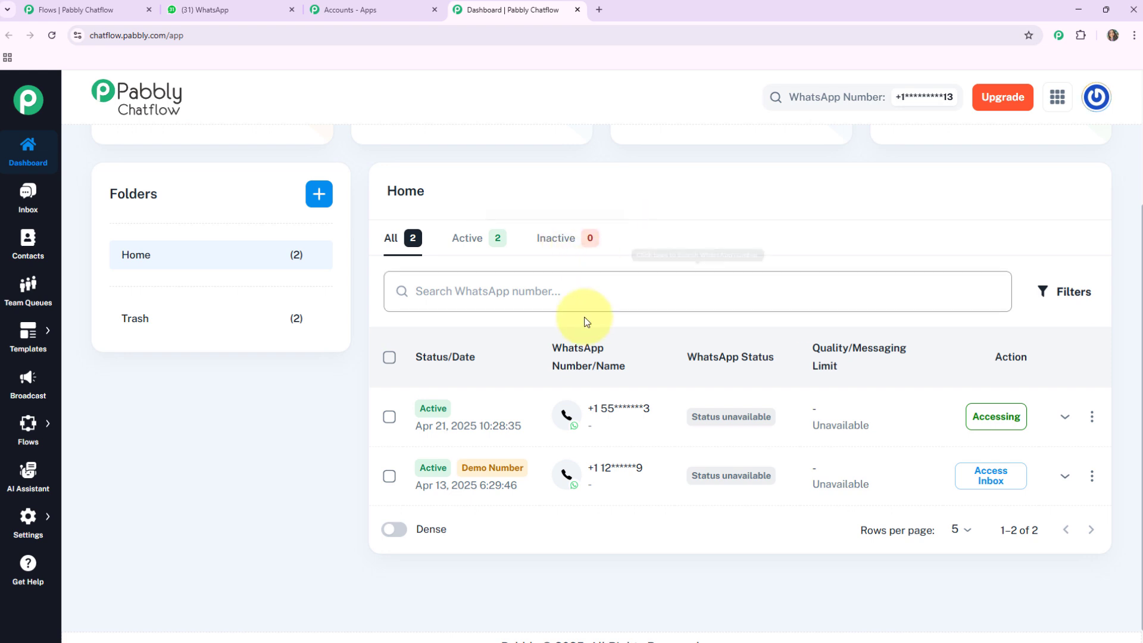
Step: View the test conversation in the Inbox and the Contacts page
{"action": "left_click", "coordinate": [37, 202]}
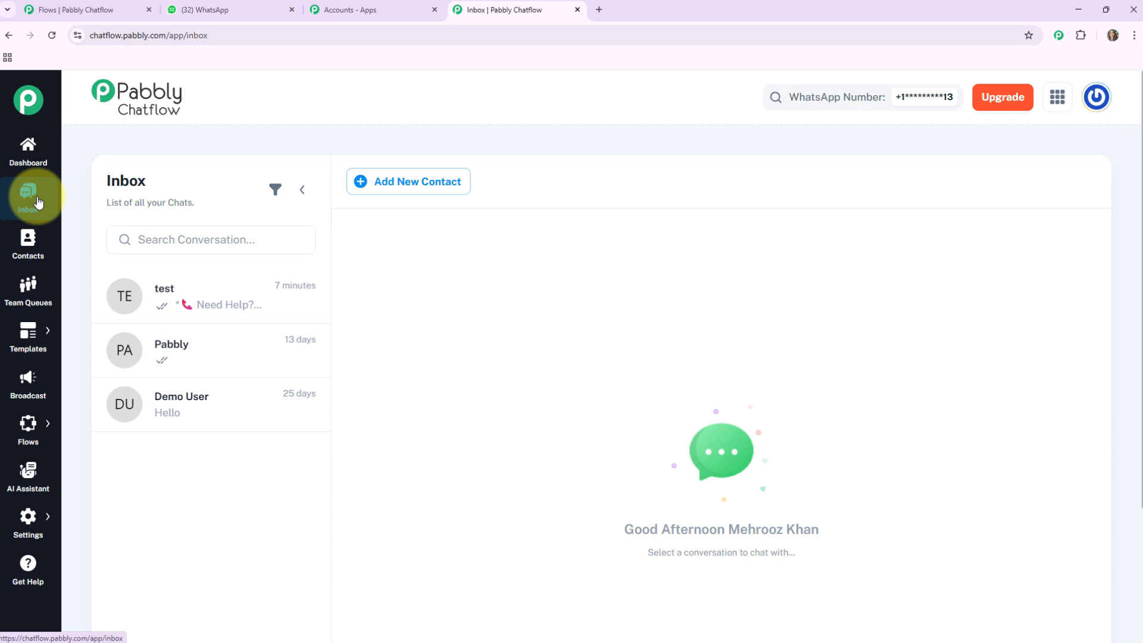
{"action": "left_click", "coordinate": [239, 318]}
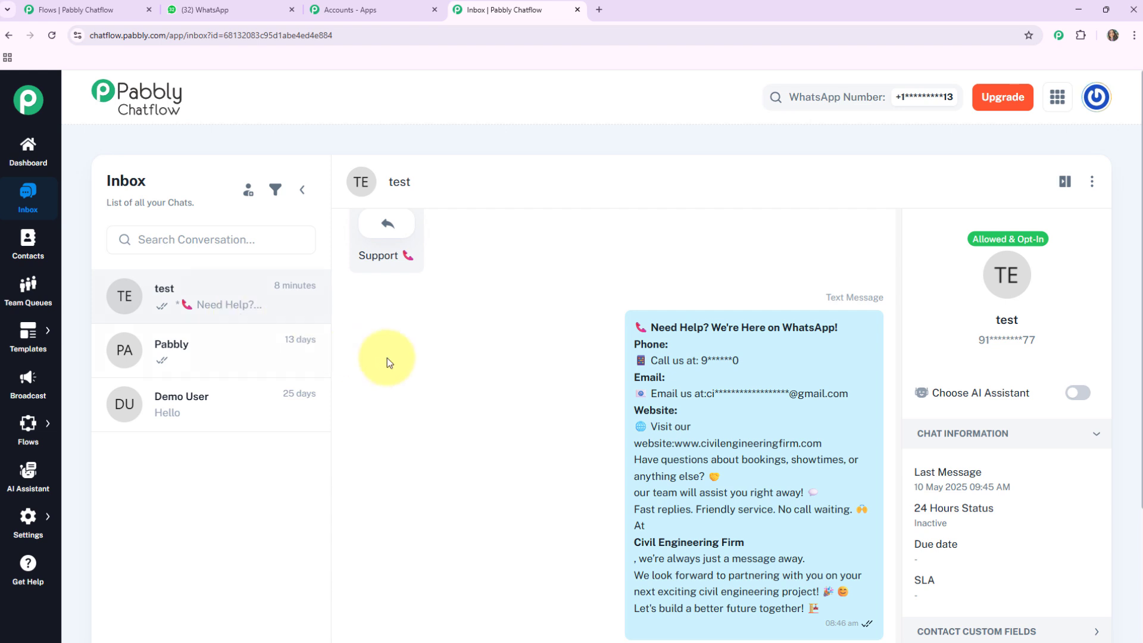
{"action": "left_click", "coordinate": [33, 253]}
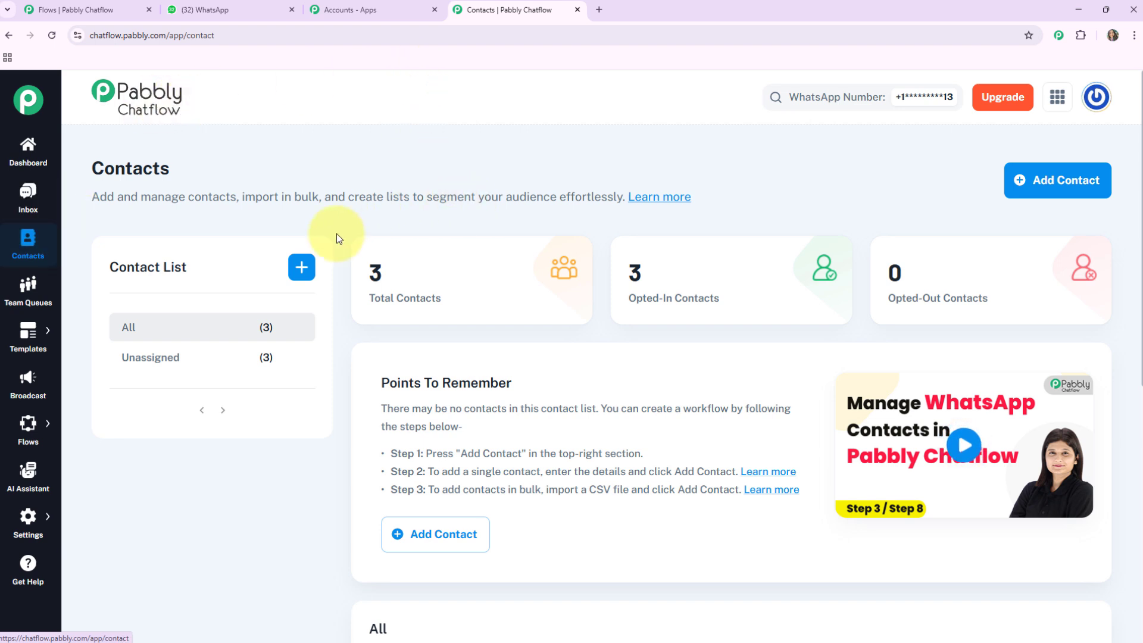
Step: View the Team Queues page and the Templates List
{"action": "left_click", "coordinate": [22, 302]}
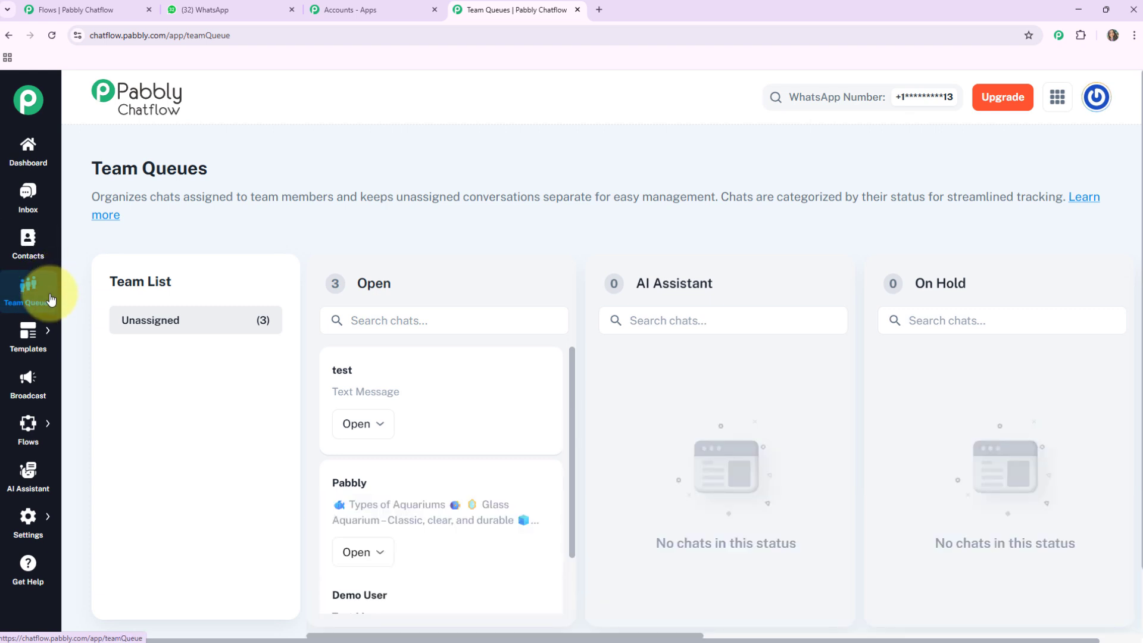
{"action": "mouse_move", "coordinate": [40, 347]}
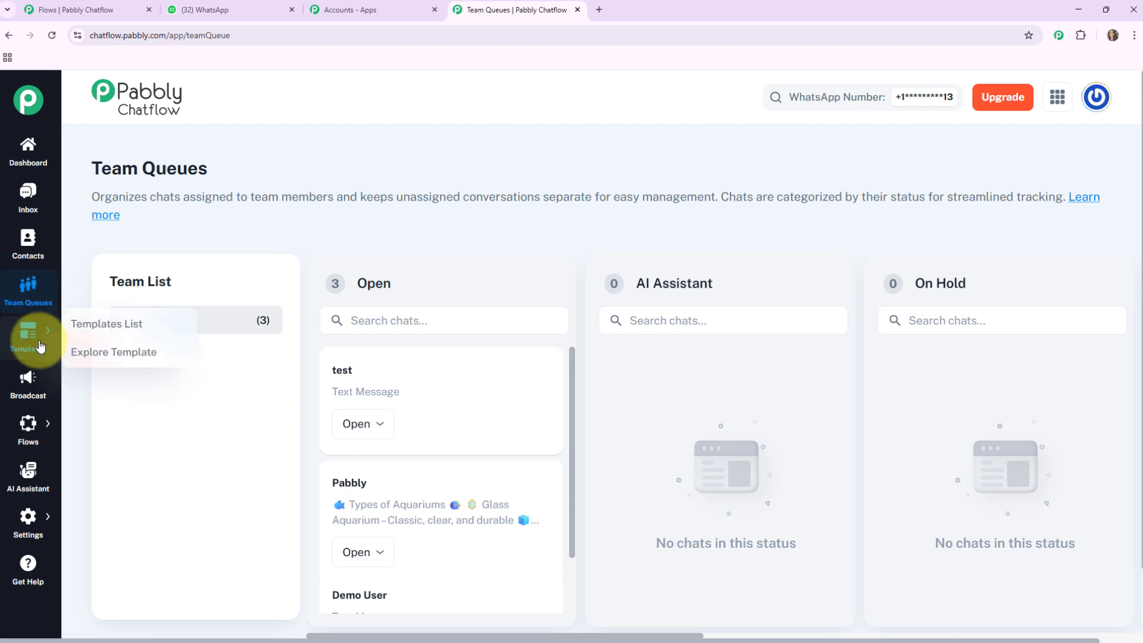
{"action": "left_click", "coordinate": [87, 328]}
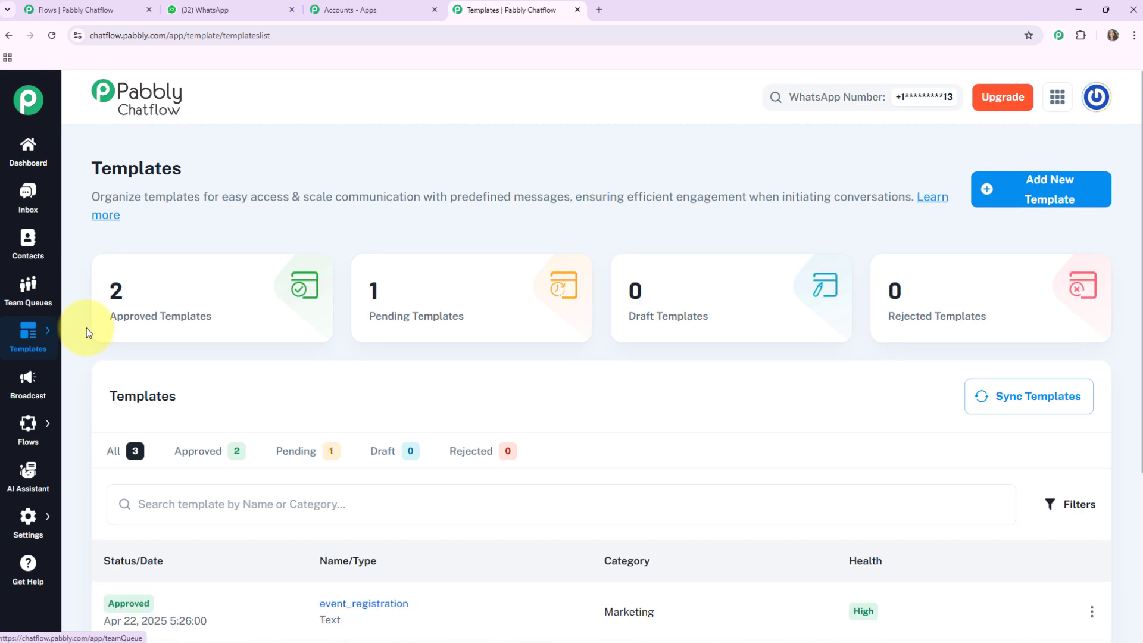
Step: View the Broadcast page and the Flow Builder page
{"action": "left_click", "coordinate": [30, 383]}
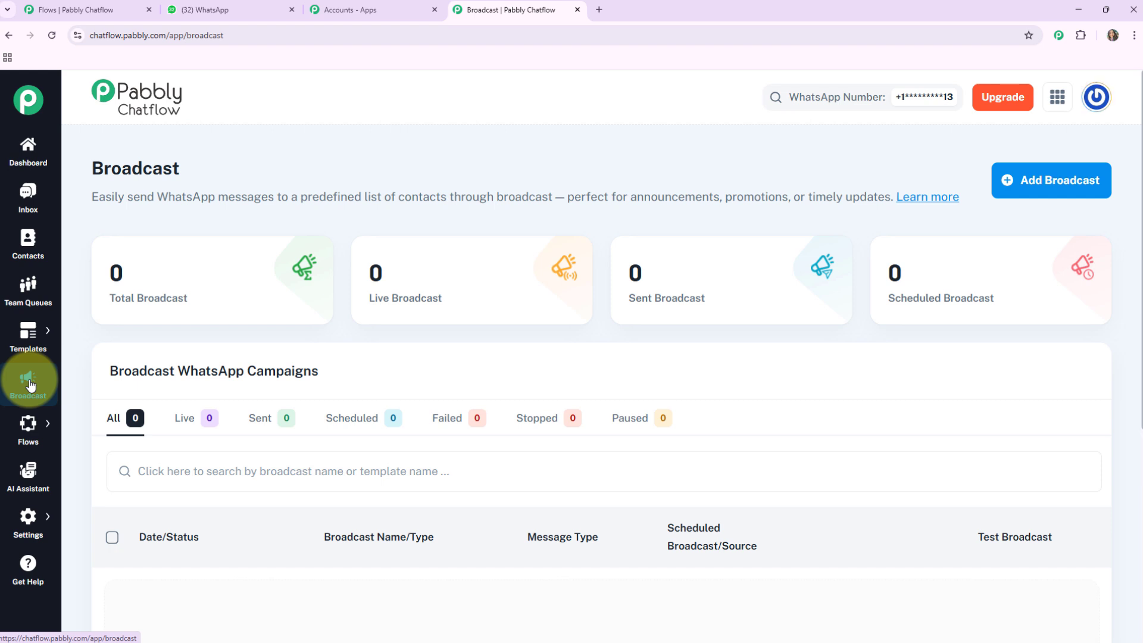
{"action": "mouse_move", "coordinate": [25, 421]}
{"action": "left_click", "coordinate": [82, 420]}
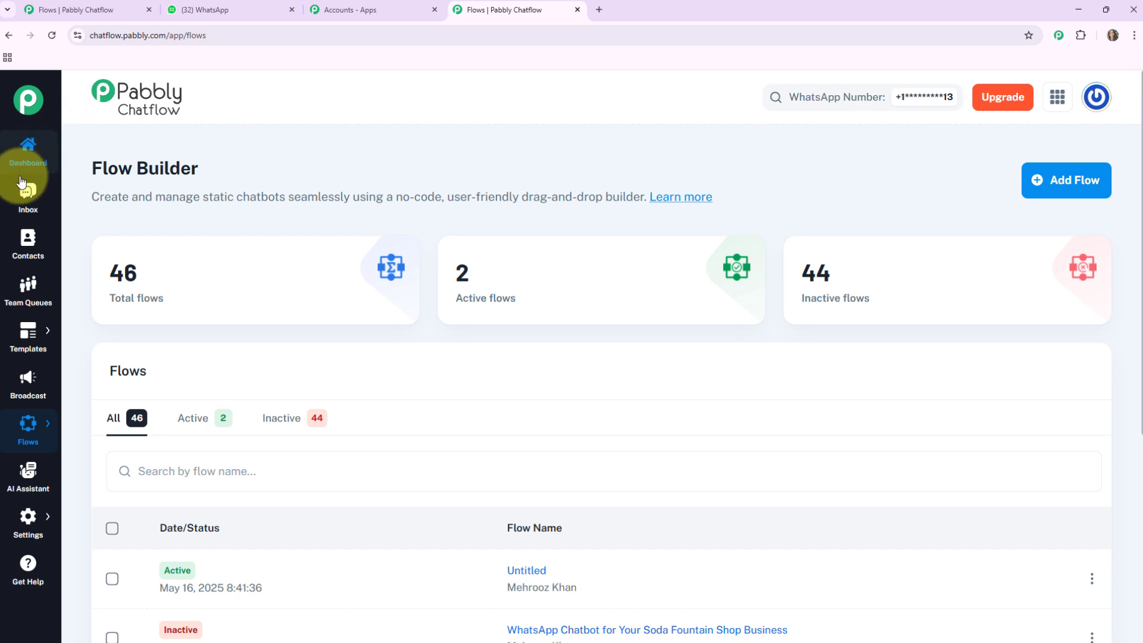
Step: Examine the AI Assistant page's points to remember and look over the available Settings options
{"action": "left_click", "coordinate": [22, 482]}
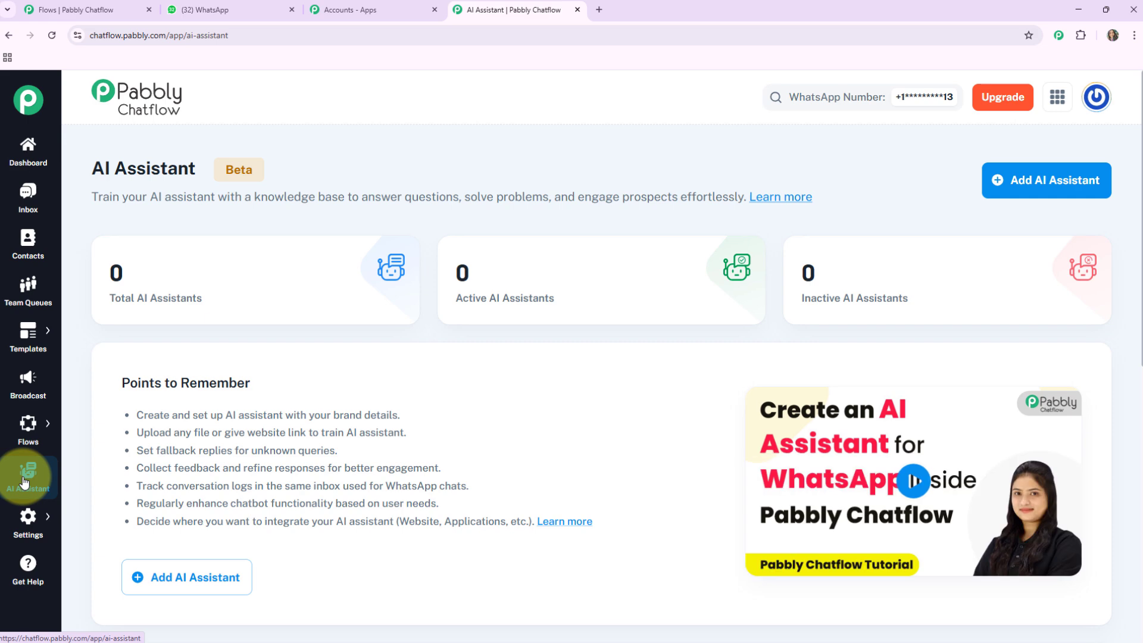
{"action": "mouse_move", "coordinate": [33, 447]}
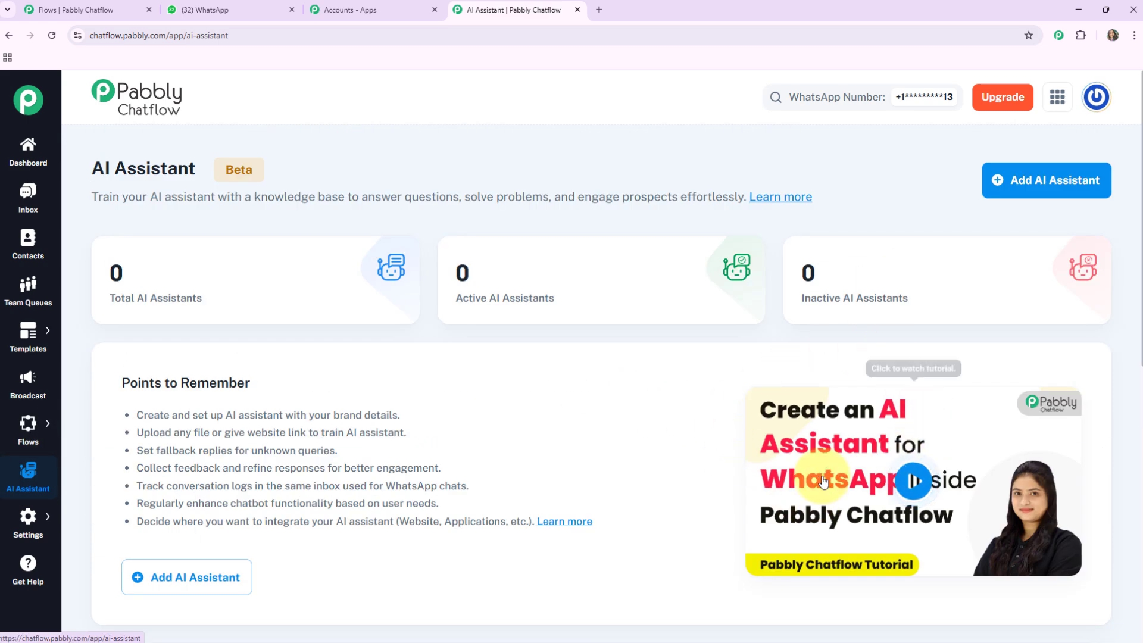
{"action": "scroll", "coordinate": [510, 473], "scroll_direction": "down", "scroll_amount": 1}
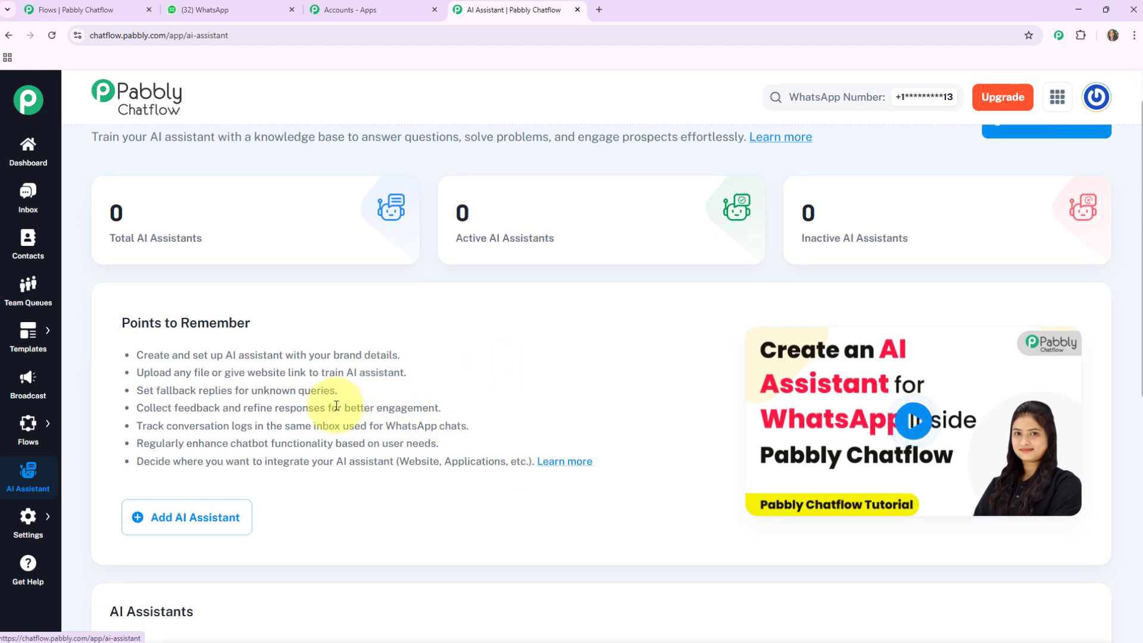
{"action": "scroll", "coordinate": [119, 470], "scroll_direction": "down", "scroll_amount": 1}
{"action": "mouse_move", "coordinate": [36, 528]}
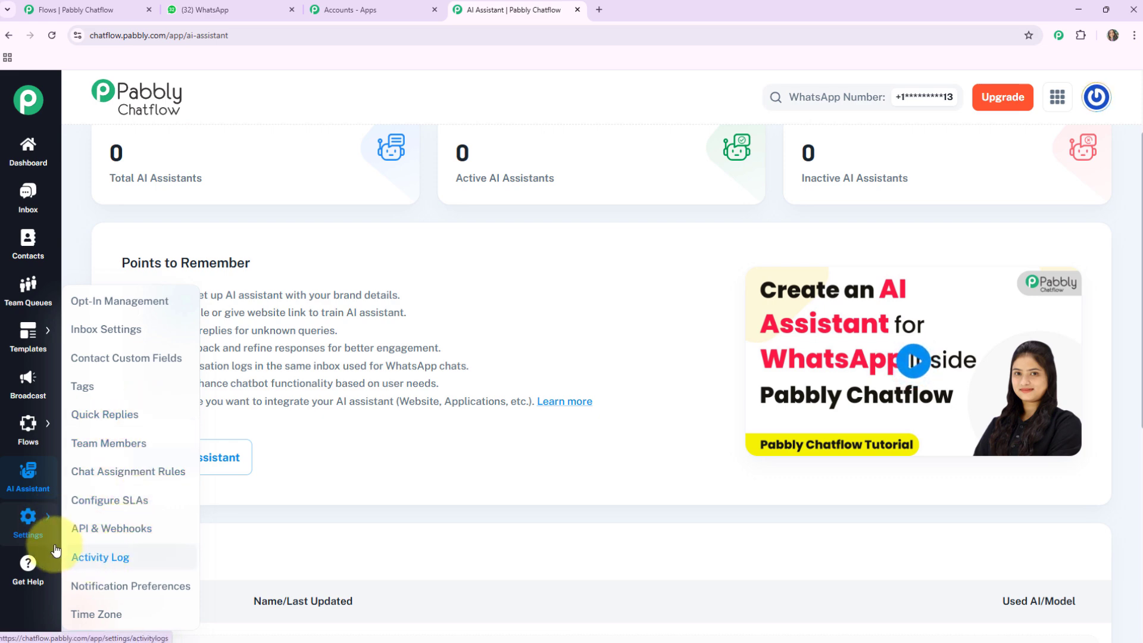
Step: View the Help & Tutorials page, and add a new flow in the Flow Builder
{"action": "left_click", "coordinate": [28, 562]}
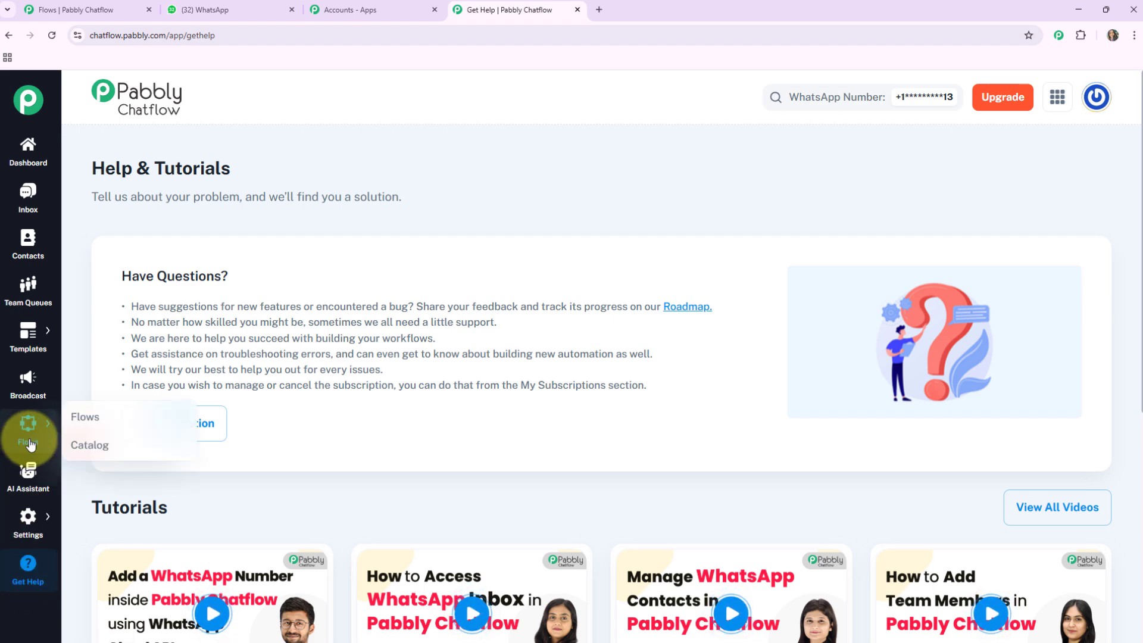
{"action": "left_click", "coordinate": [76, 419]}
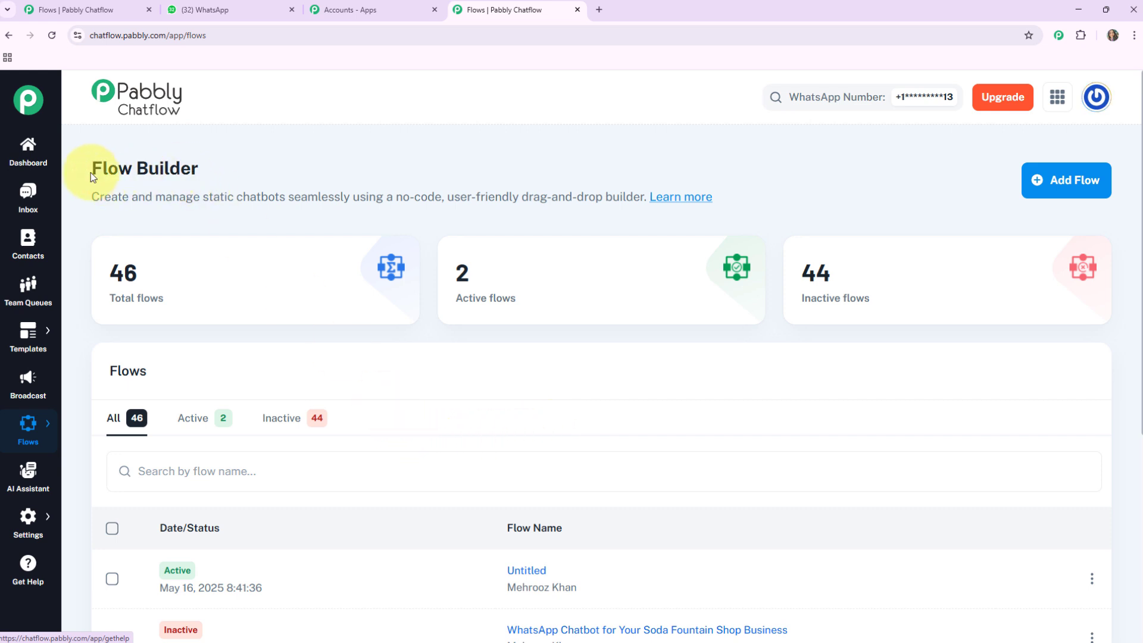
{"action": "left_click_drag", "start_coordinate": [94, 170], "coordinate": [205, 163]}
{"action": "left_click", "coordinate": [268, 273]}
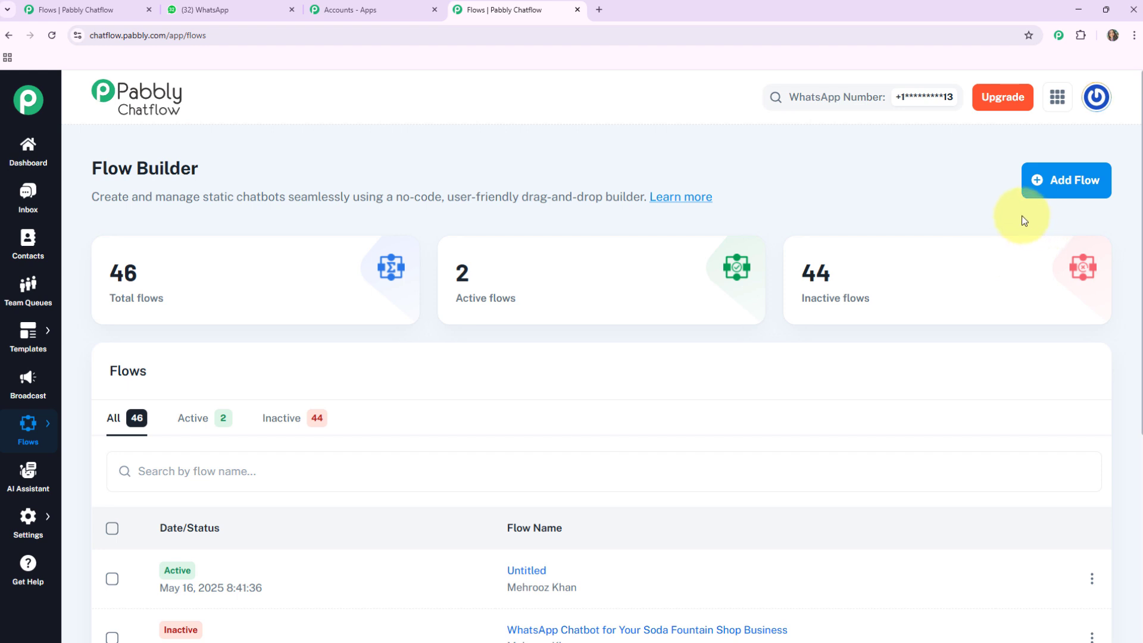
{"action": "left_click", "coordinate": [1068, 190]}
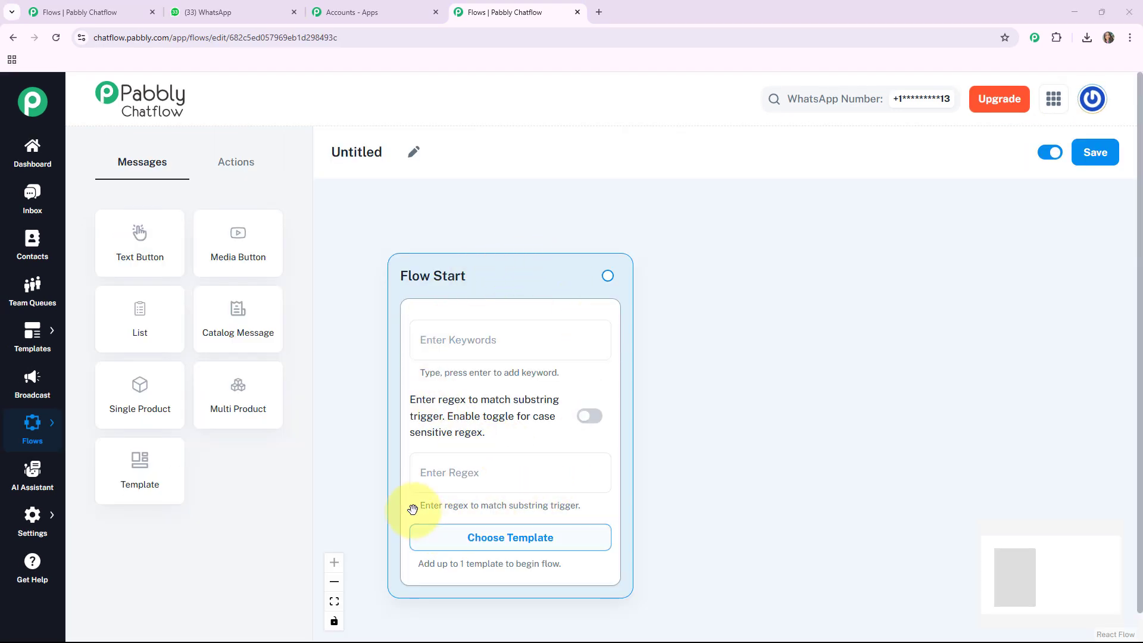
Step: Reposition the Flow Start node and name the flow "WhatsApp Chatbot for Your Rehabilitation Center Business"
{"action": "left_click_drag", "start_coordinate": [503, 273], "coordinate": [470, 233]}
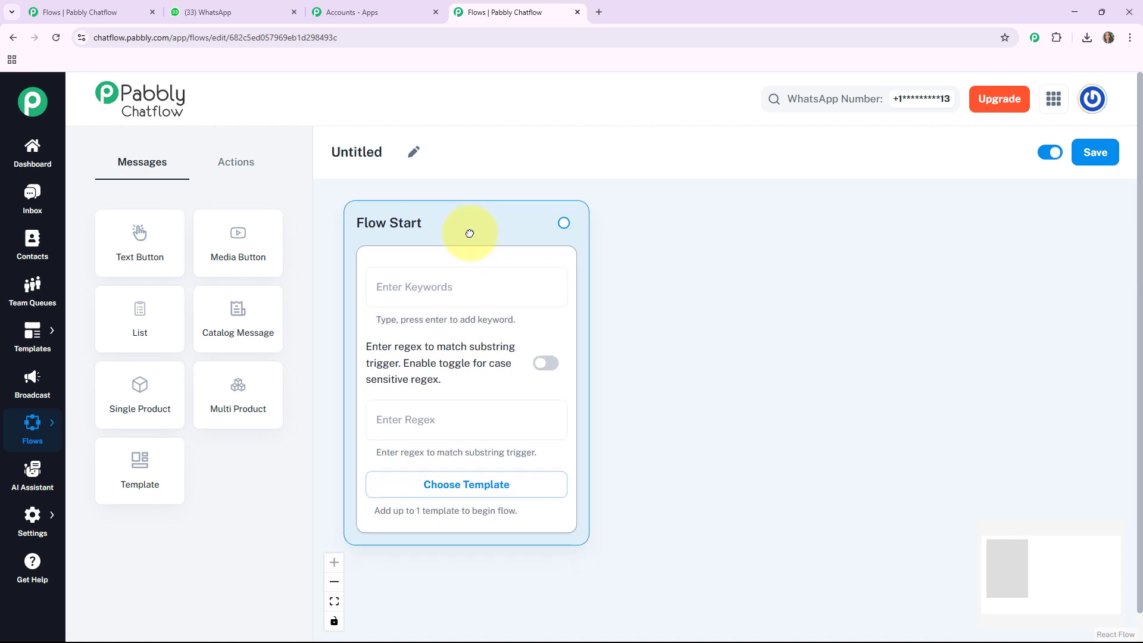
{"action": "left_click", "coordinate": [378, 290]}
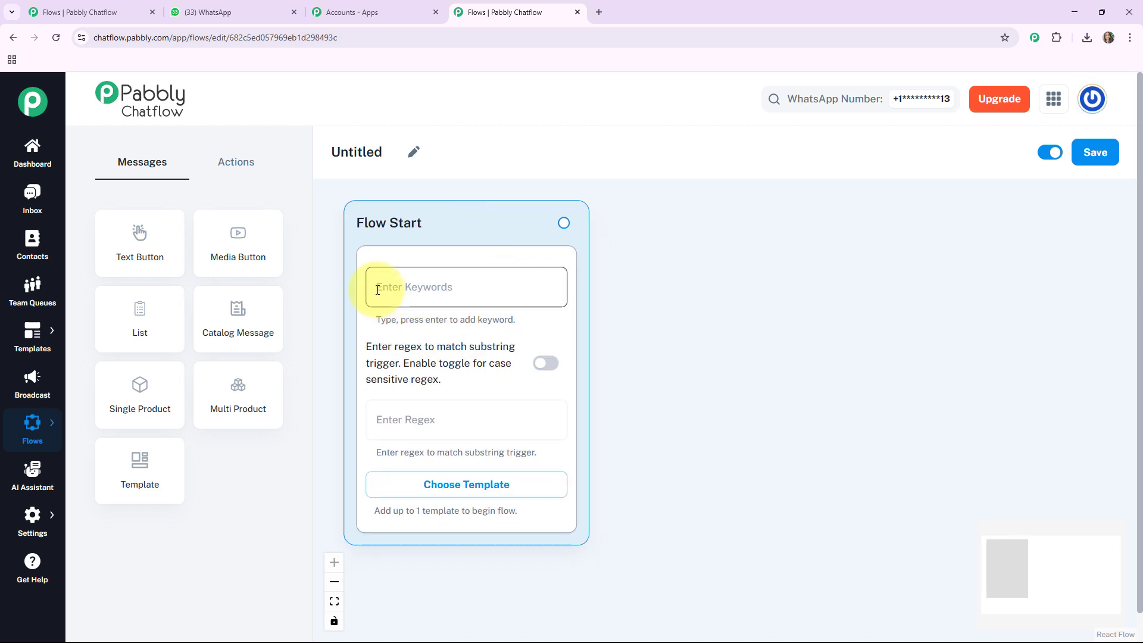
{"action": "left_click", "coordinate": [412, 159]}
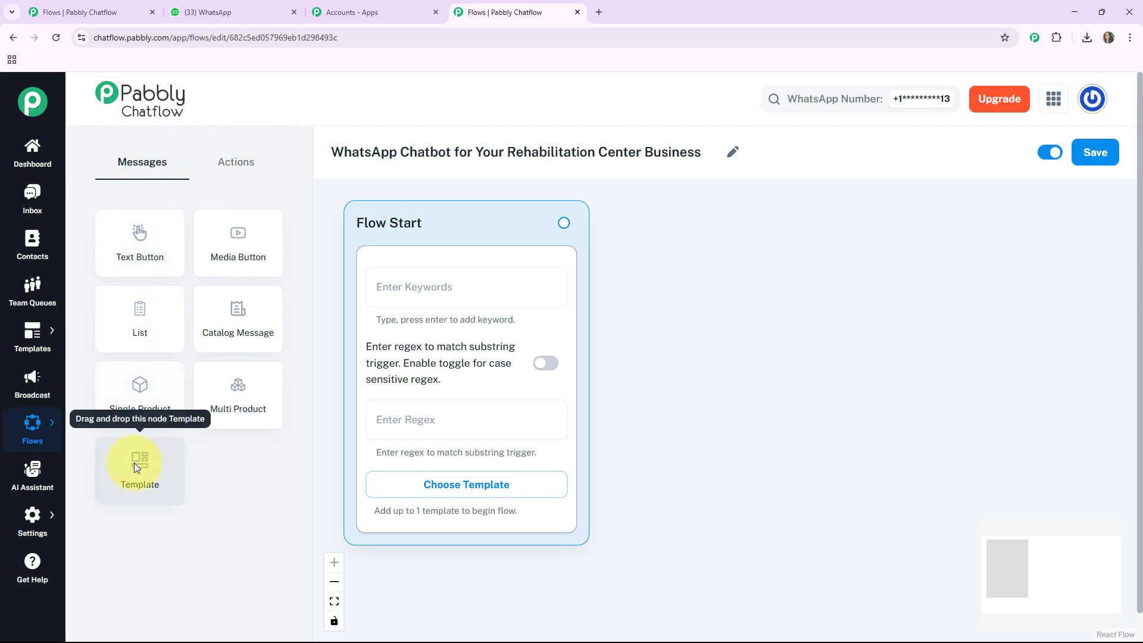
Step: Look over the Actions and Messages nodes and the approved templates available for starting the flow
{"action": "left_click", "coordinate": [236, 177]}
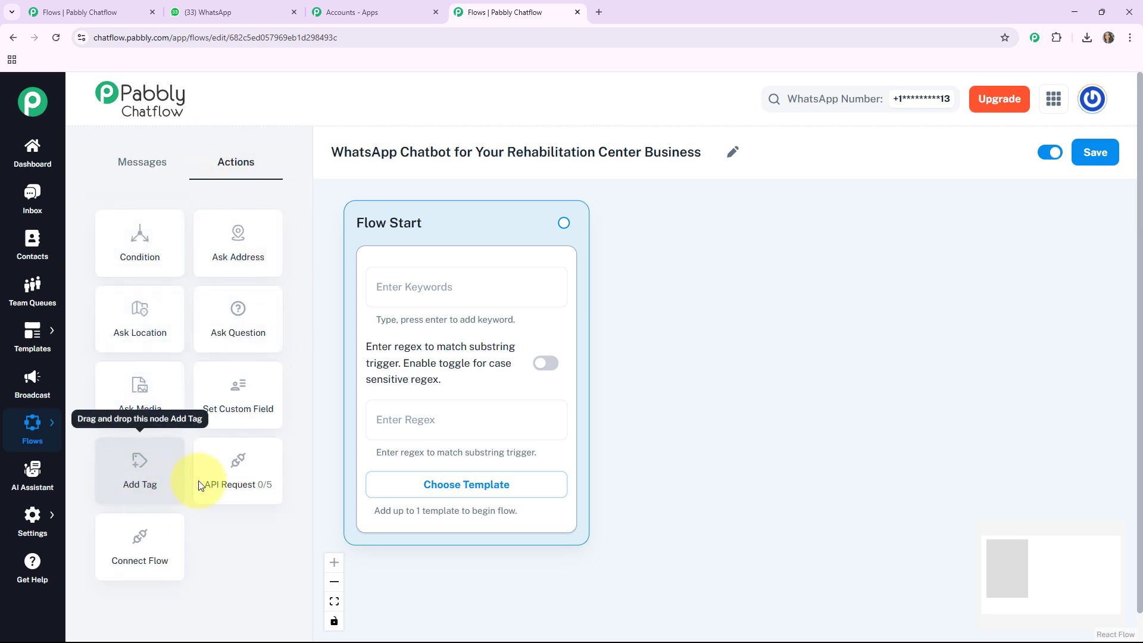
{"action": "left_click", "coordinate": [132, 171]}
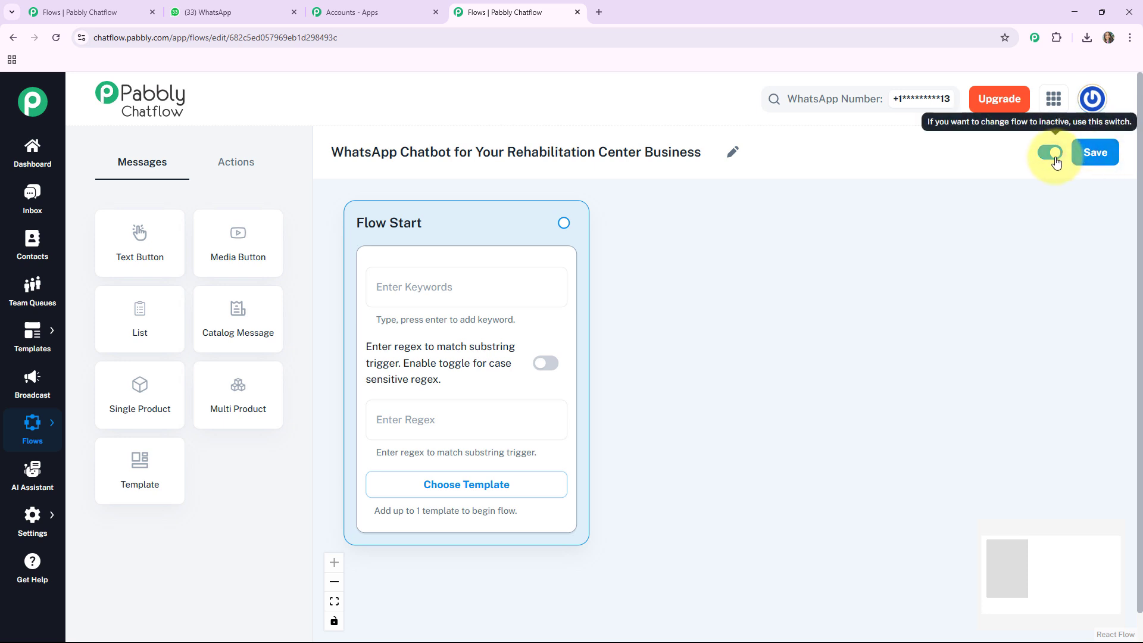
{"action": "left_click", "coordinate": [1096, 152]}
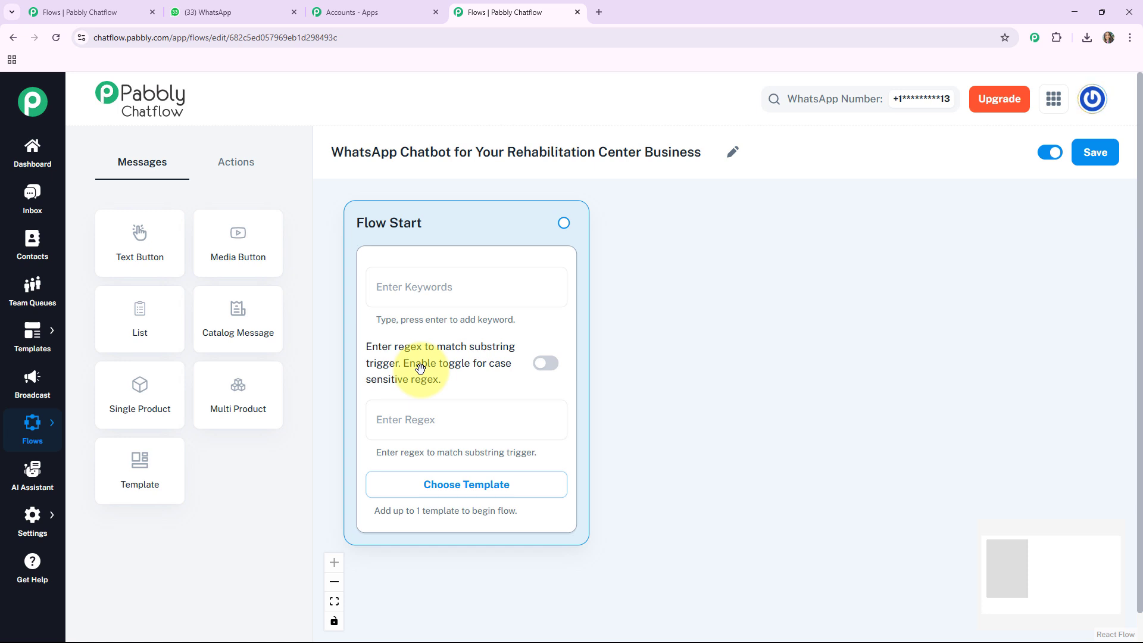
{"action": "left_click", "coordinate": [438, 490]}
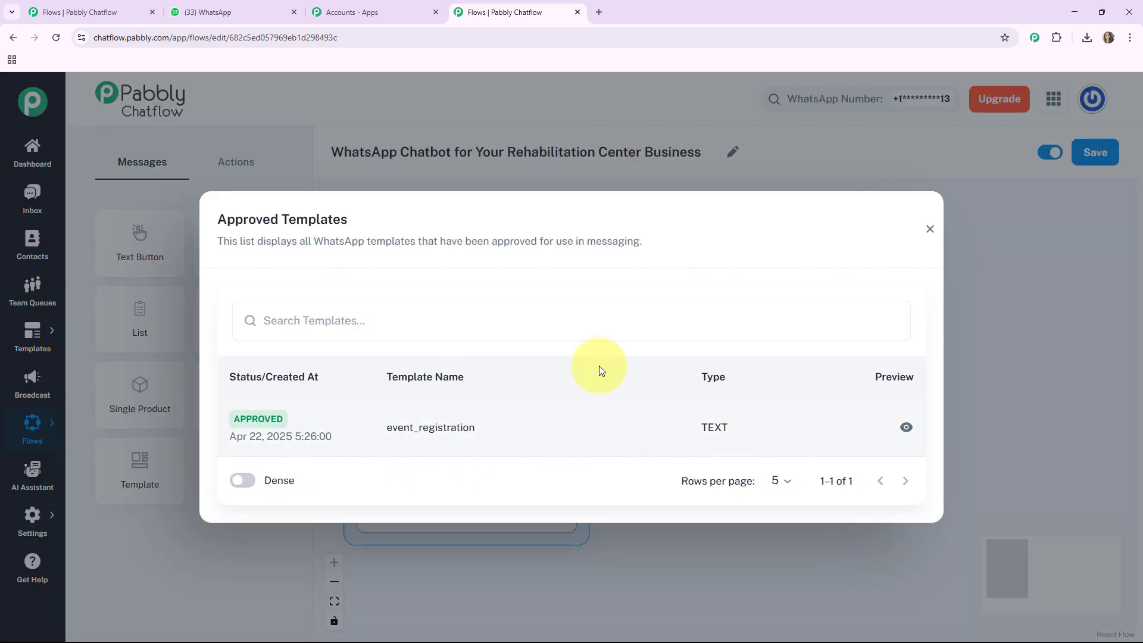
{"action": "key", "text": "Escape"}
Step: Set the Flow Start node's trigger regex to [\s\S]+ so that any incoming text matches
{"action": "left_click", "coordinate": [430, 428]}
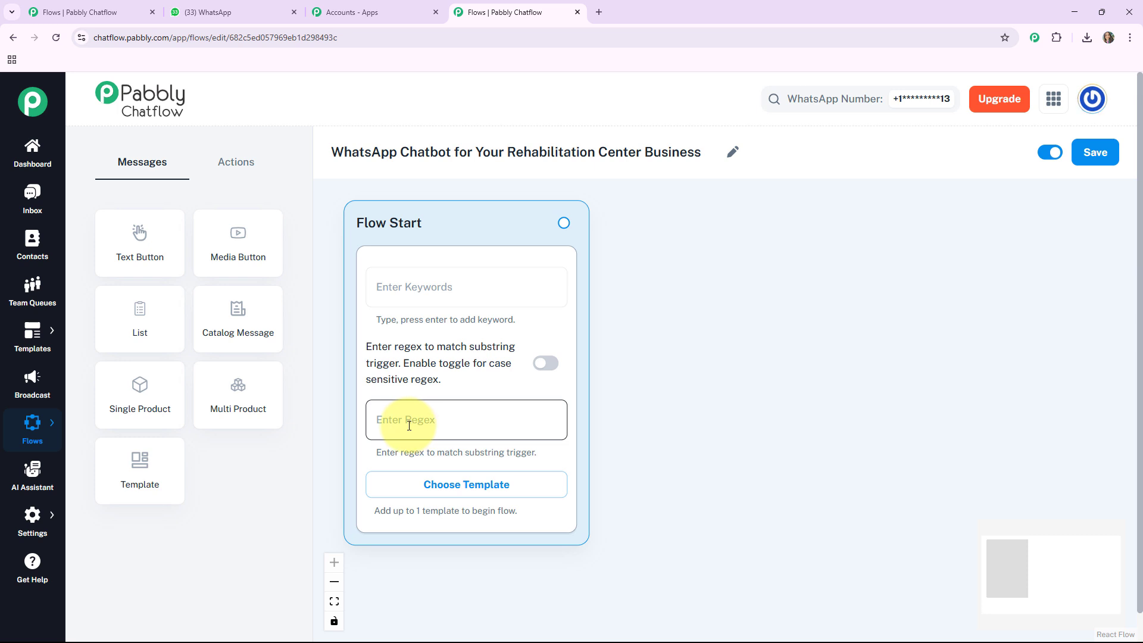
{"action": "left_click", "coordinate": [409, 425]}
{"action": "type", "text": "[\\s\\S]+"}
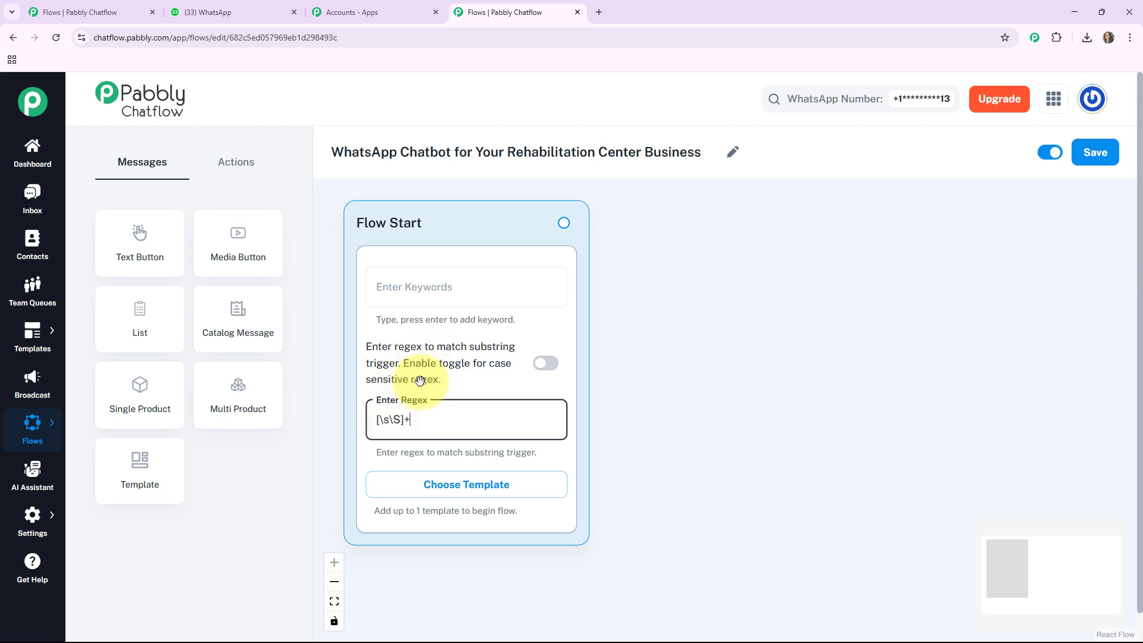
Step: Add a Text Button message node beside Flow Start and paste the welcome text ending in "*How can I assist you today?*"
{"action": "left_click_drag", "start_coordinate": [140, 252], "coordinate": [710, 237]}
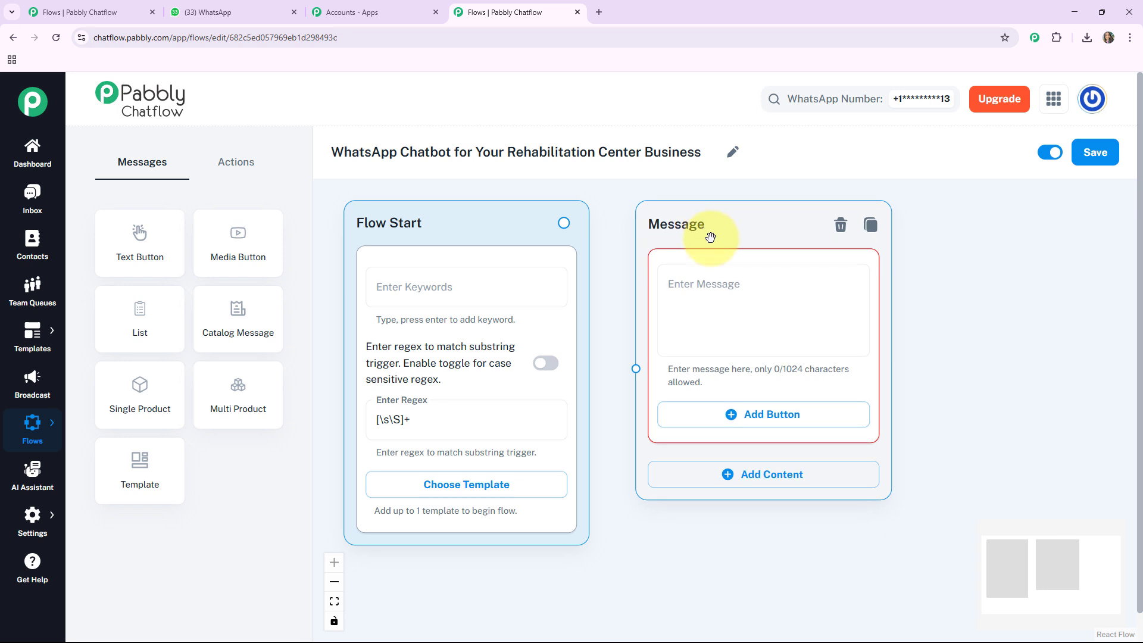
{"action": "left_click", "coordinate": [712, 296]}
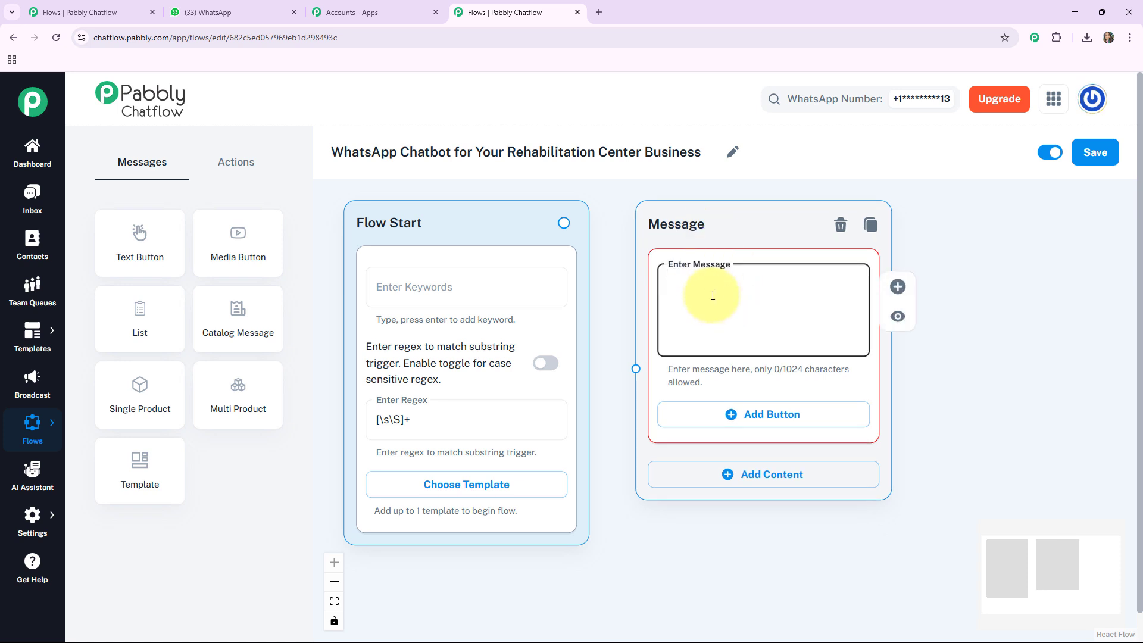
{"action": "key", "text": "ctrl+v"}
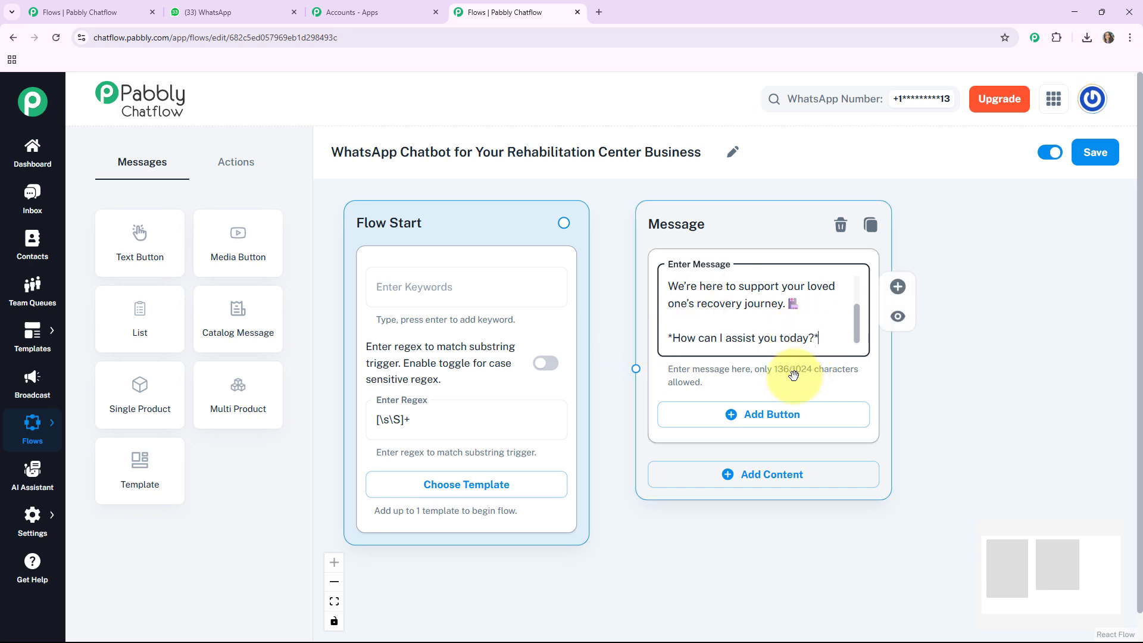
Step: Add three buttons to the welcome message, labelled "Rehab Programs", "Book Consultation" and "Support", each followed by a fitting emoji
{"action": "left_click", "coordinate": [737, 414]}
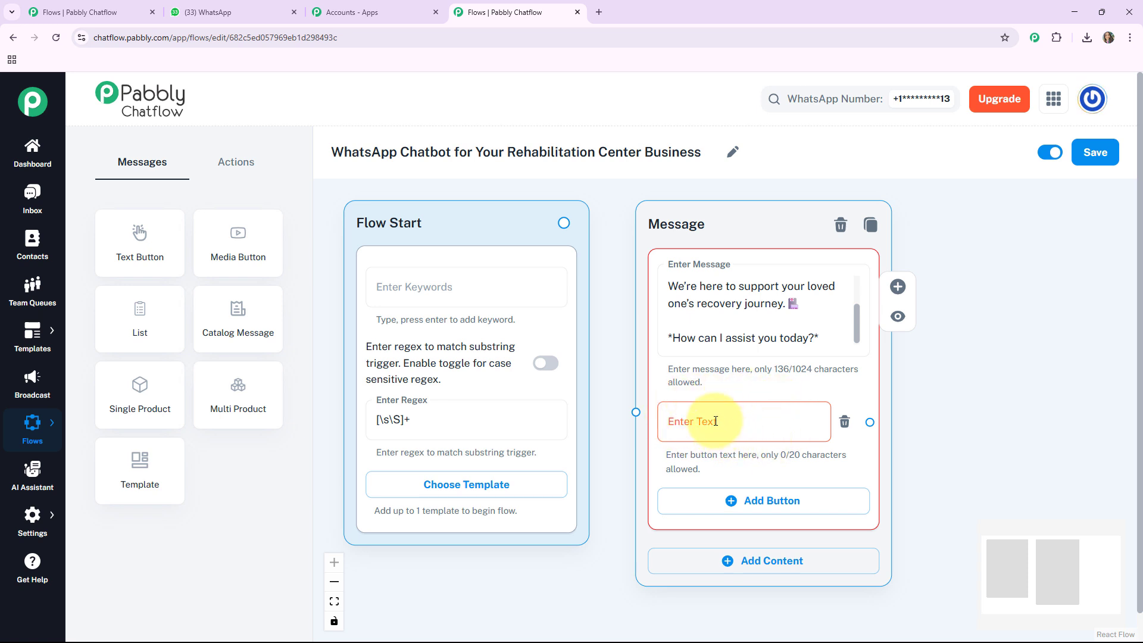
{"action": "left_click", "coordinate": [713, 421]}
{"action": "type", "text": "Rehab Programs 🎟"}
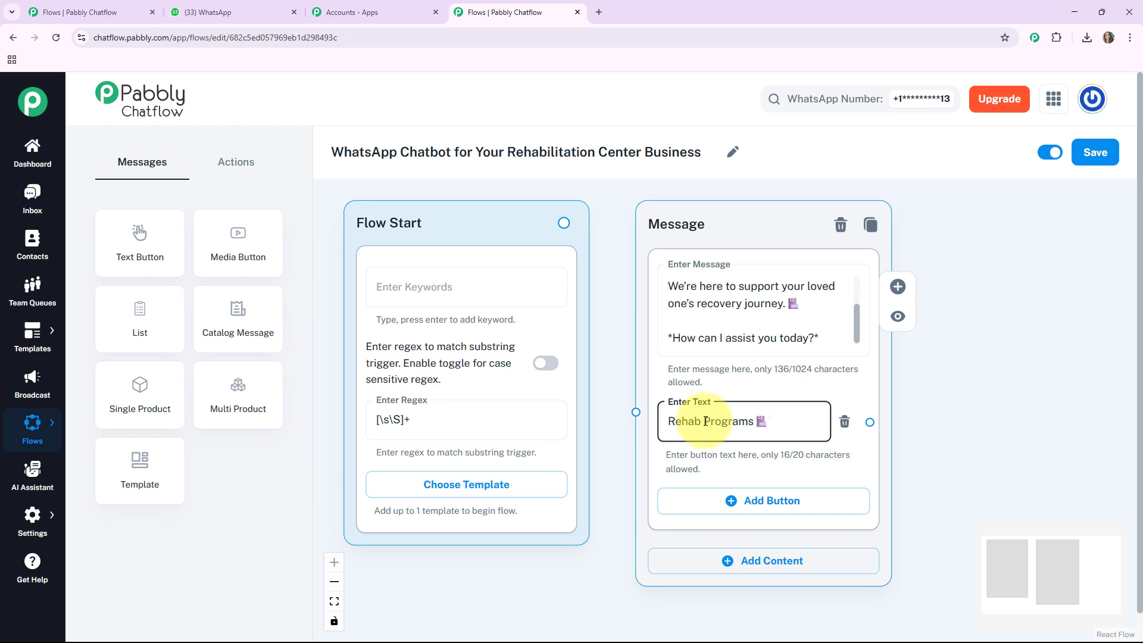
{"action": "left_click_drag", "start_coordinate": [931, 488], "coordinate": [920, 414]}
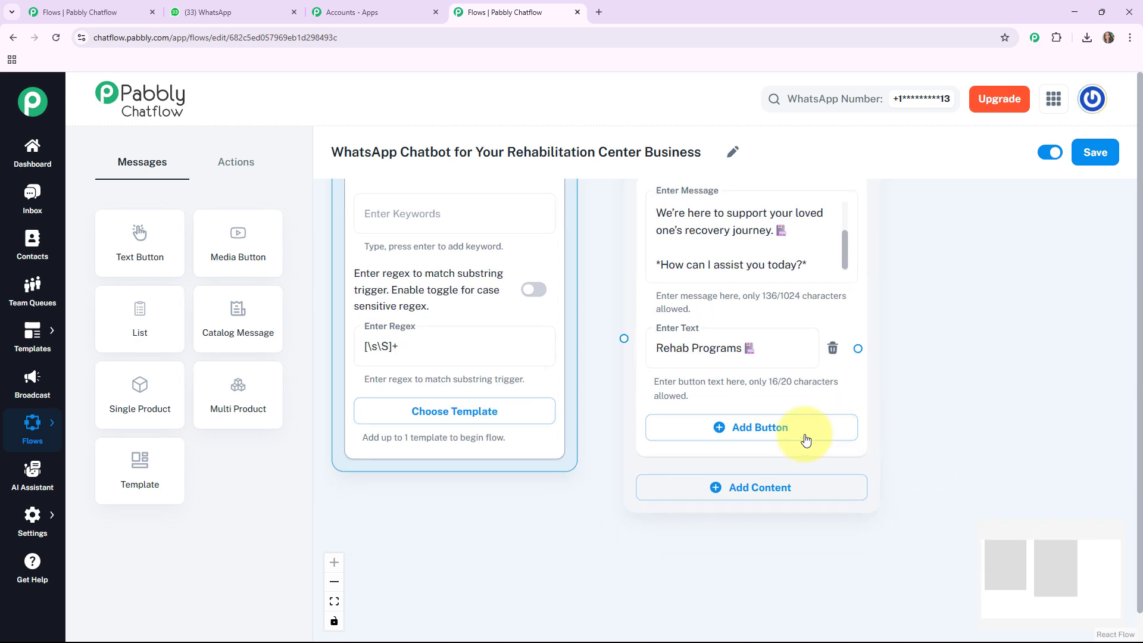
{"action": "left_click", "coordinate": [755, 429]}
{"action": "left_click", "coordinate": [719, 436]}
{"action": "type", "text": "Book Consultation 📅"}
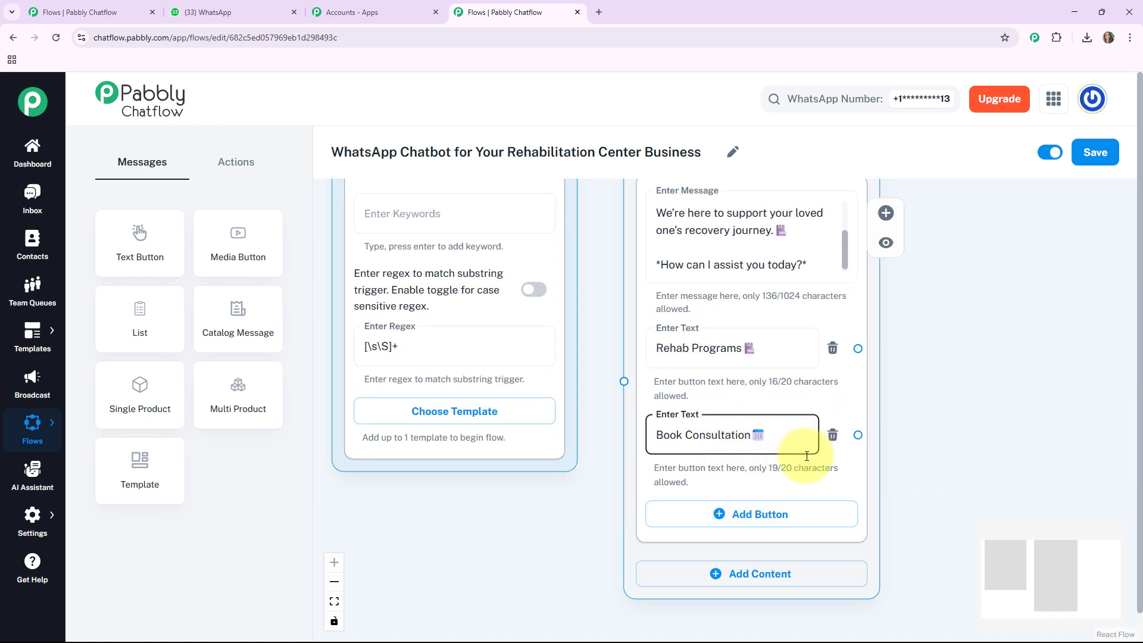
{"action": "left_click_drag", "start_coordinate": [922, 488], "coordinate": [913, 424]}
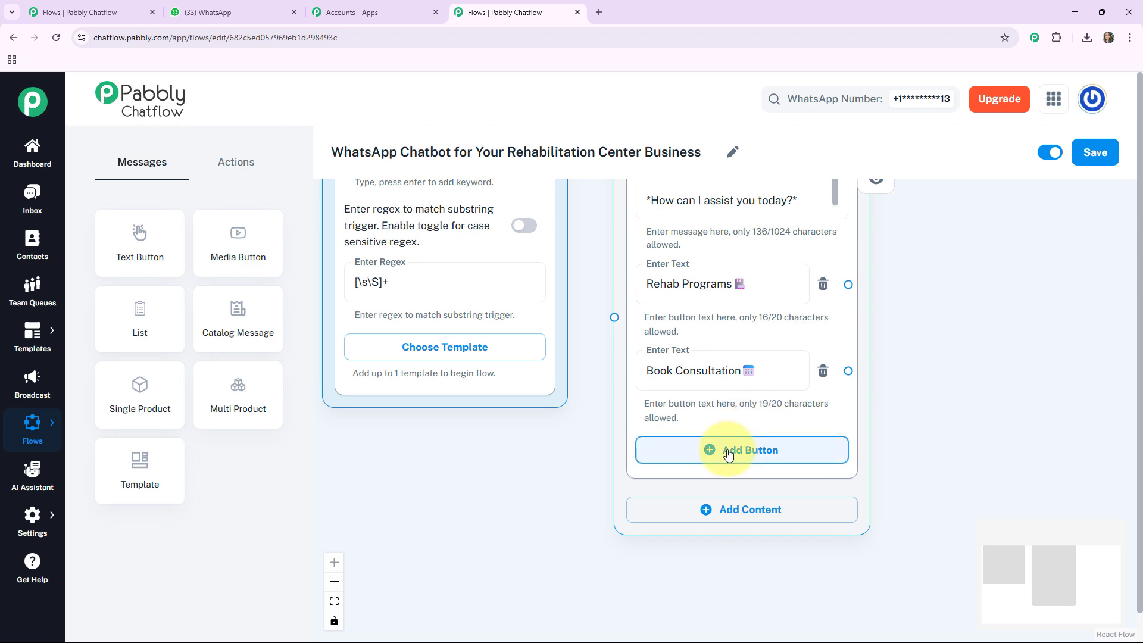
{"action": "left_click", "coordinate": [728, 454]}
{"action": "left_click", "coordinate": [684, 459]}
{"action": "type", "text": "Support 📞"}
Step: Connect the Flow Start node to the welcome message node and arrange the two nodes side by side
{"action": "left_click_drag", "start_coordinate": [577, 390], "coordinate": [568, 543]}
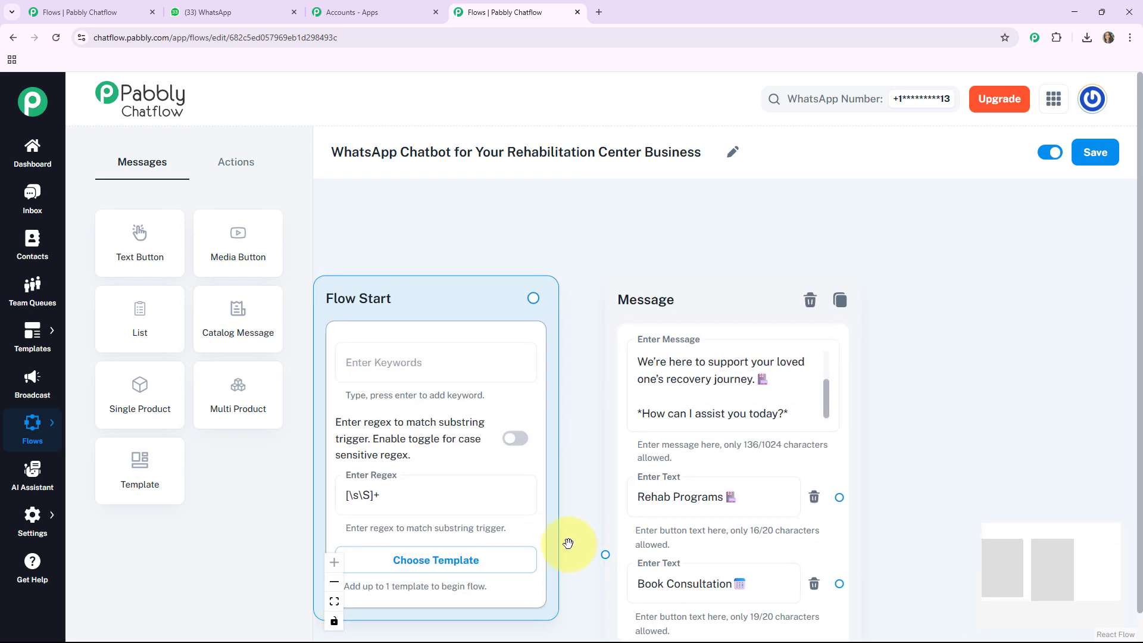
{"action": "left_click_drag", "start_coordinate": [581, 369], "coordinate": [585, 343]}
{"action": "left_click_drag", "start_coordinate": [686, 292], "coordinate": [693, 254]}
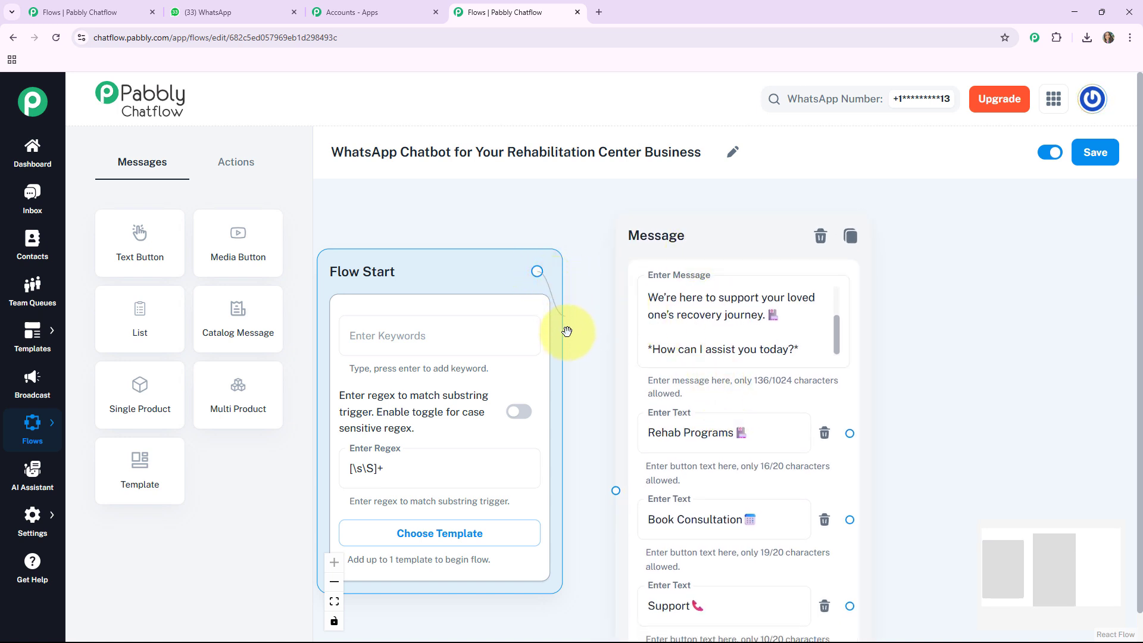
{"action": "left_click_drag", "start_coordinate": [609, 487], "coordinate": [614, 490]}
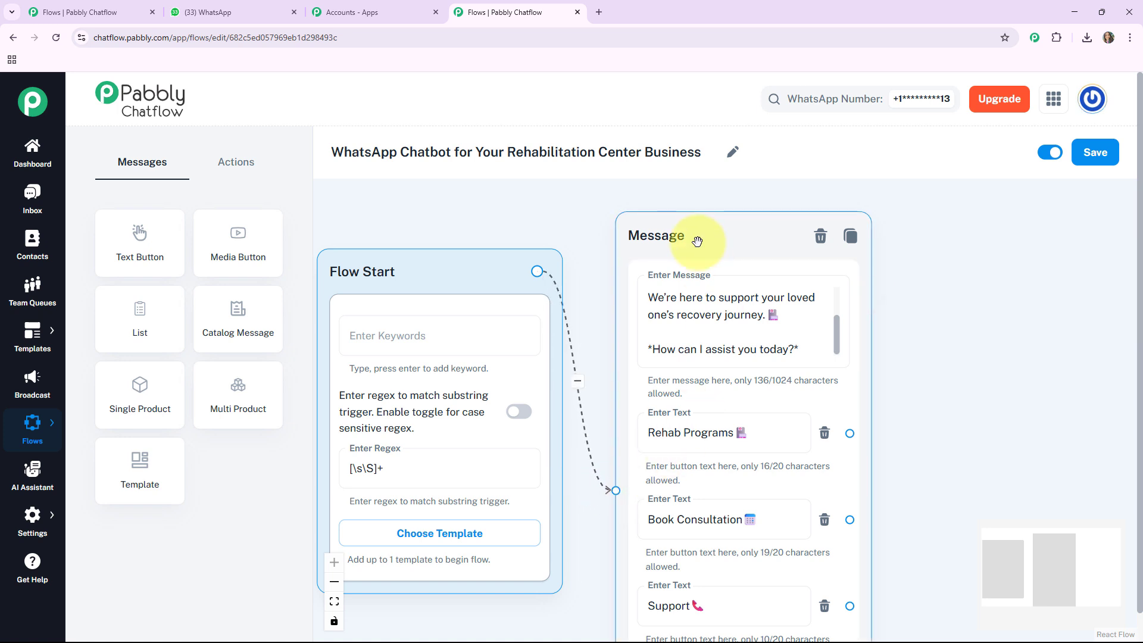
{"action": "left_click_drag", "start_coordinate": [703, 241], "coordinate": [669, 239]}
{"action": "left_click_drag", "start_coordinate": [467, 268], "coordinate": [472, 258]}
Step: Create a Text + Button message node connected from the Rehab Programs button and place it beside the welcome message
{"action": "left_click_drag", "start_coordinate": [868, 419], "coordinate": [748, 358]}
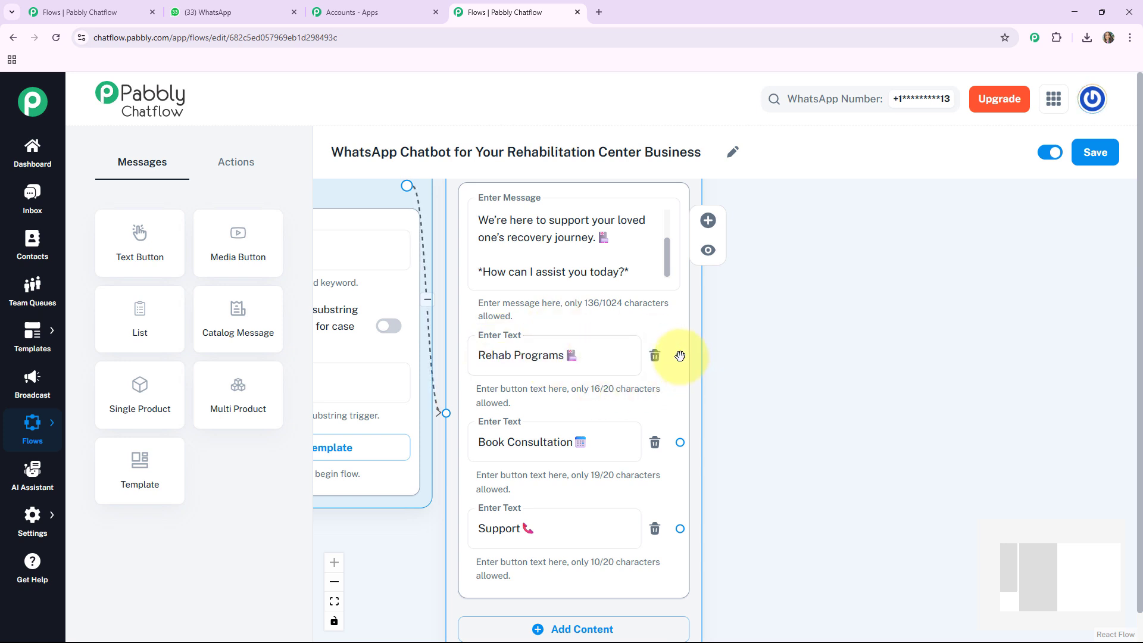
{"action": "left_click_drag", "start_coordinate": [680, 356], "coordinate": [731, 322]}
{"action": "left_click_drag", "start_coordinate": [791, 251], "coordinate": [792, 255]}
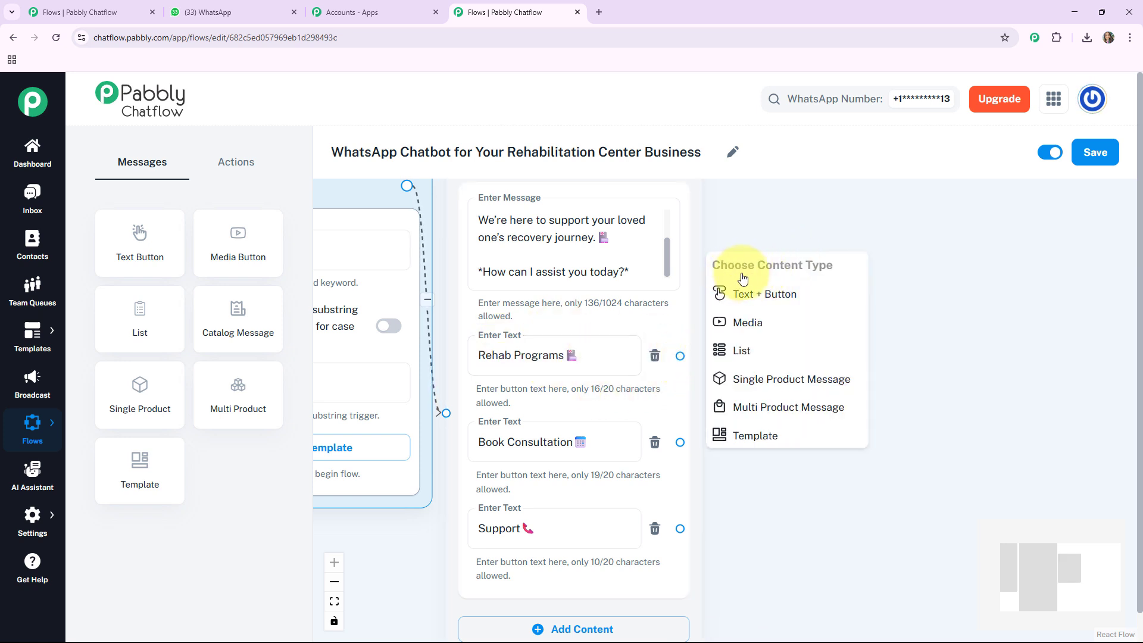
{"action": "left_click", "coordinate": [724, 297]}
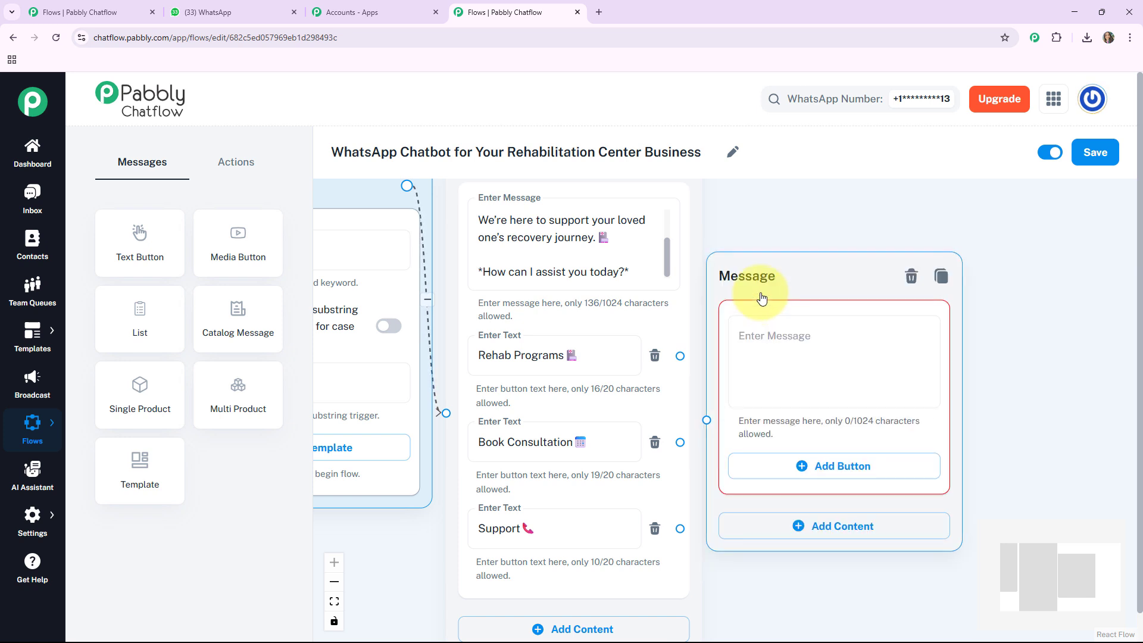
{"action": "left_click_drag", "start_coordinate": [759, 299], "coordinate": [786, 217]}
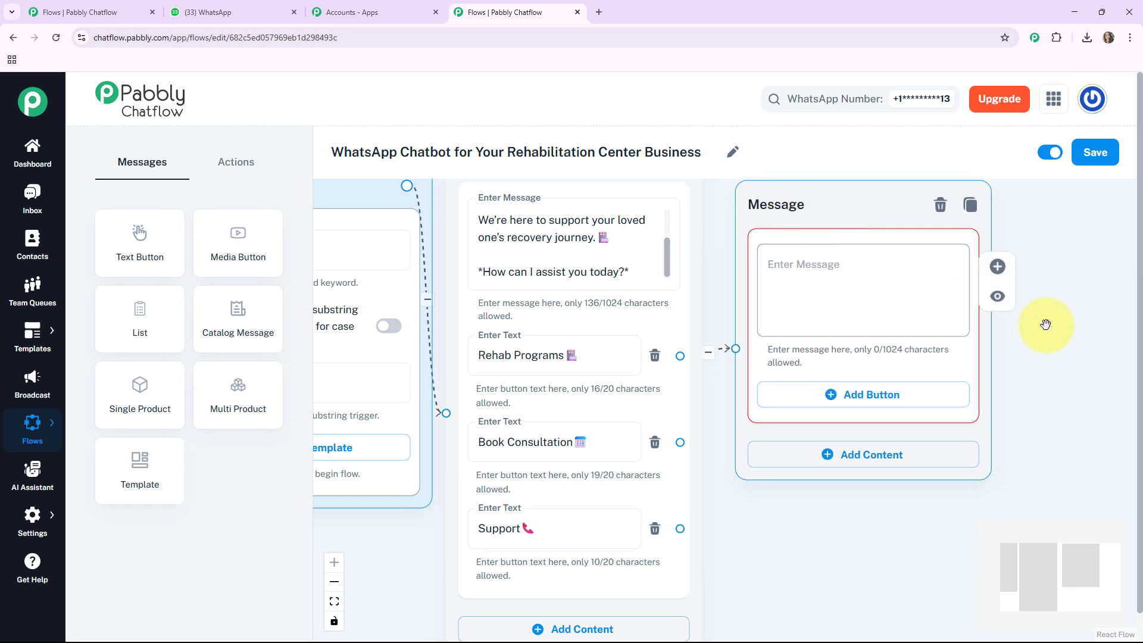
Step: Paste the "*Rehab Programs*" text about the range of personalized rehabilitation programs into the new message node
{"action": "left_click_drag", "start_coordinate": [1024, 329], "coordinate": [964, 344]}
{"action": "left_click", "coordinate": [749, 289]}
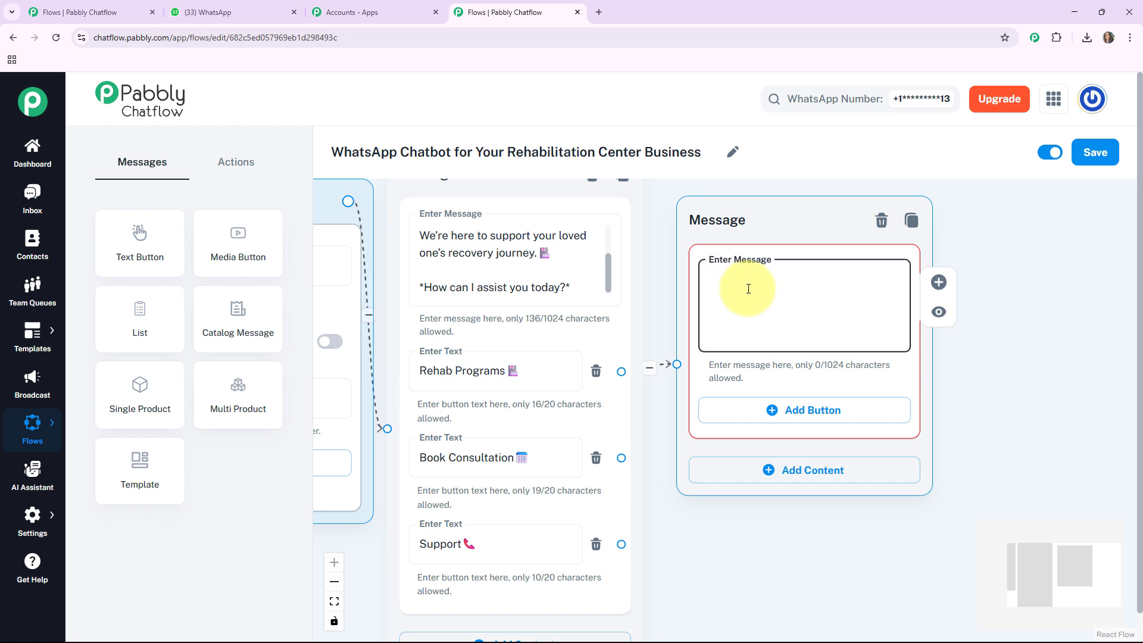
{"action": "key", "text": "ctrl+v"}
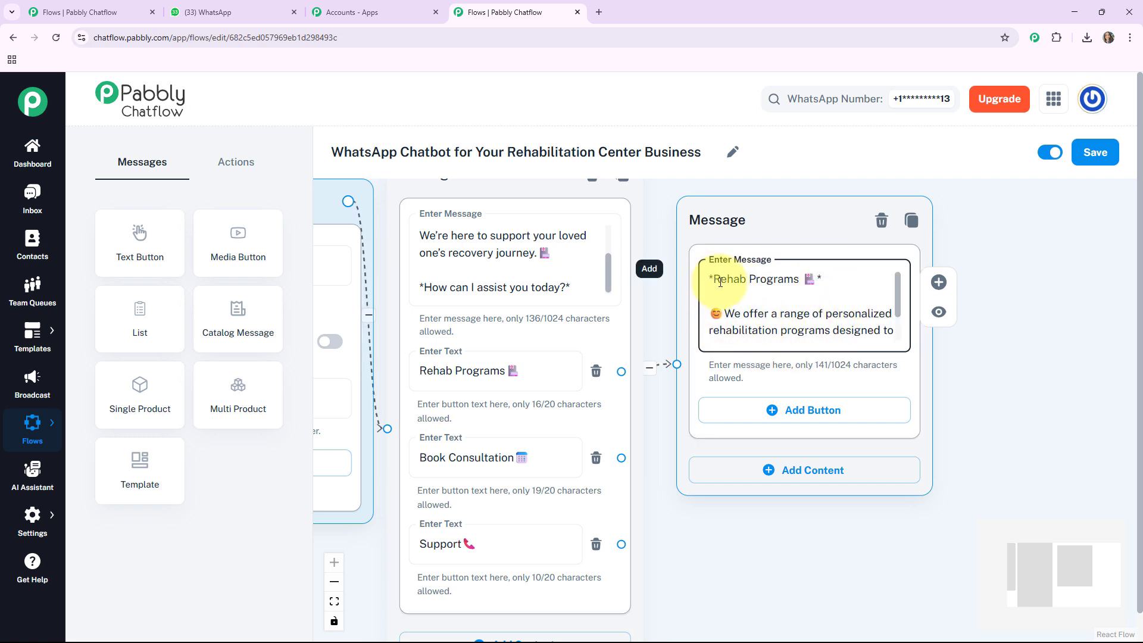
{"action": "left_click", "coordinate": [811, 280]}
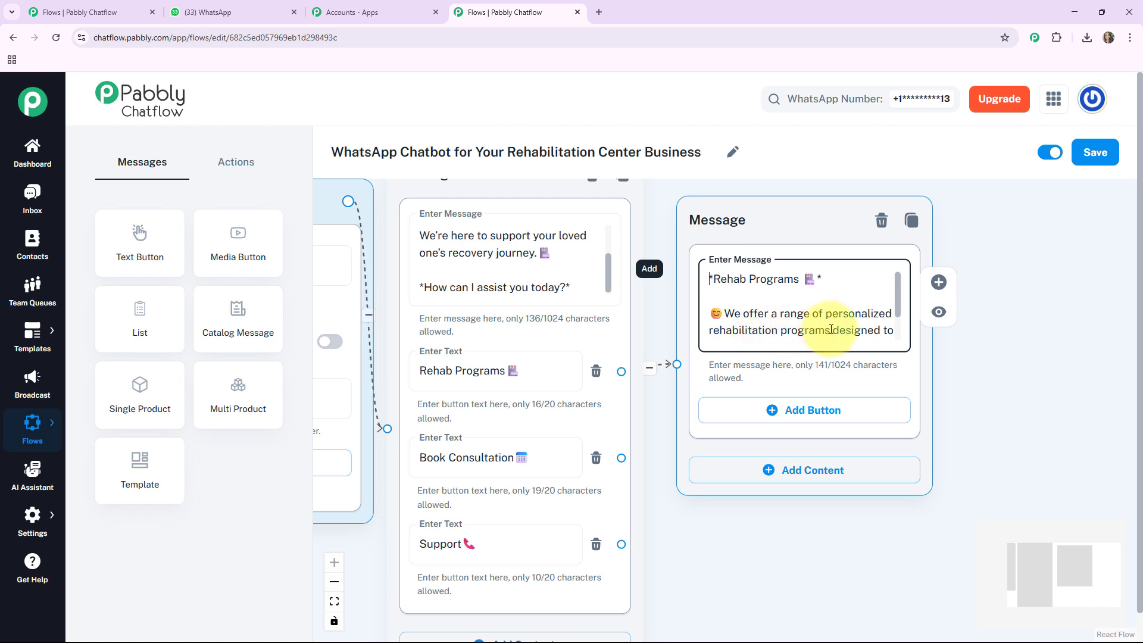
Step: Add "Physical Therapy" and "Addiction Recovery" buttons, each followed by a fitting emoji, to the Rehab Programs message
{"action": "left_click", "coordinate": [785, 412]}
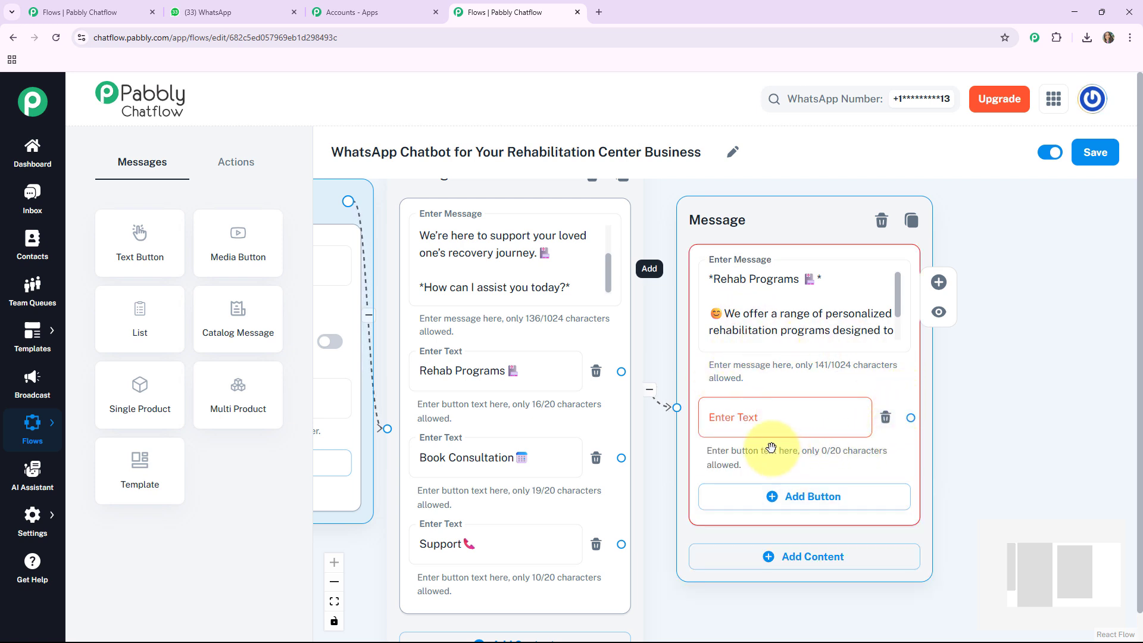
{"action": "left_click", "coordinate": [751, 417]}
{"action": "type", "text": "Physical Therapy🦵"}
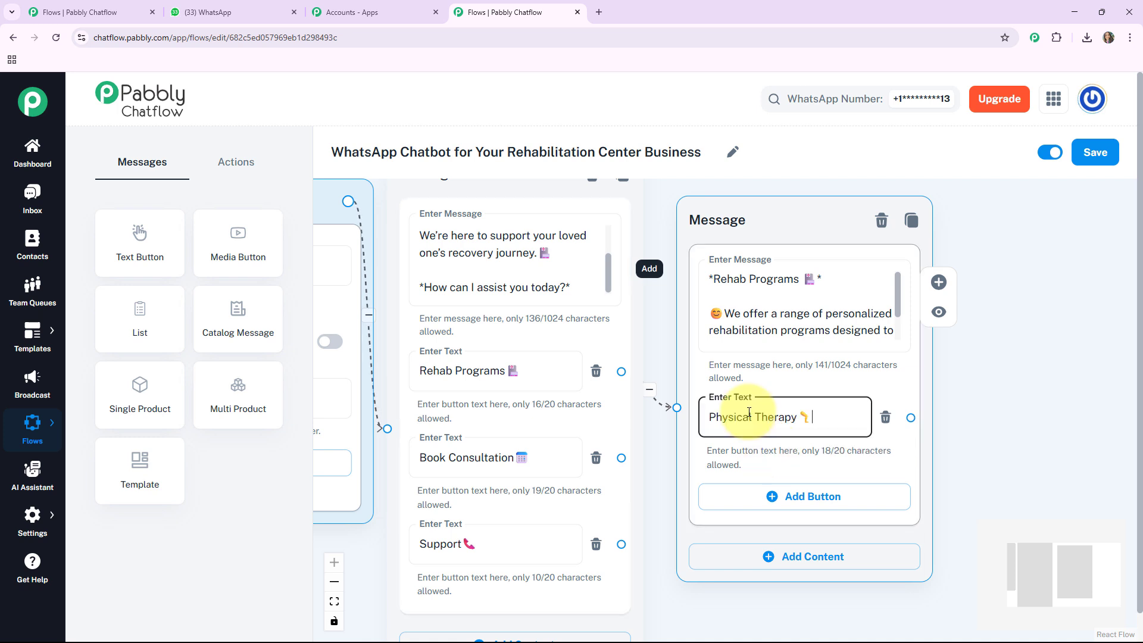
{"action": "left_click_drag", "start_coordinate": [954, 468], "coordinate": [914, 349]}
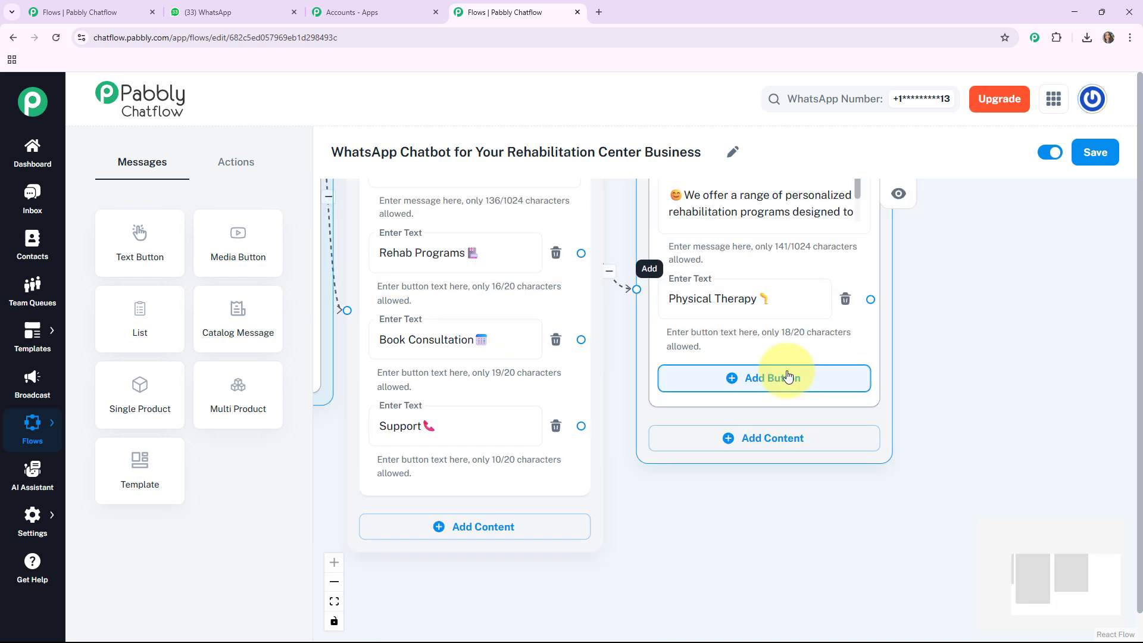
{"action": "left_click", "coordinate": [787, 376]}
{"action": "left_click", "coordinate": [691, 390]}
{"action": "type", "text": "Addiction Recovery💊"}
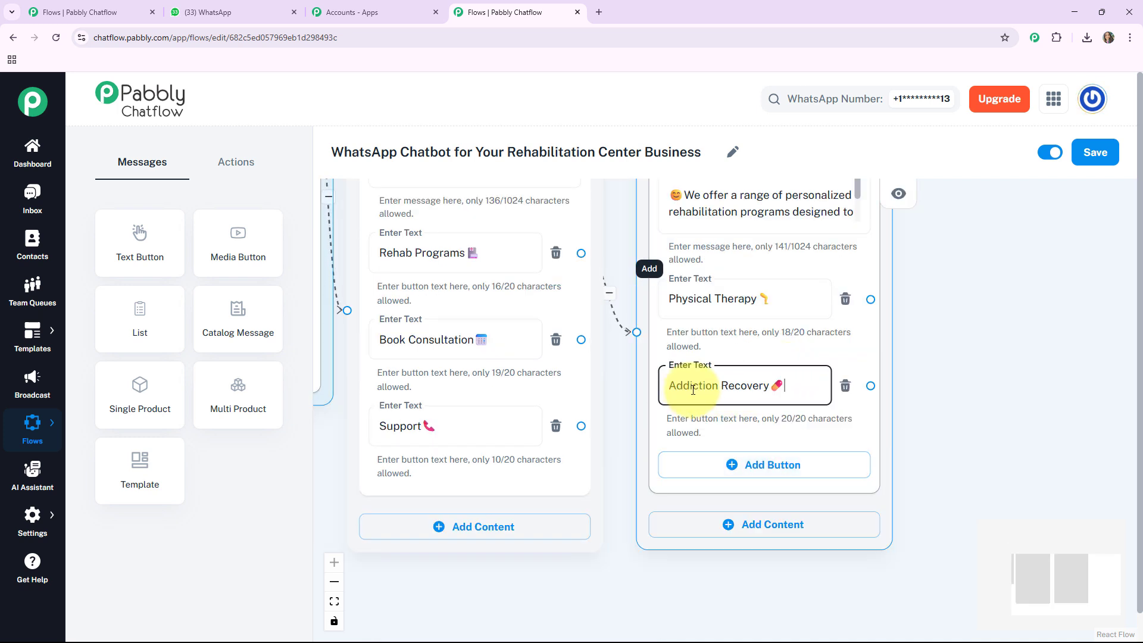
Step: Add a third button, "Speech Therapy" with a speaking-head emoji, to the Rehab Programs message
{"action": "left_click_drag", "start_coordinate": [969, 459], "coordinate": [931, 379]}
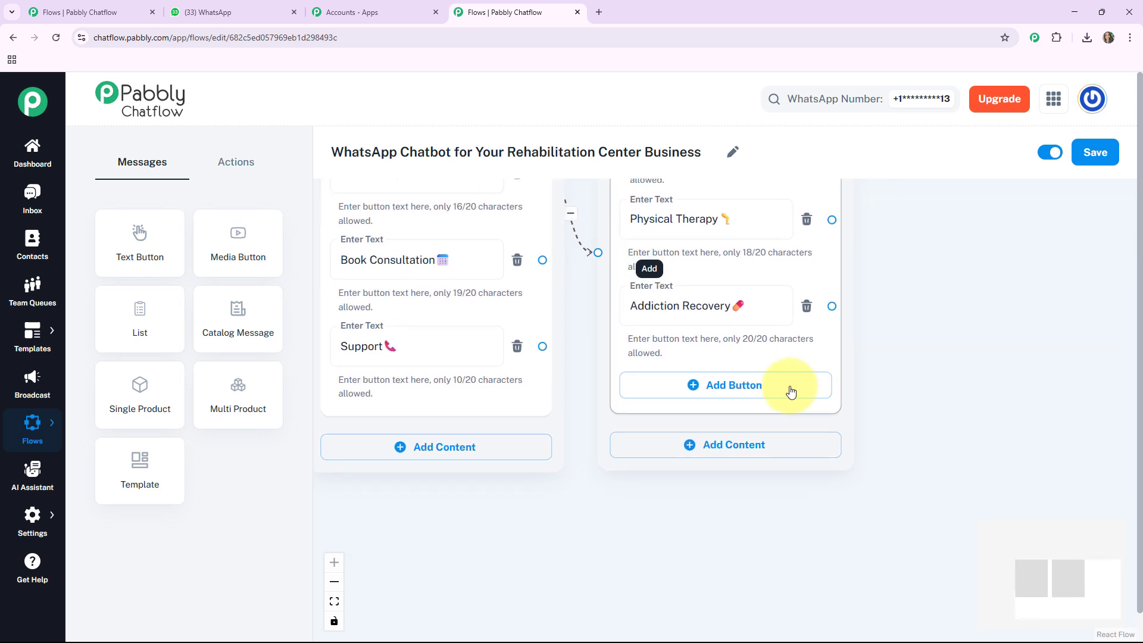
{"action": "left_click", "coordinate": [706, 390]}
{"action": "left_click", "coordinate": [678, 389]}
{"action": "type", "text": "Speech Therapy 🗣️"}
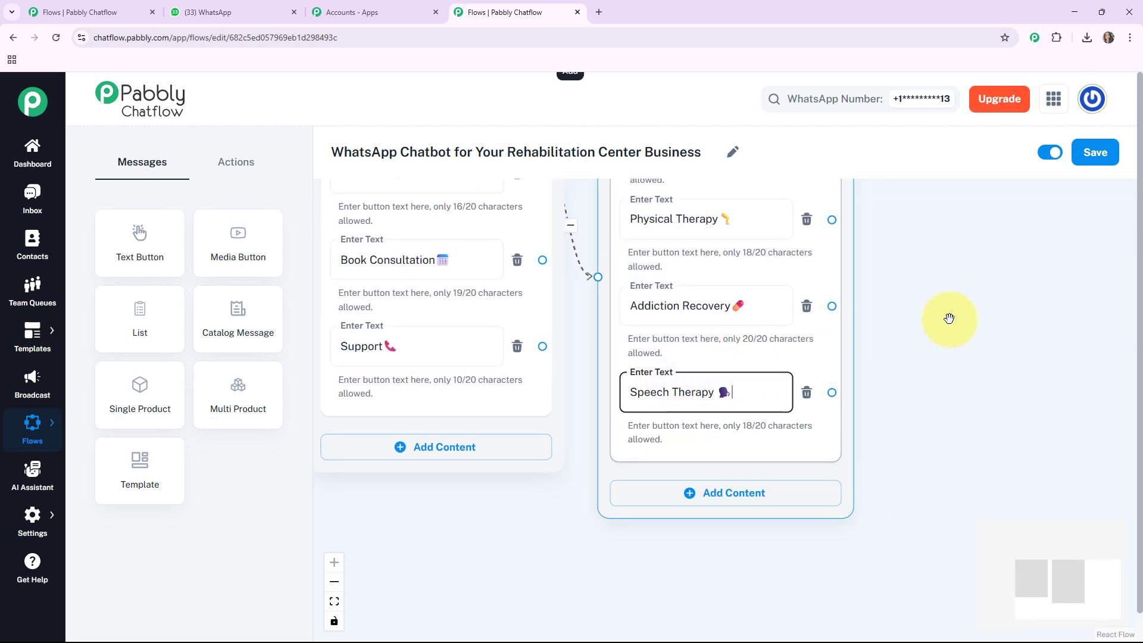
Step: Create a Text + Button message node connected from the Physical Therapy button and place it beside the Rehab Programs message
{"action": "left_click_drag", "start_coordinate": [966, 319], "coordinate": [809, 416]}
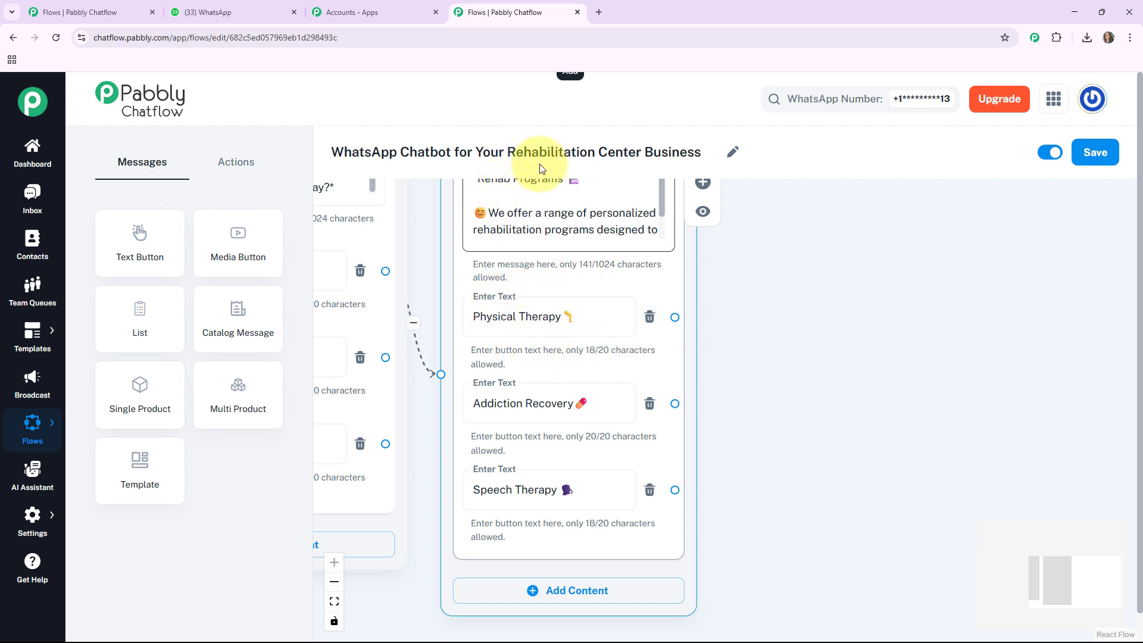
{"action": "left_click", "coordinate": [485, 301]}
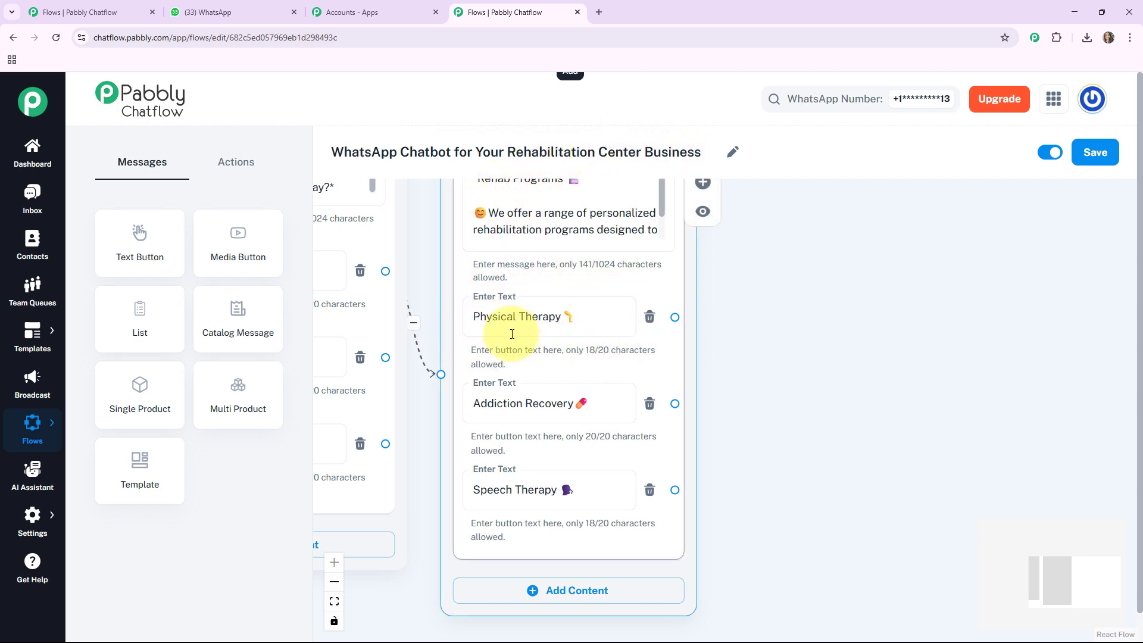
{"action": "left_click", "coordinate": [783, 355]}
{"action": "left_click_drag", "start_coordinate": [783, 355], "coordinate": [705, 352]}
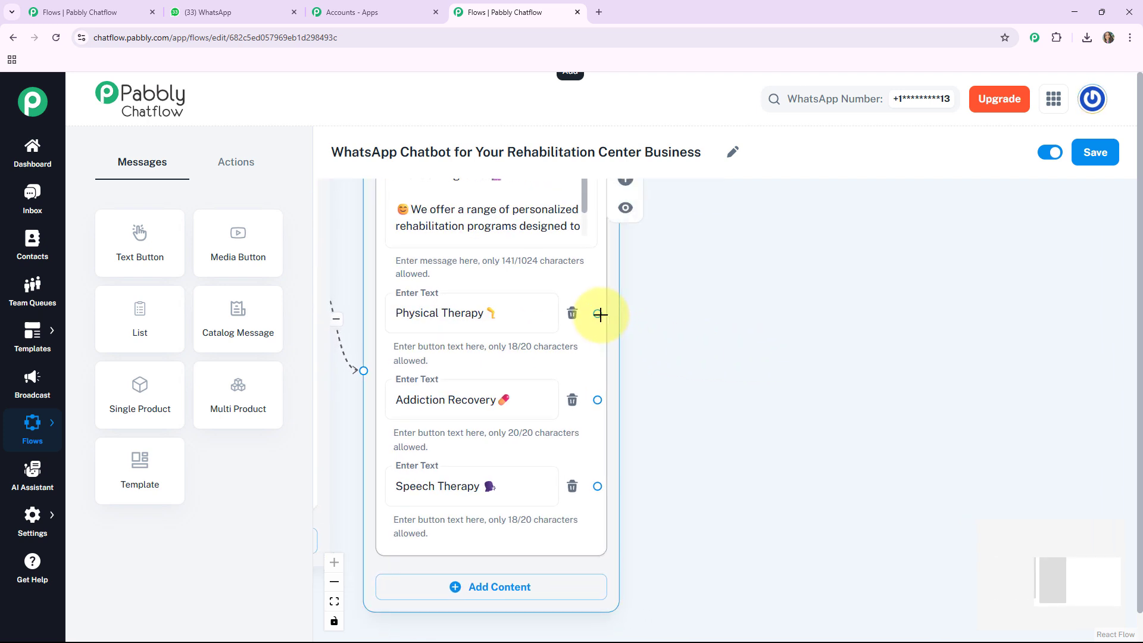
{"action": "left_click_drag", "start_coordinate": [599, 315], "coordinate": [741, 259]}
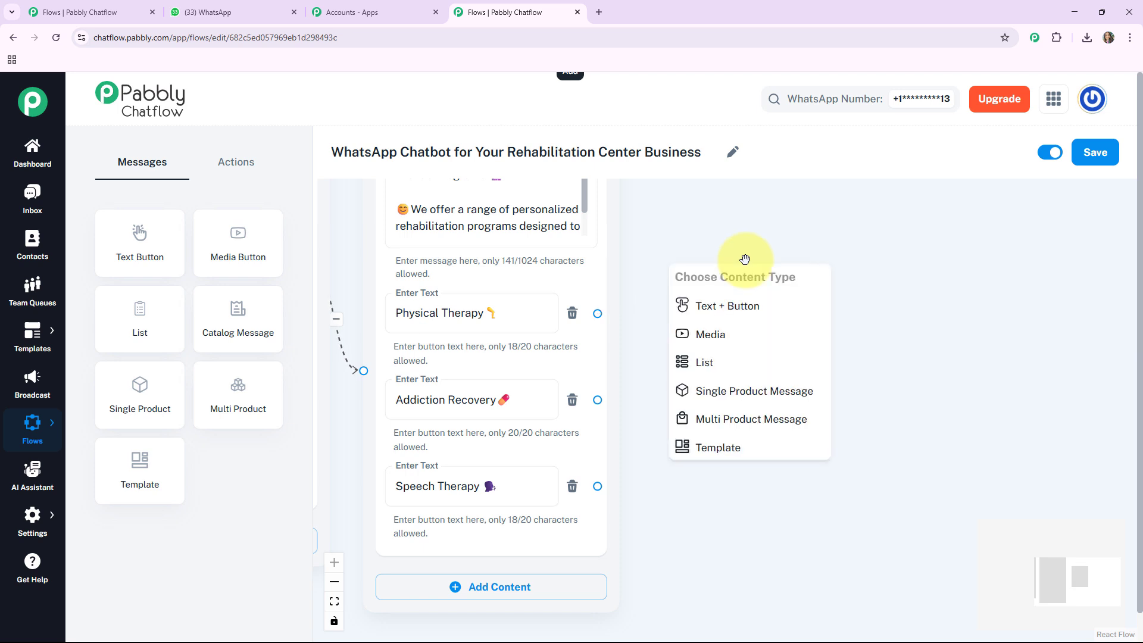
{"action": "left_click", "coordinate": [723, 313]}
{"action": "left_click_drag", "start_coordinate": [736, 296], "coordinate": [748, 238]}
Step: Paste the "*Physical Therapy Program*" text welcoming patients to the program into the new message node
{"action": "left_click_drag", "start_coordinate": [970, 310], "coordinate": [898, 321]}
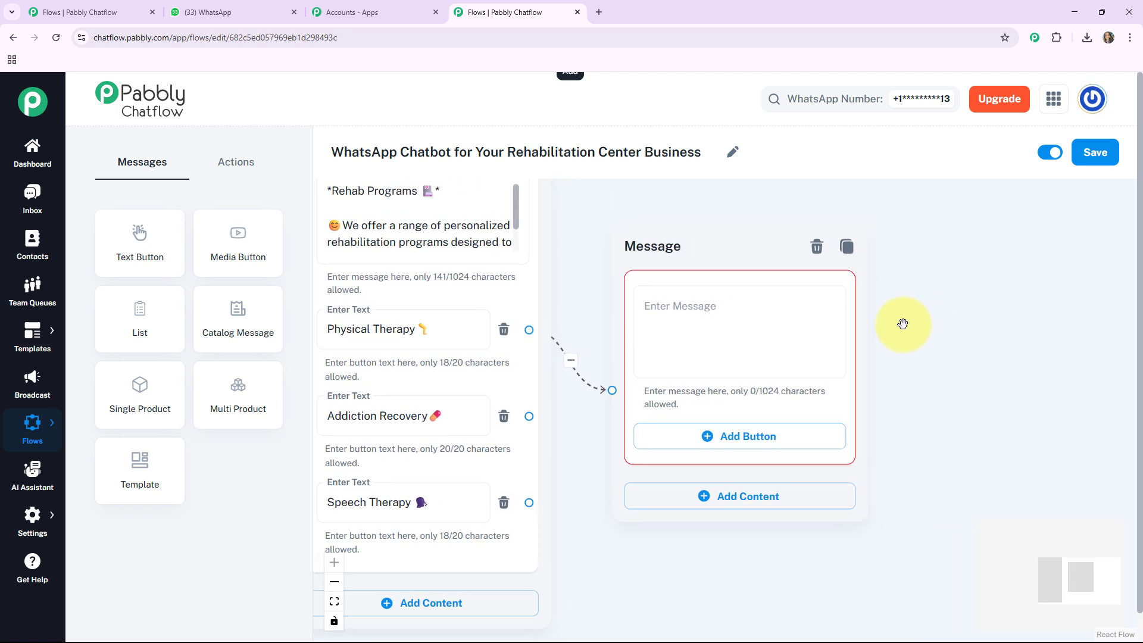
{"action": "left_click", "coordinate": [690, 313]}
{"action": "key", "text": "ctrl+v"}
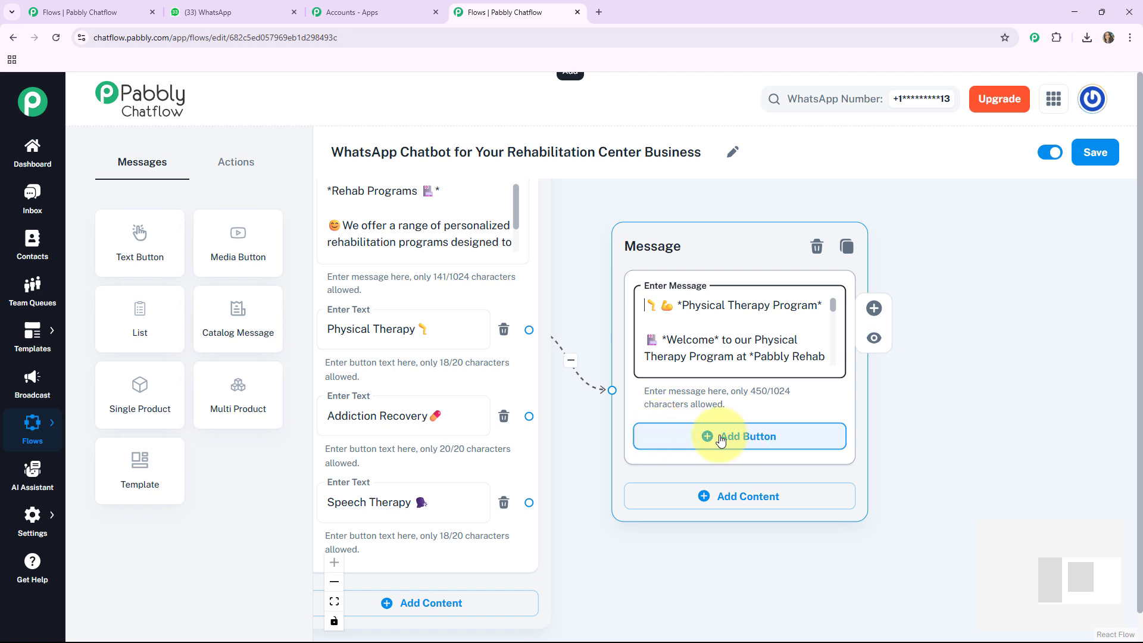
Step: Add "Book Consultation" with a calendar emoji and "Not Now" as buttons on the Physical Therapy Program message
{"action": "left_click", "coordinate": [785, 435]}
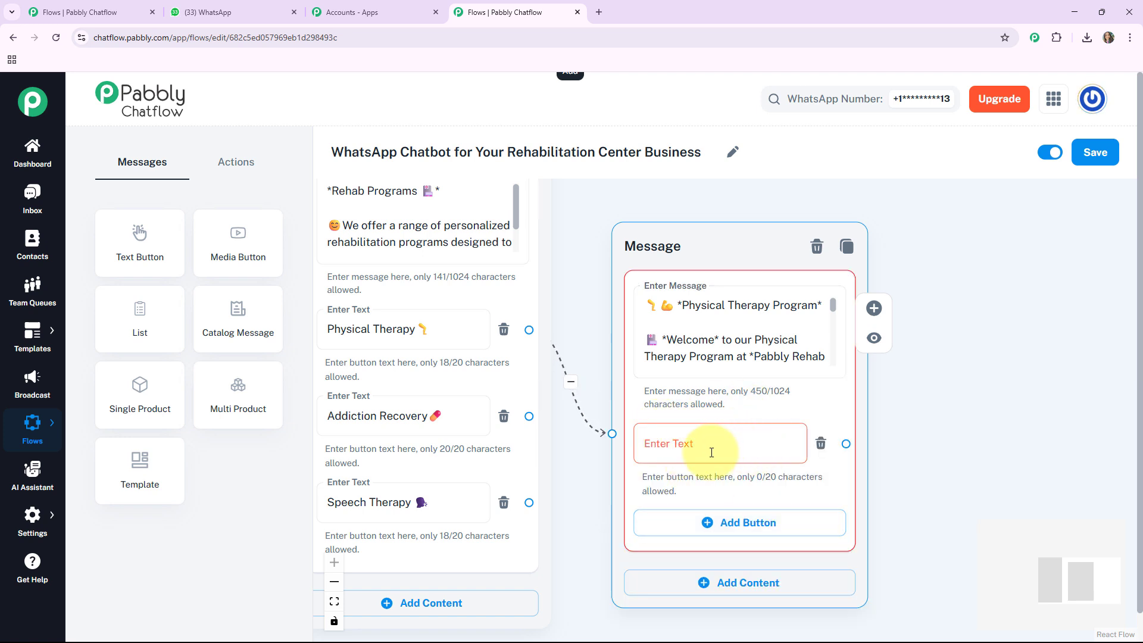
{"action": "left_click", "coordinate": [658, 443]}
{"action": "type", "text": "Book Consultation 📅"}
{"action": "scroll", "coordinate": [905, 360], "scroll_direction": "down", "scroll_amount": 2}
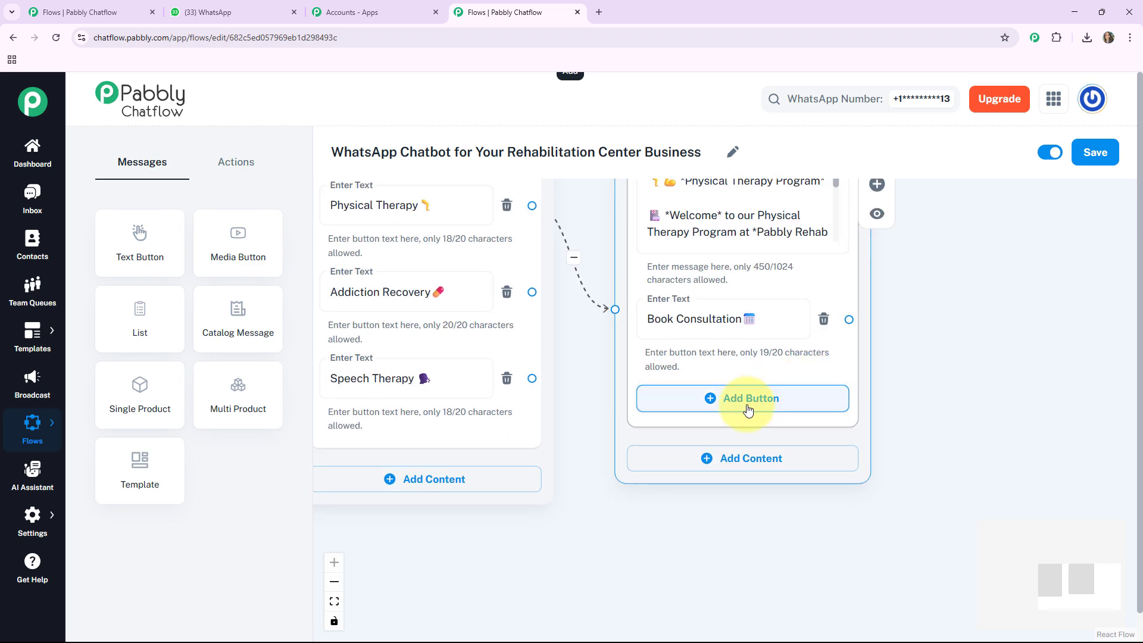
{"action": "left_click", "coordinate": [725, 399]}
{"action": "left_click", "coordinate": [695, 403]}
{"action": "type", "text": "Not Now"}
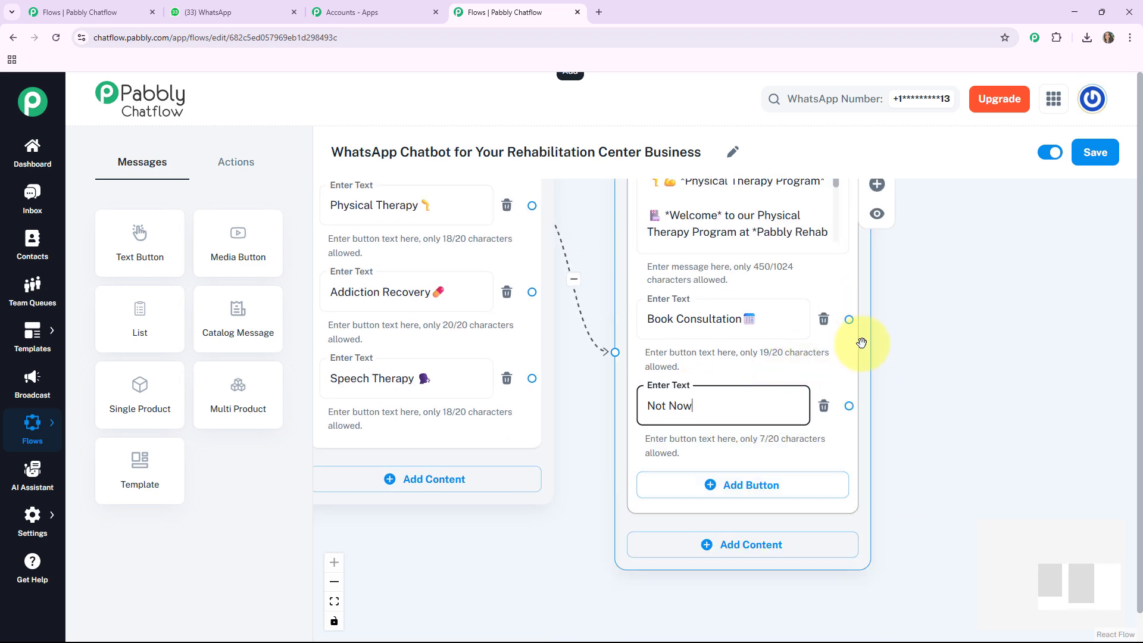
Step: Create a Text + Button message node connected from the Book Consultation button of the Physical Therapy Program message
{"action": "left_click_drag", "start_coordinate": [938, 345], "coordinate": [904, 400]}
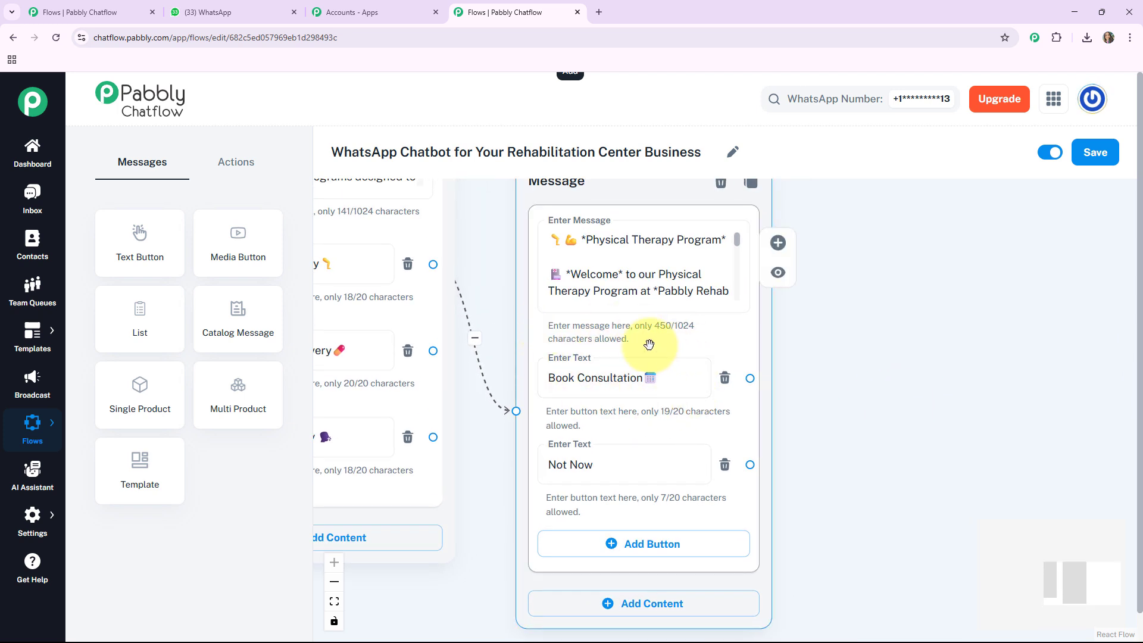
{"action": "left_click", "coordinate": [713, 249]}
{"action": "left_click", "coordinate": [554, 378]}
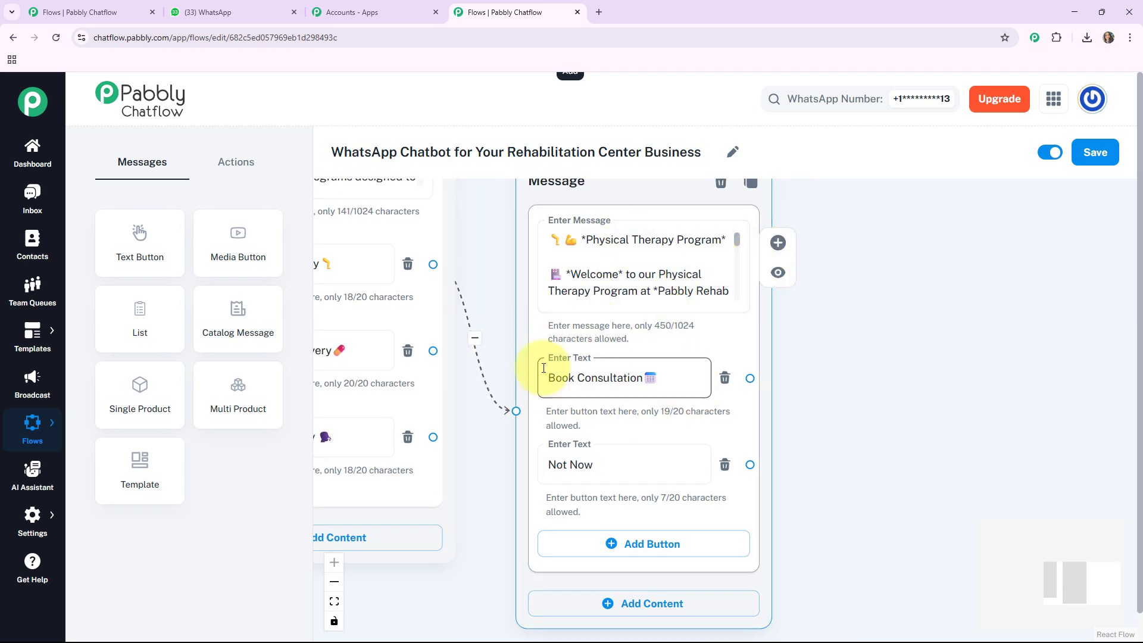
{"action": "left_click_drag", "start_coordinate": [898, 423], "coordinate": [760, 415]}
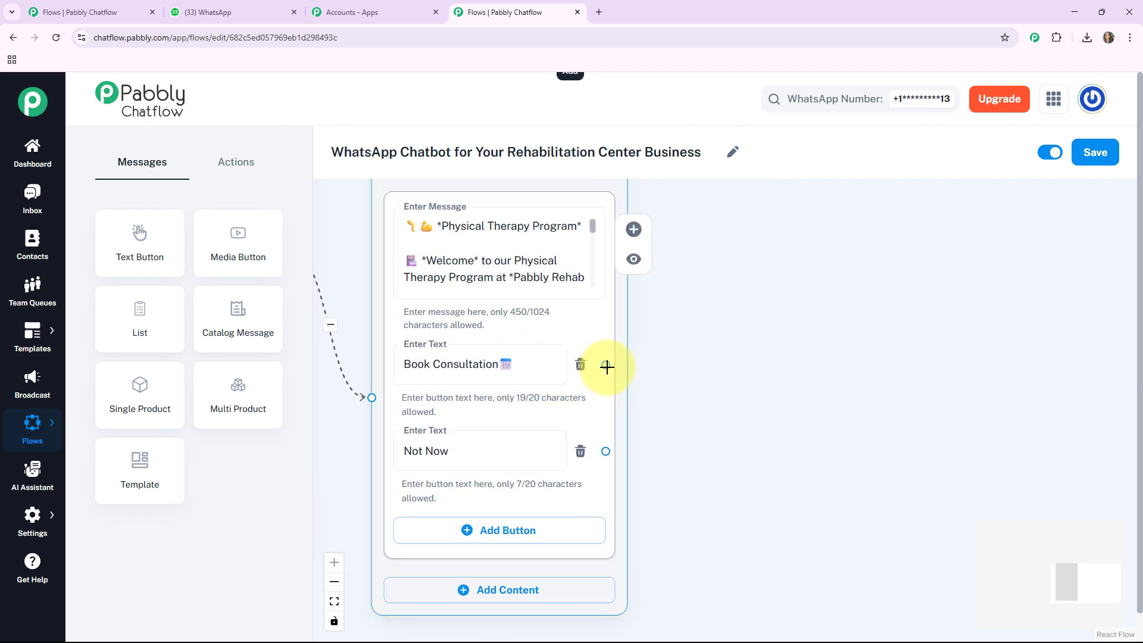
{"action": "left_click_drag", "start_coordinate": [607, 363], "coordinate": [756, 309]}
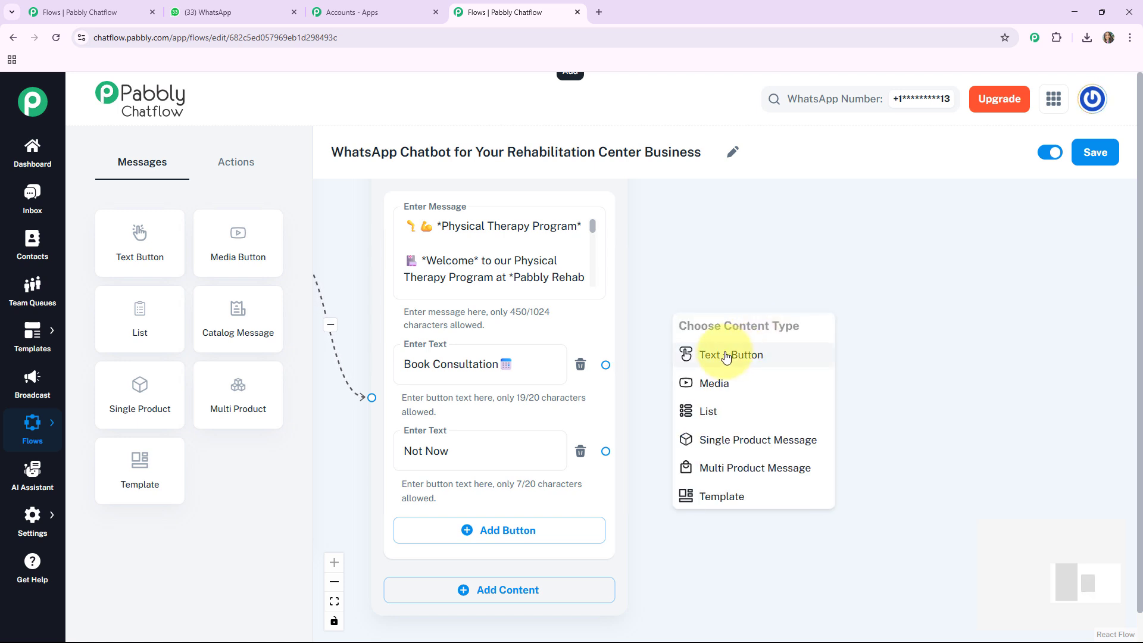
{"action": "left_click", "coordinate": [726, 356]}
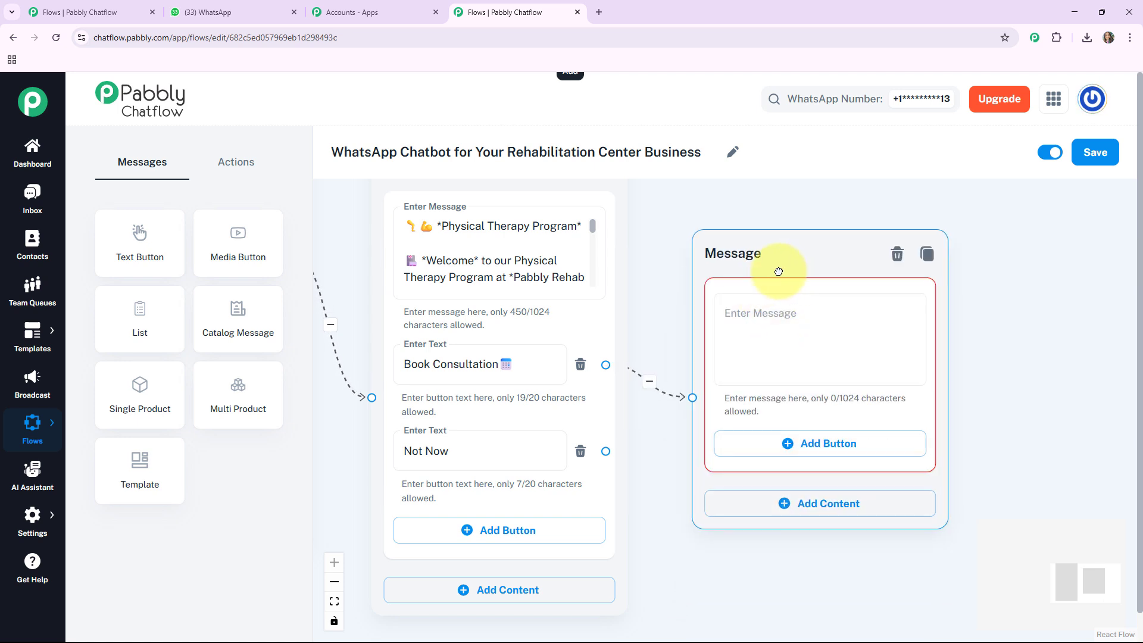
Step: Fill the new message with "*Thank you* for booking a consultation with us! *Our team will contact you soon*." including emojis, and shift the node slightly upward
{"action": "left_click", "coordinate": [777, 316]}
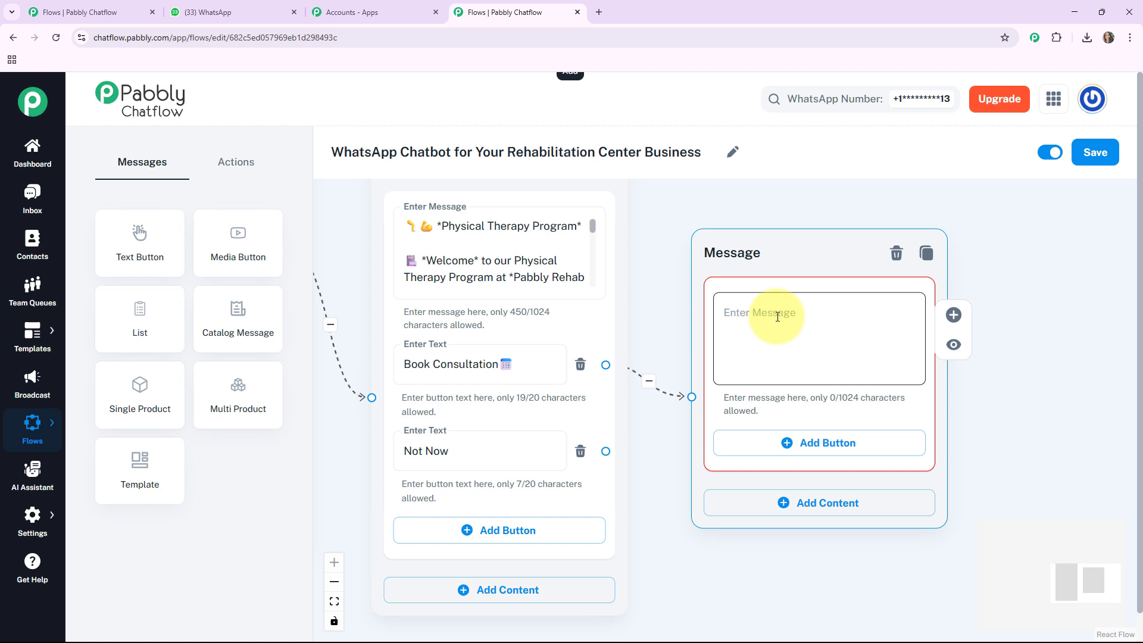
{"action": "type", "text": "*Thank you* for booking a consultation with us! 🗓️ 🙌 *Our team will contact you soon*.🤝 😊"}
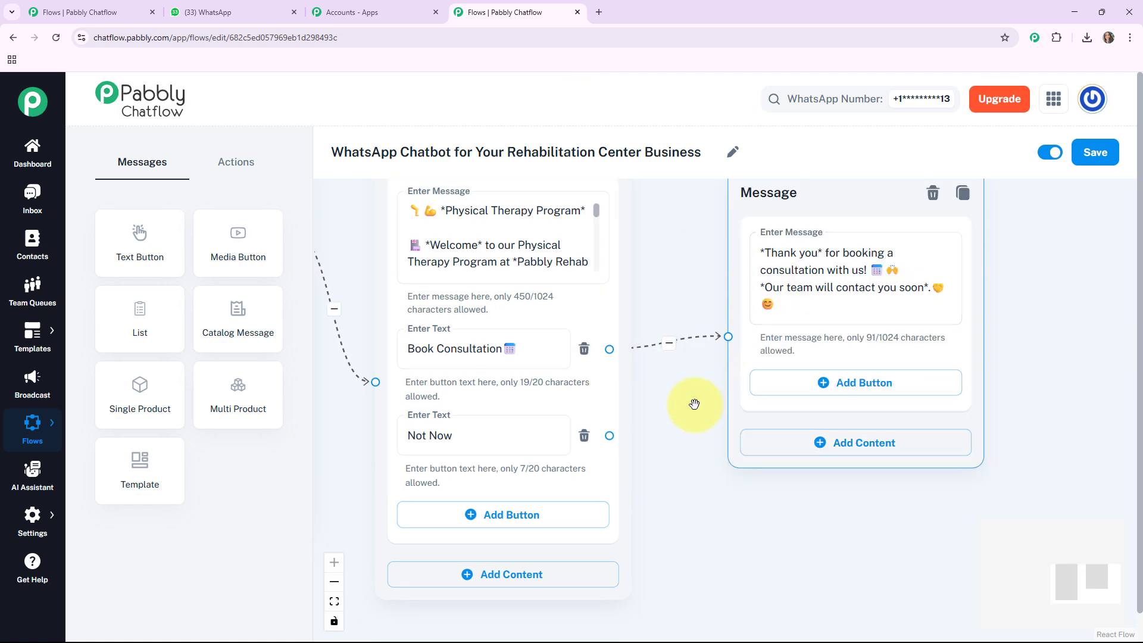
{"action": "scroll", "coordinate": [704, 398], "scroll_direction": "down", "scroll_amount": 2}
{"action": "left_click_drag", "start_coordinate": [706, 400], "coordinate": [707, 418]}
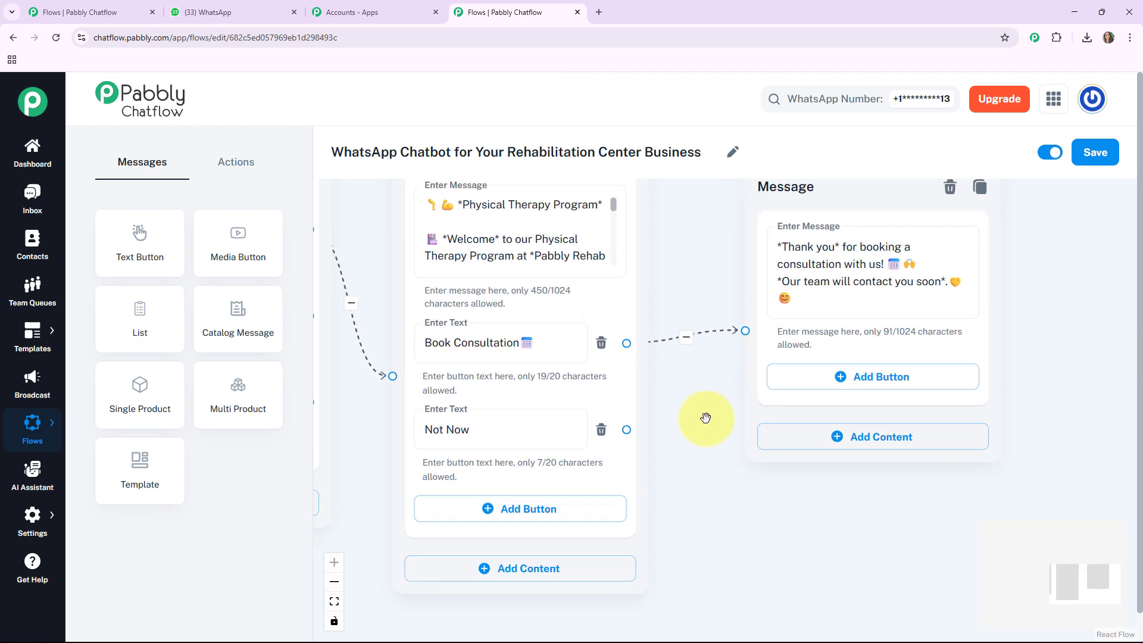
Step: Create a Text + Button message node connected from the Not Now button of the Physical Therapy Program message
{"action": "left_click", "coordinate": [589, 549]}
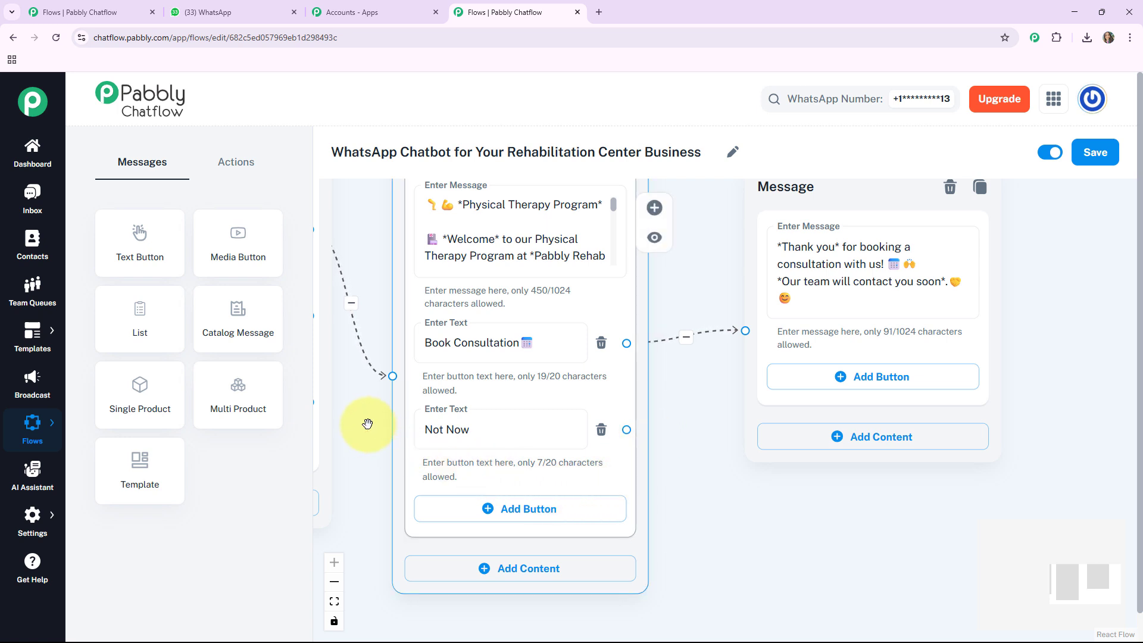
{"action": "left_click", "coordinate": [695, 439]}
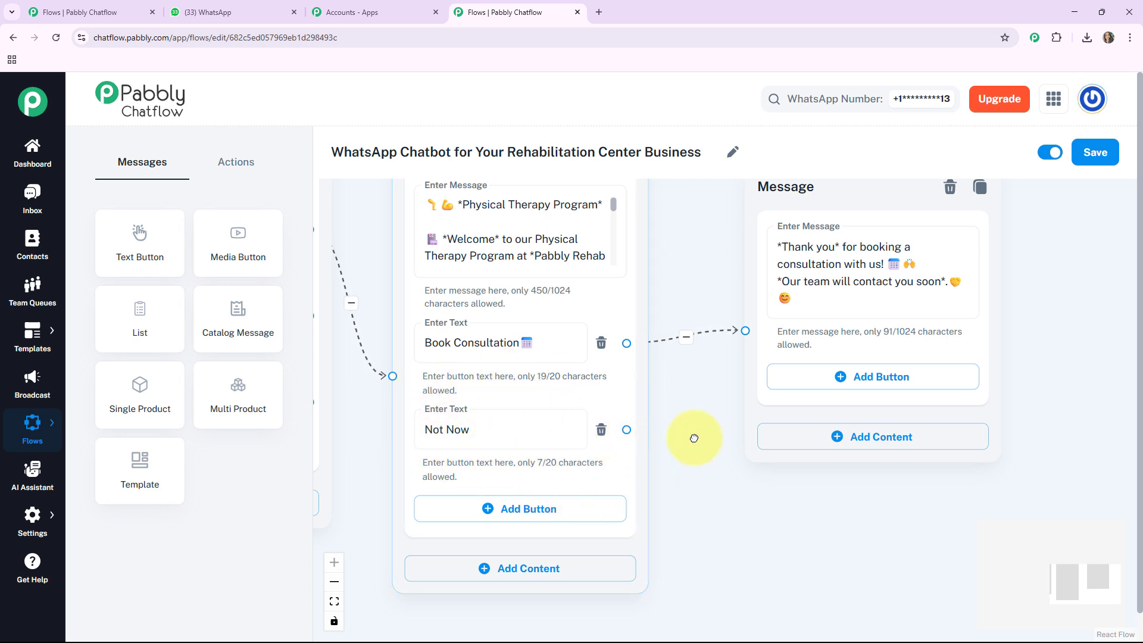
{"action": "left_click_drag", "start_coordinate": [694, 438], "coordinate": [622, 445]}
{"action": "left_click", "coordinate": [551, 439]}
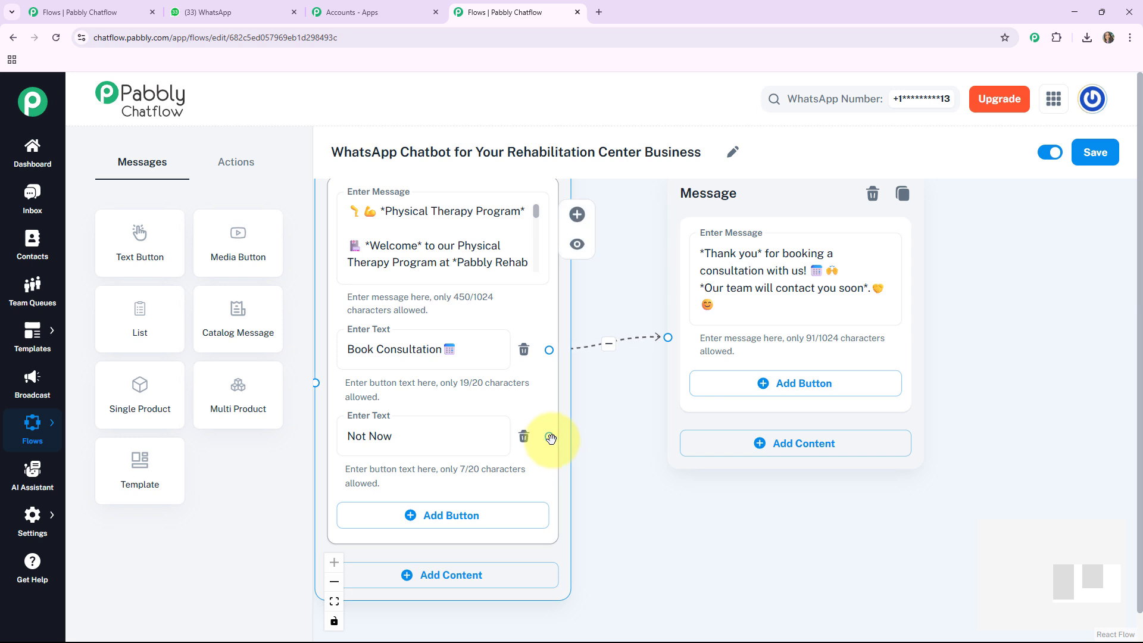
{"action": "left_click_drag", "start_coordinate": [550, 437], "coordinate": [660, 539]}
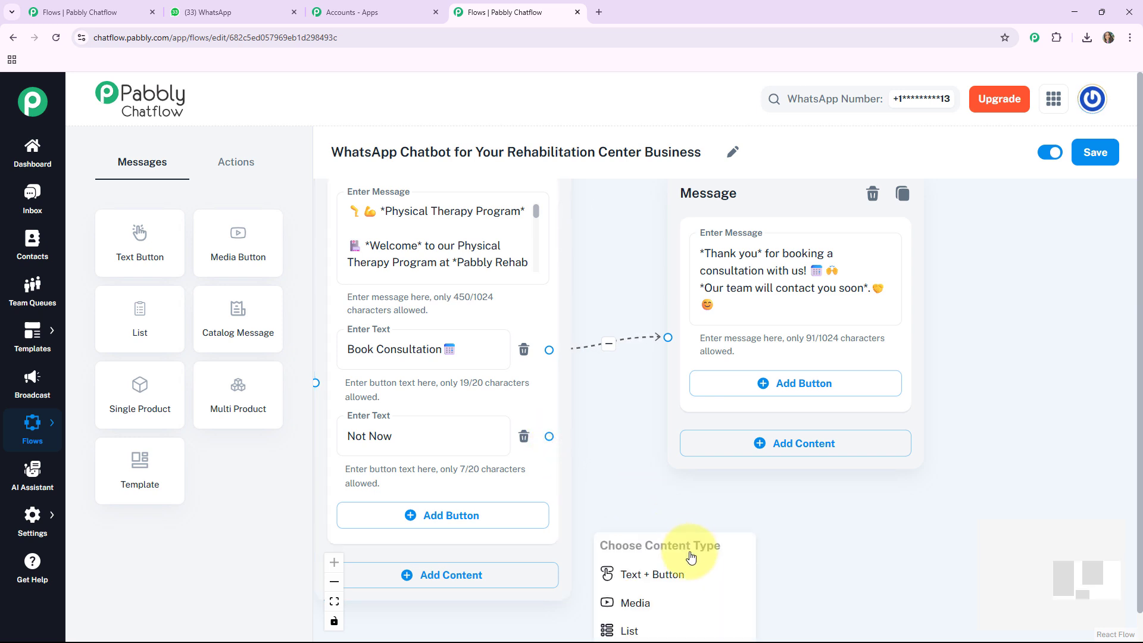
{"action": "left_click", "coordinate": [646, 573]}
Step: Place the Not Now message below the thank-you message and fill it with the text ending "Just book a consultation at your convenience"
{"action": "left_click_drag", "start_coordinate": [911, 546], "coordinate": [899, 360]}
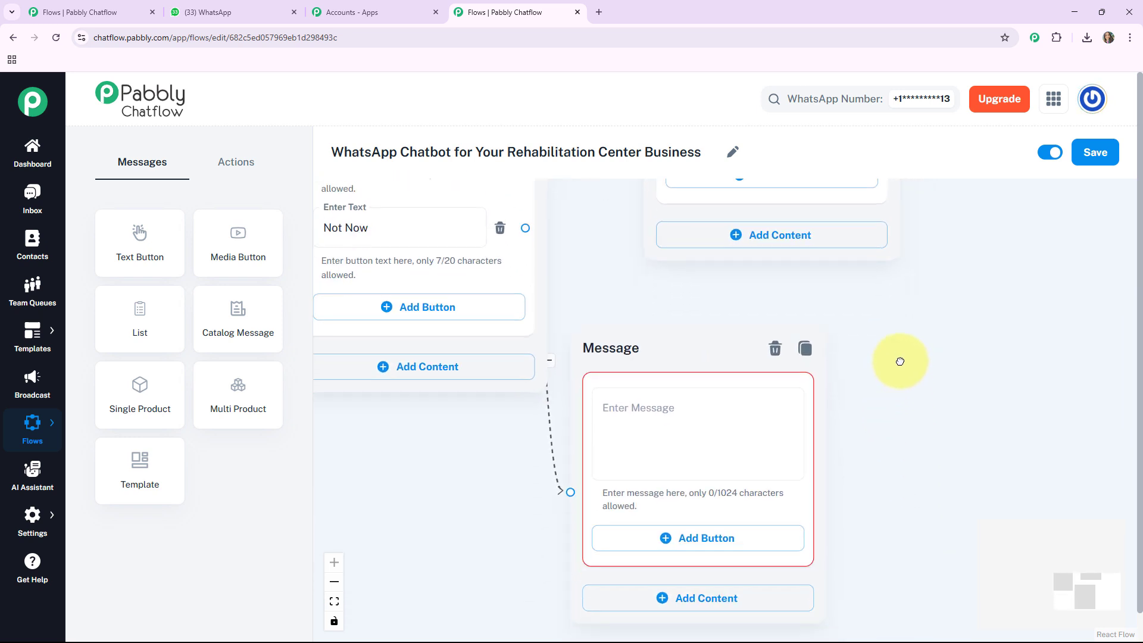
{"action": "left_click_drag", "start_coordinate": [636, 335], "coordinate": [721, 309]}
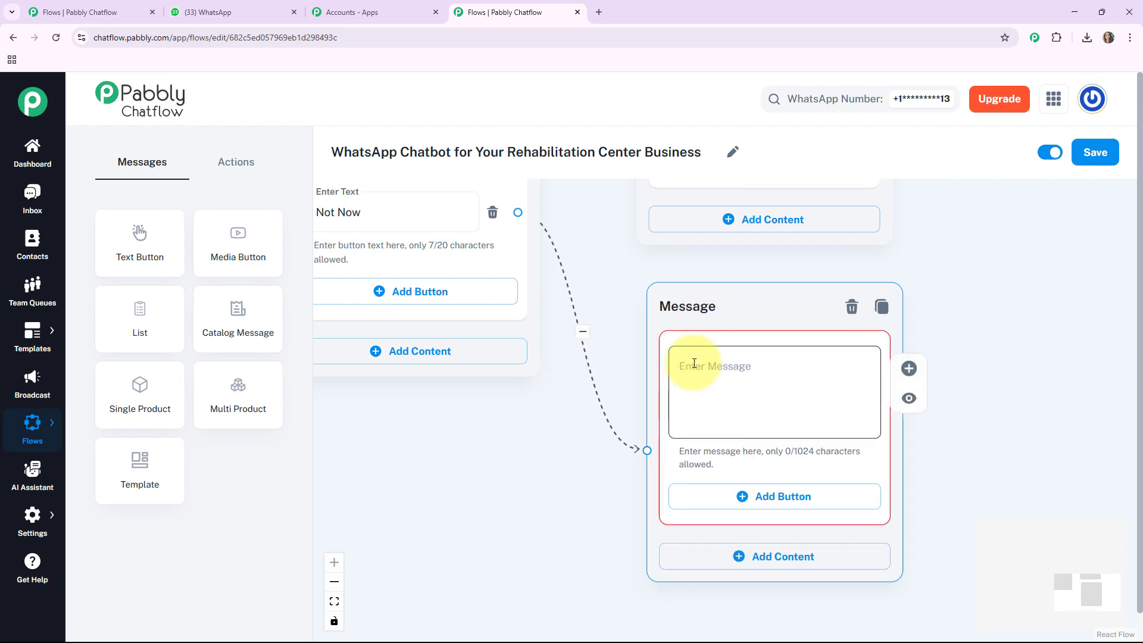
{"action": "left_click", "coordinate": [694, 363]}
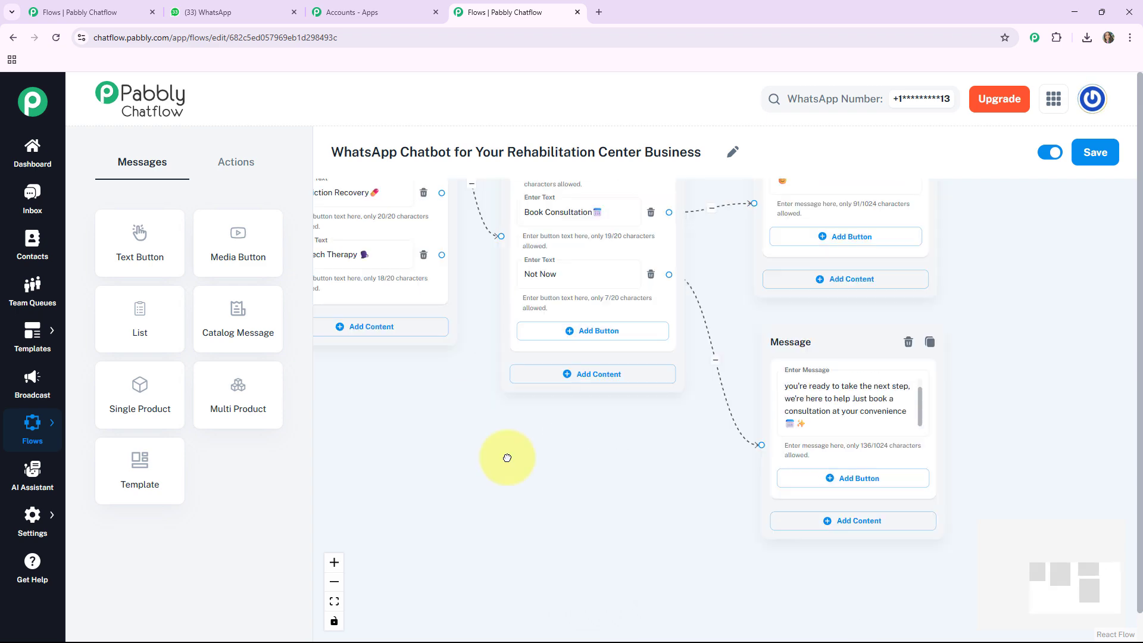
Step: Move the Physical Therapy Program message and its follow-up messages upward to free space beside the Rehab Programs message
{"action": "left_click_drag", "start_coordinate": [508, 459], "coordinate": [720, 583]}
{"action": "left_click_drag", "start_coordinate": [610, 530], "coordinate": [575, 566]}
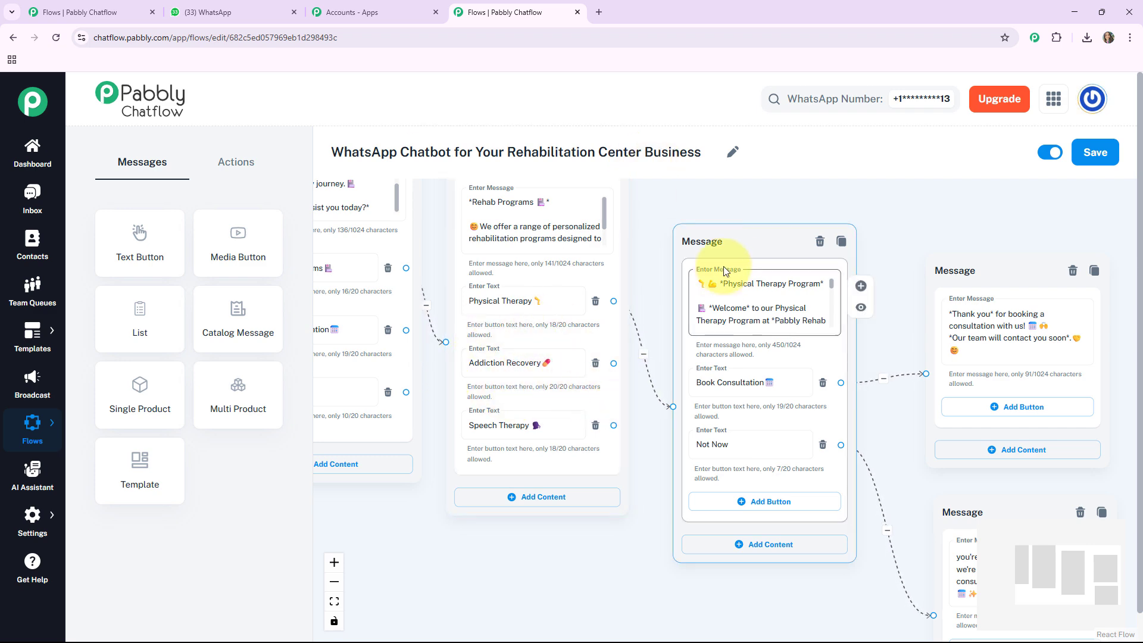
{"action": "left_click_drag", "start_coordinate": [741, 230], "coordinate": [782, 157]}
{"action": "left_click_drag", "start_coordinate": [982, 365], "coordinate": [1001, 252]}
Step: Create a Text + Button message node connected from the Addiction Recovery button, placed below the Physical Therapy Program message
{"action": "left_click_drag", "start_coordinate": [637, 503], "coordinate": [558, 381]}
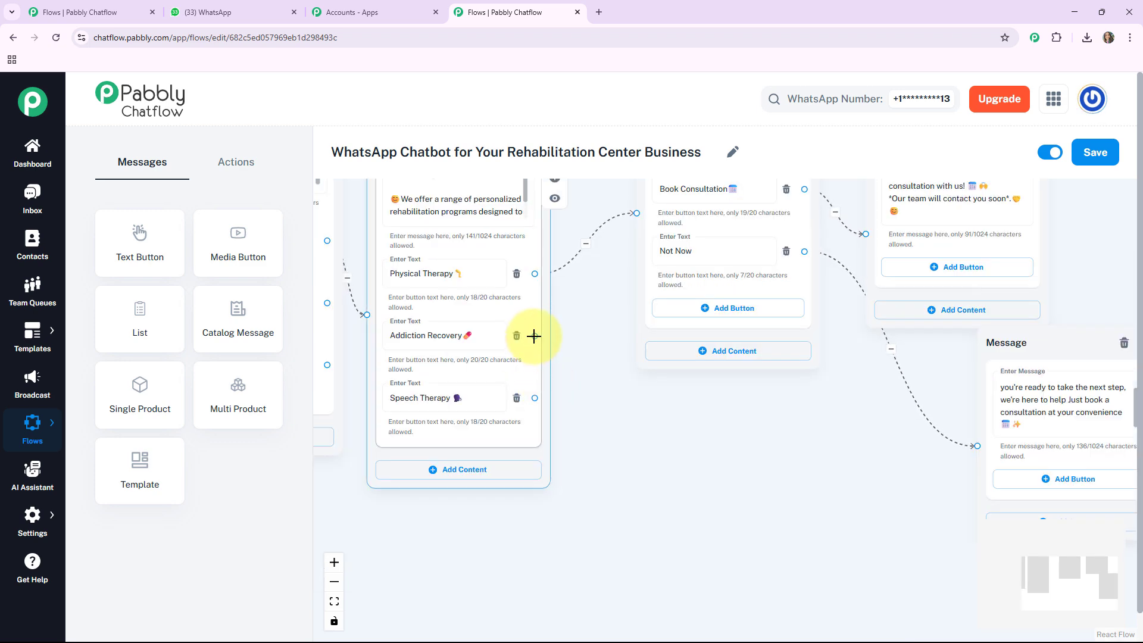
{"action": "left_click_drag", "start_coordinate": [534, 335], "coordinate": [566, 351]}
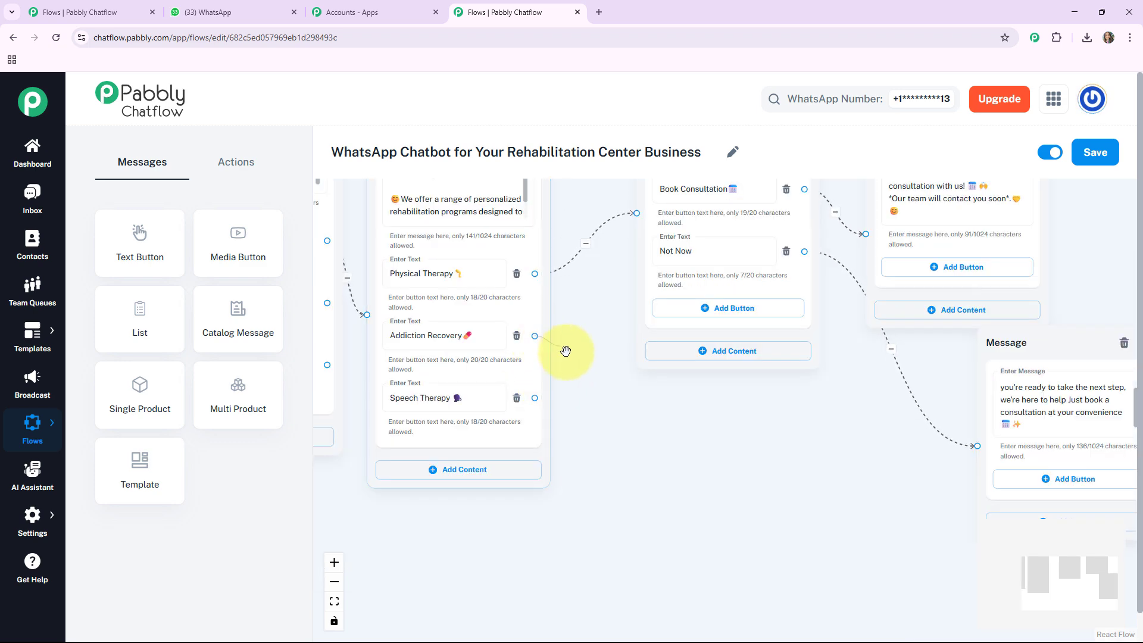
{"action": "left_click_drag", "start_coordinate": [619, 446], "coordinate": [688, 404]}
{"action": "left_click", "coordinate": [603, 477]}
Step: Paste the addiction recovery text ending "Programs are customized for substance types, mental health needs, and relapse prevention." into the new message
{"action": "left_click_drag", "start_coordinate": [852, 480], "coordinate": [822, 455]}
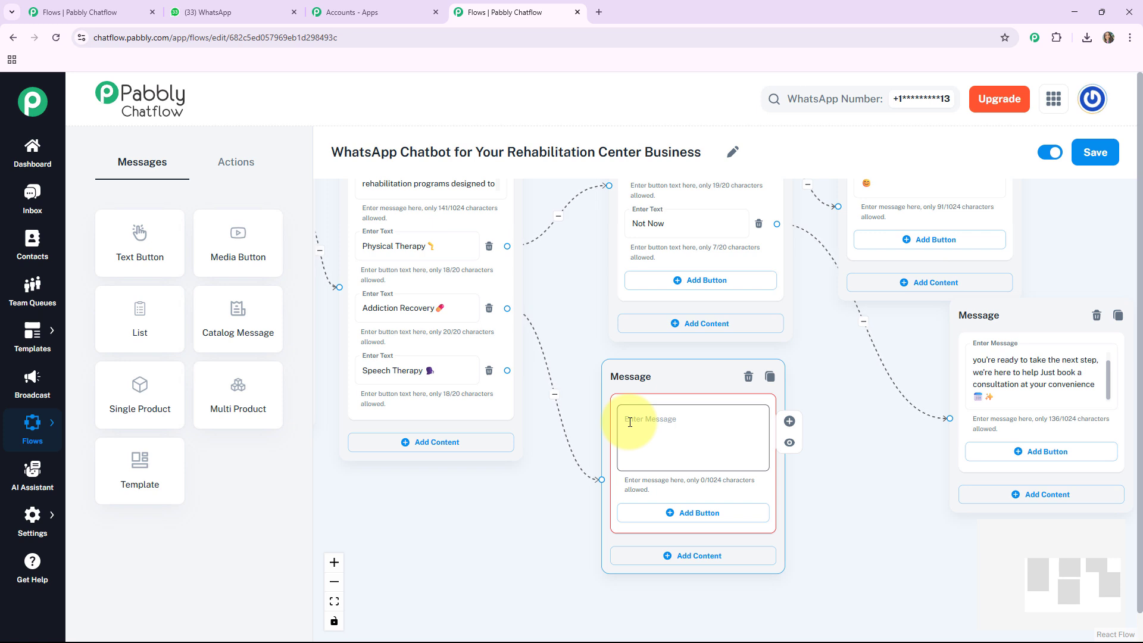
{"action": "left_click", "coordinate": [630, 422]}
{"action": "key", "text": "ctrl+v"}
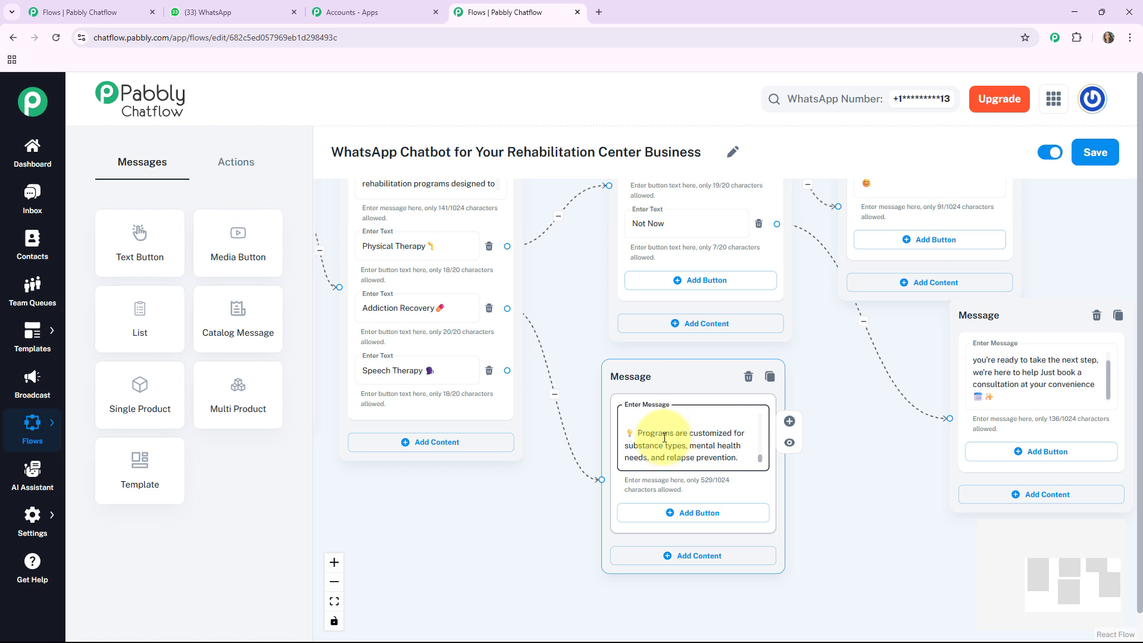
{"action": "left_click", "coordinate": [366, 307]}
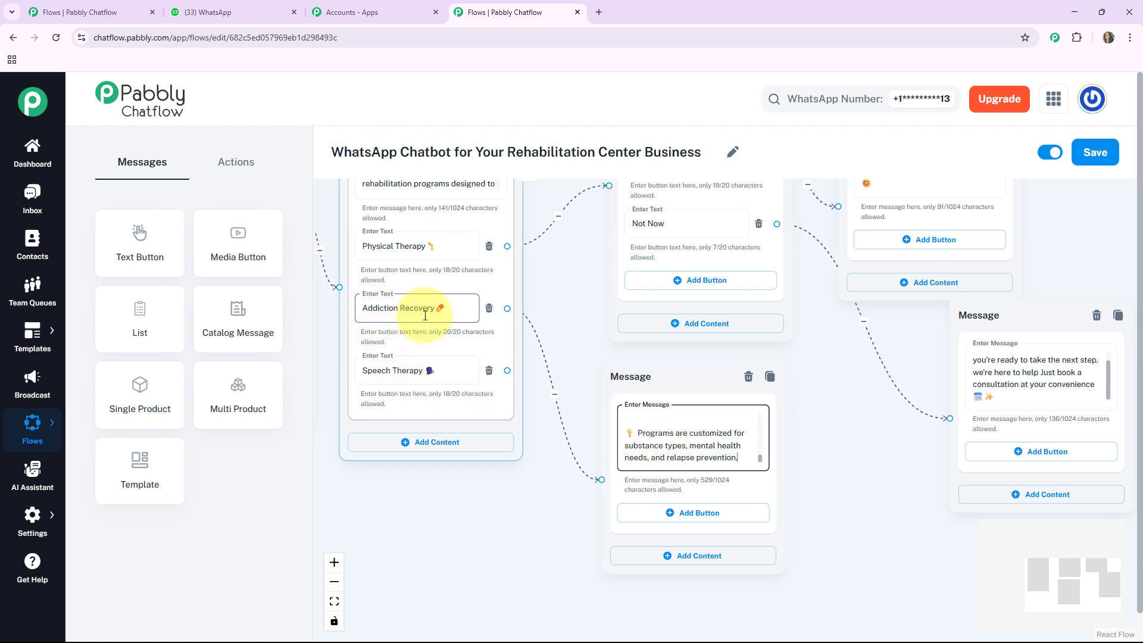
Step: Add a "Book Consultation" button with a calendar emoji to the addiction recovery message
{"action": "left_click_drag", "start_coordinate": [842, 502], "coordinate": [772, 469]}
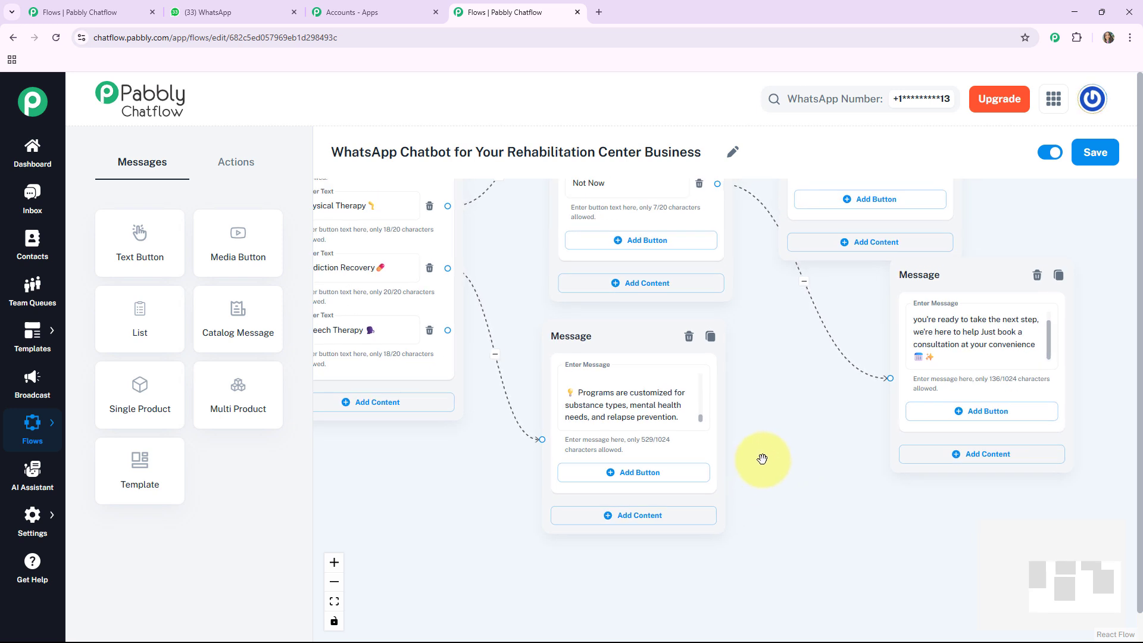
{"action": "left_click", "coordinate": [632, 476]}
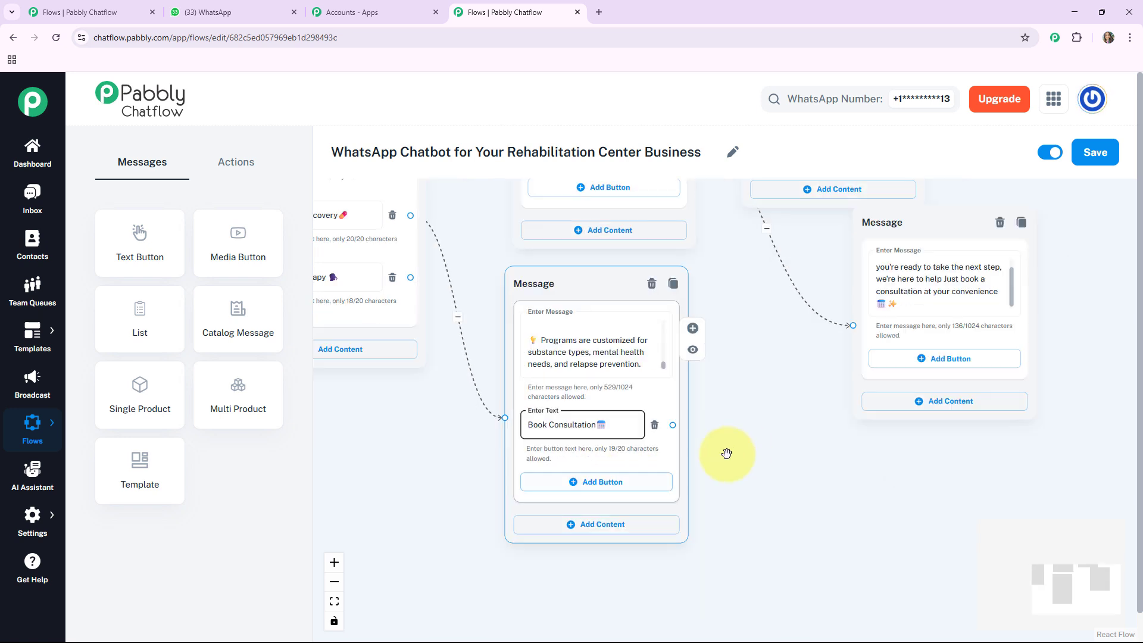
{"action": "left_click_drag", "start_coordinate": [743, 452], "coordinate": [802, 490]}
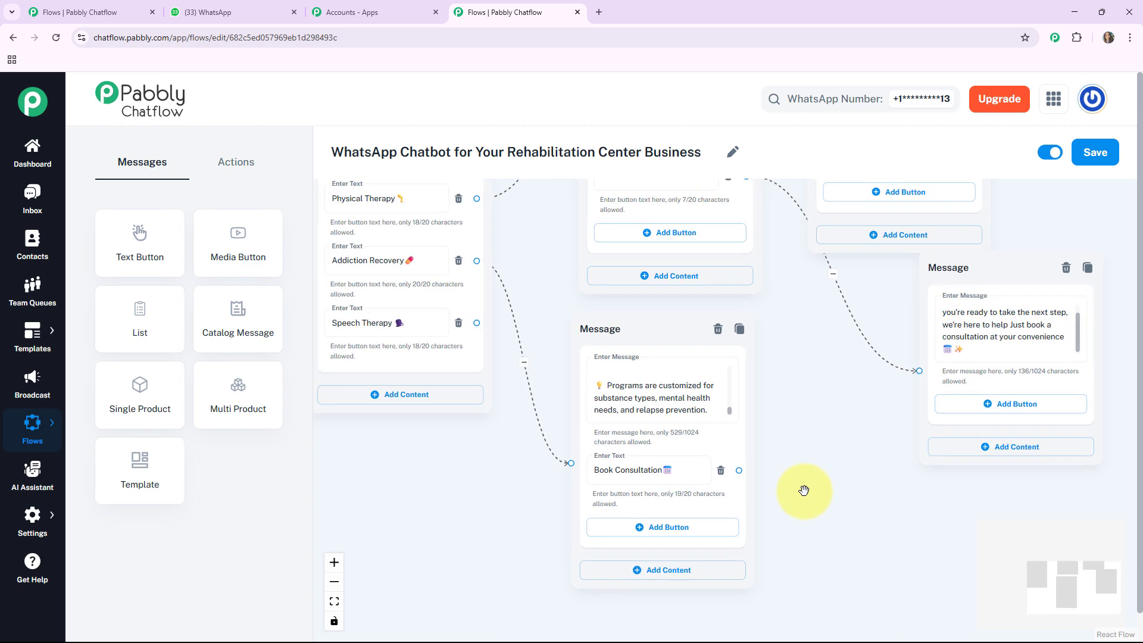
Step: Add a "Not Now" button below the Book Consultation button in the addiction recovery message
{"action": "left_click", "coordinate": [653, 528]}
{"action": "type", "text": "Not Now"}
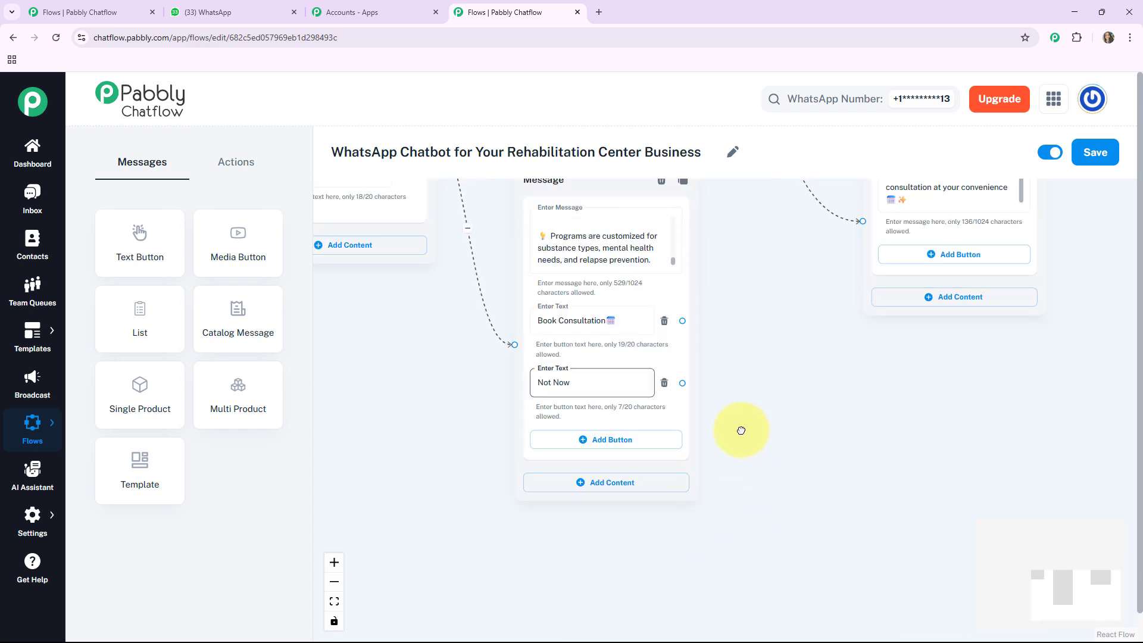
{"action": "left_click_drag", "start_coordinate": [742, 430], "coordinate": [667, 553]}
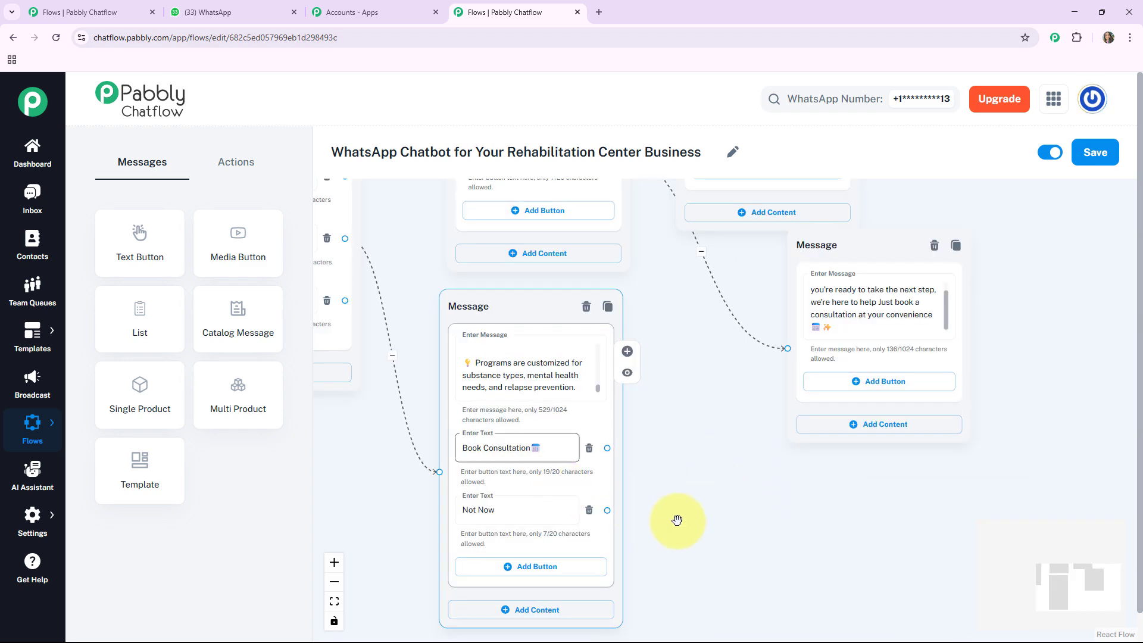
{"action": "left_click", "coordinate": [503, 452]}
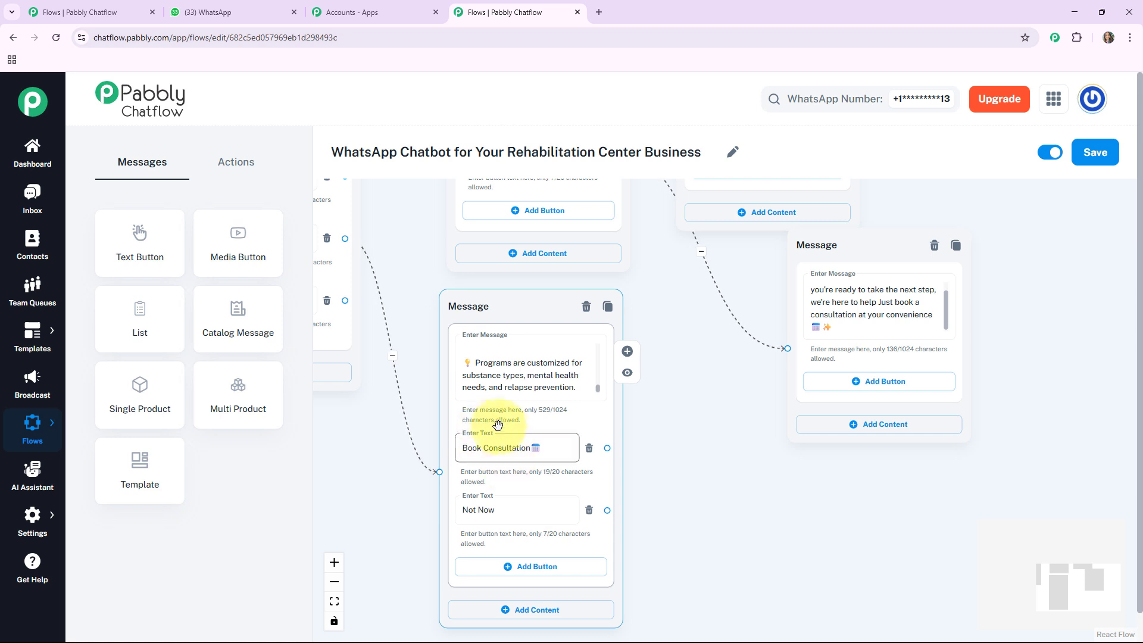
{"action": "left_click_drag", "start_coordinate": [420, 393], "coordinate": [540, 459]}
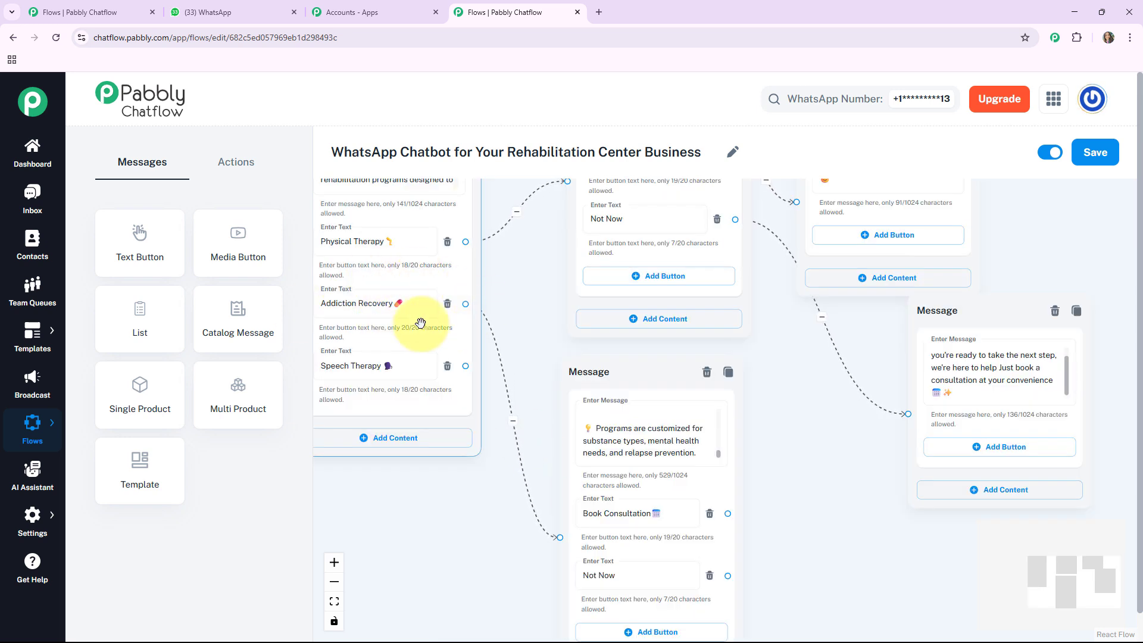
{"action": "left_click", "coordinate": [504, 370]}
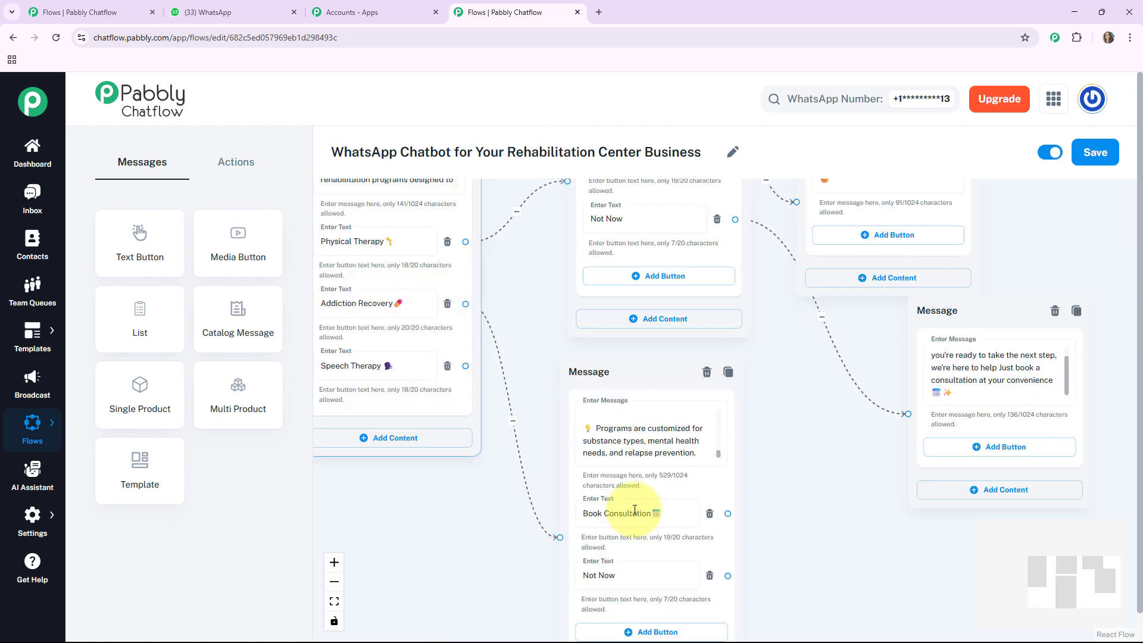
Step: Reposition the booking thank-you message and the Not Now reply message beside the addiction recovery message so they do not overlap
{"action": "left_click_drag", "start_coordinate": [796, 511], "coordinate": [683, 493]}
{"action": "left_click_drag", "start_coordinate": [737, 192], "coordinate": [774, 316]}
{"action": "left_click_drag", "start_coordinate": [689, 370], "coordinate": [698, 417]}
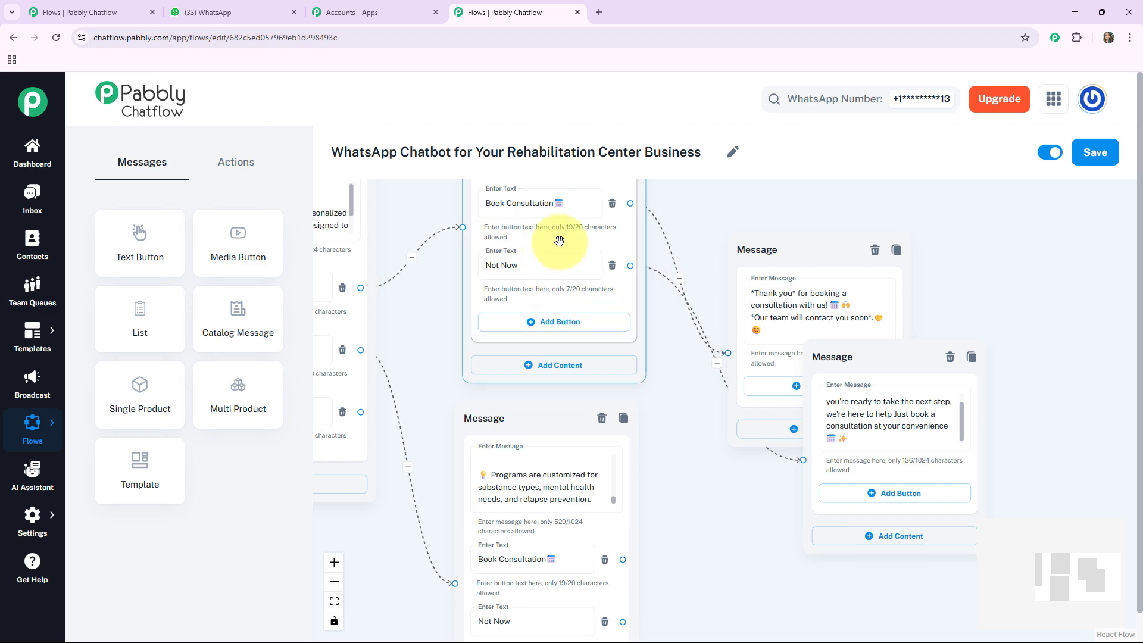
{"action": "left_click_drag", "start_coordinate": [723, 478], "coordinate": [718, 438]}
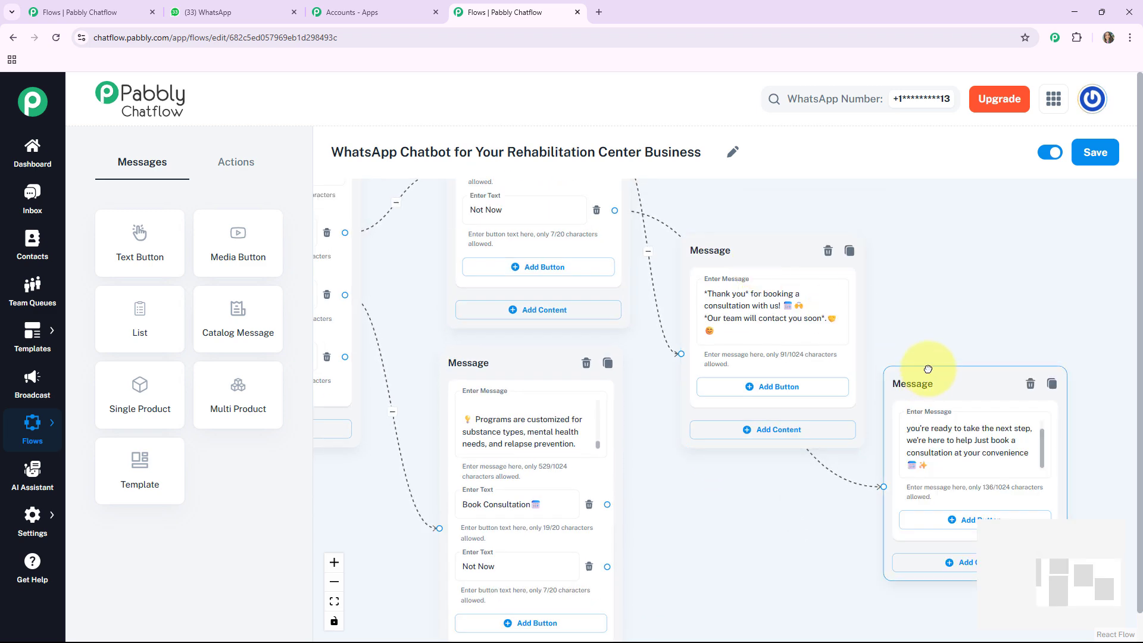
{"action": "left_click_drag", "start_coordinate": [929, 372], "coordinate": [947, 319]}
{"action": "left_click_drag", "start_coordinate": [766, 546], "coordinate": [756, 513]}
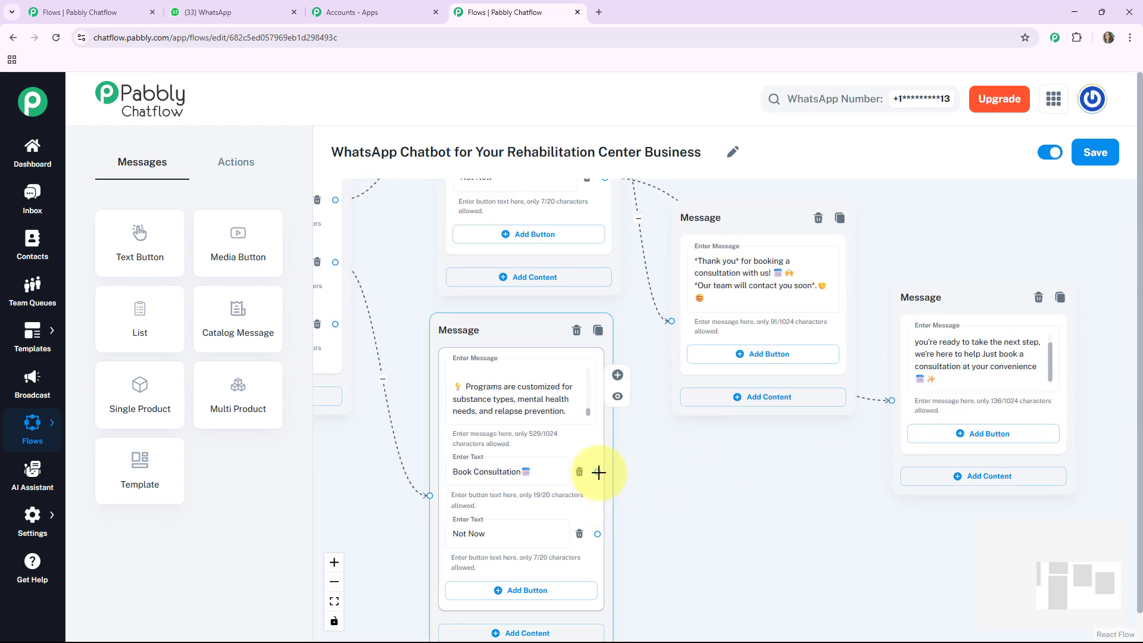
Step: Connect the addiction recovery message's Book Consultation button to the thank-you message and its Not Now button to the "ready to take the next step" message
{"action": "left_click_drag", "start_coordinate": [598, 472], "coordinate": [643, 376]}
{"action": "left_click_drag", "start_coordinate": [660, 337], "coordinate": [671, 322]}
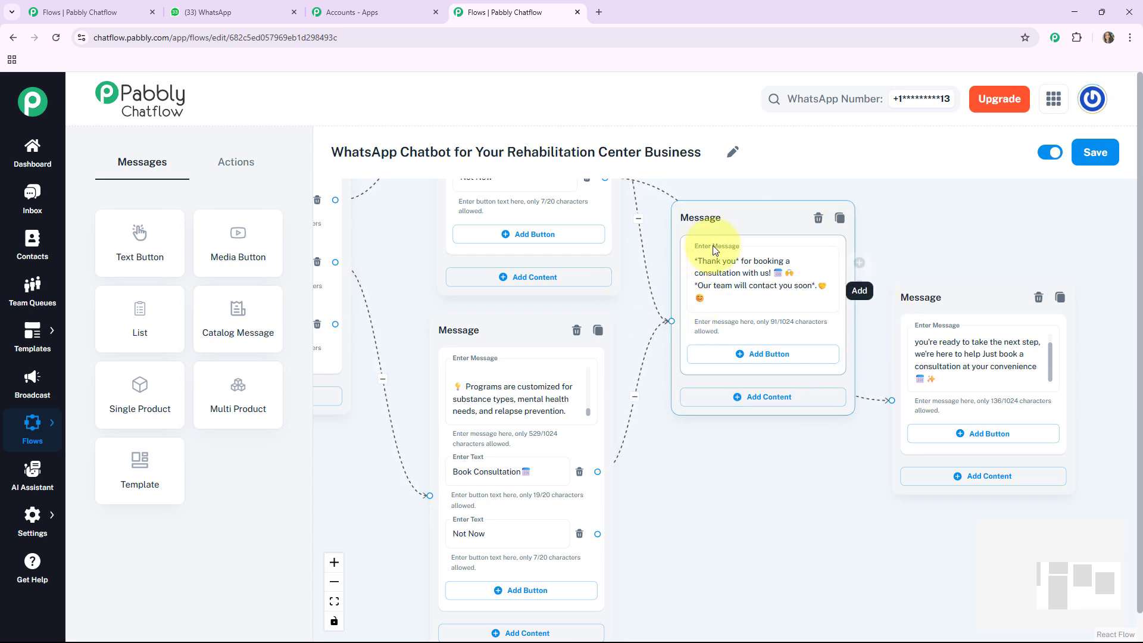
{"action": "left_click_drag", "start_coordinate": [646, 421], "coordinate": [816, 484]}
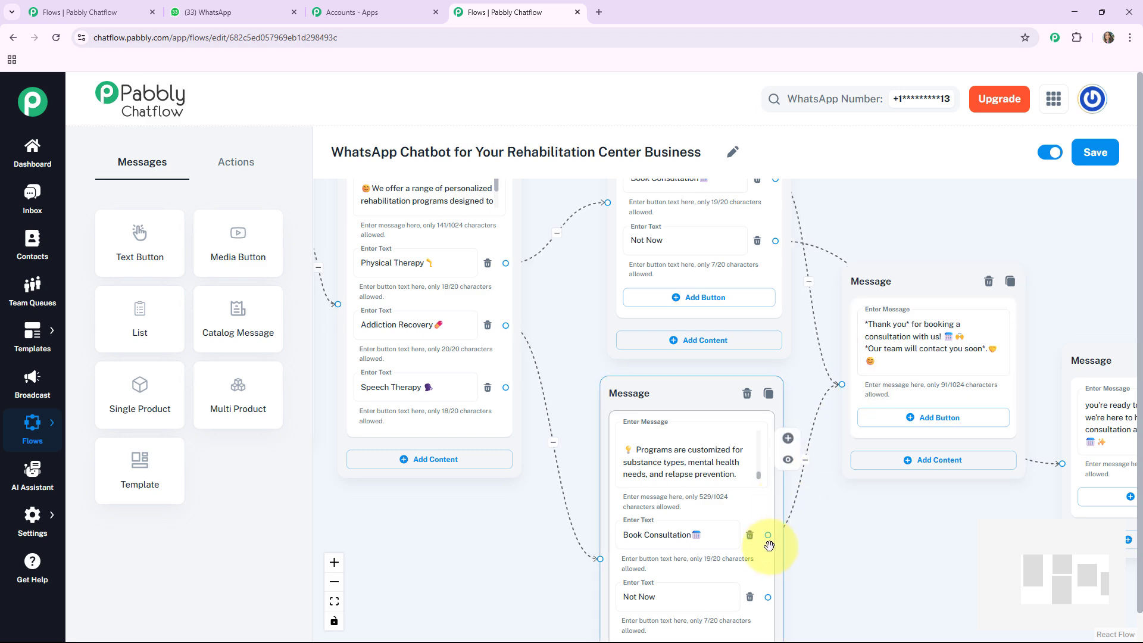
{"action": "left_click_drag", "start_coordinate": [915, 571], "coordinate": [786, 468]}
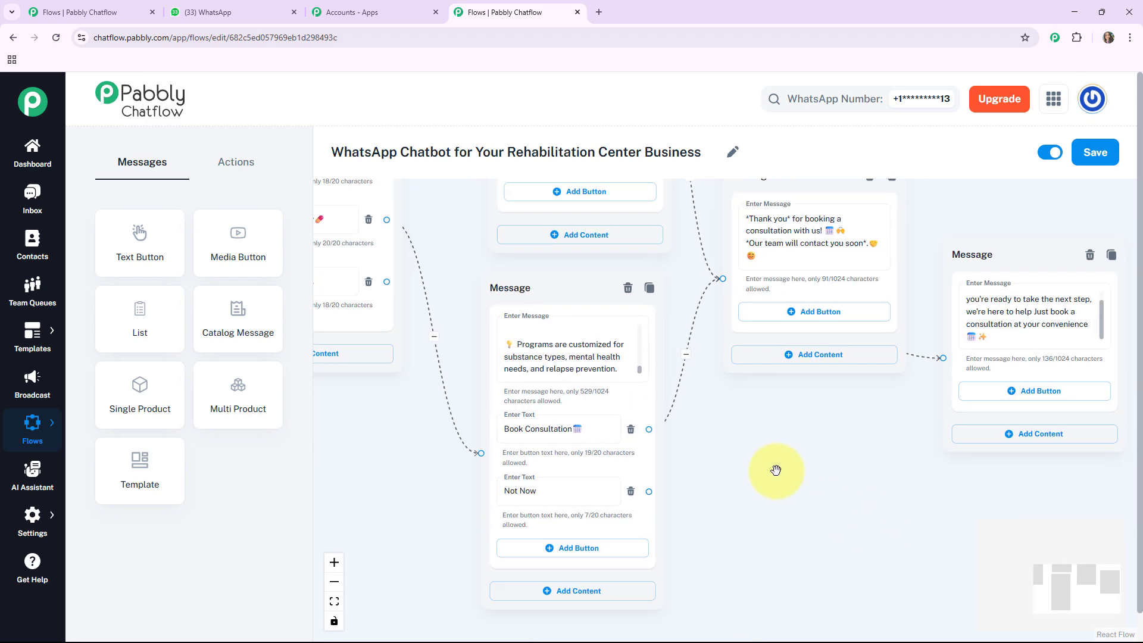
{"action": "left_click_drag", "start_coordinate": [649, 491], "coordinate": [944, 358]}
{"action": "scroll", "coordinate": [838, 506], "scroll_direction": "down", "scroll_amount": 2}
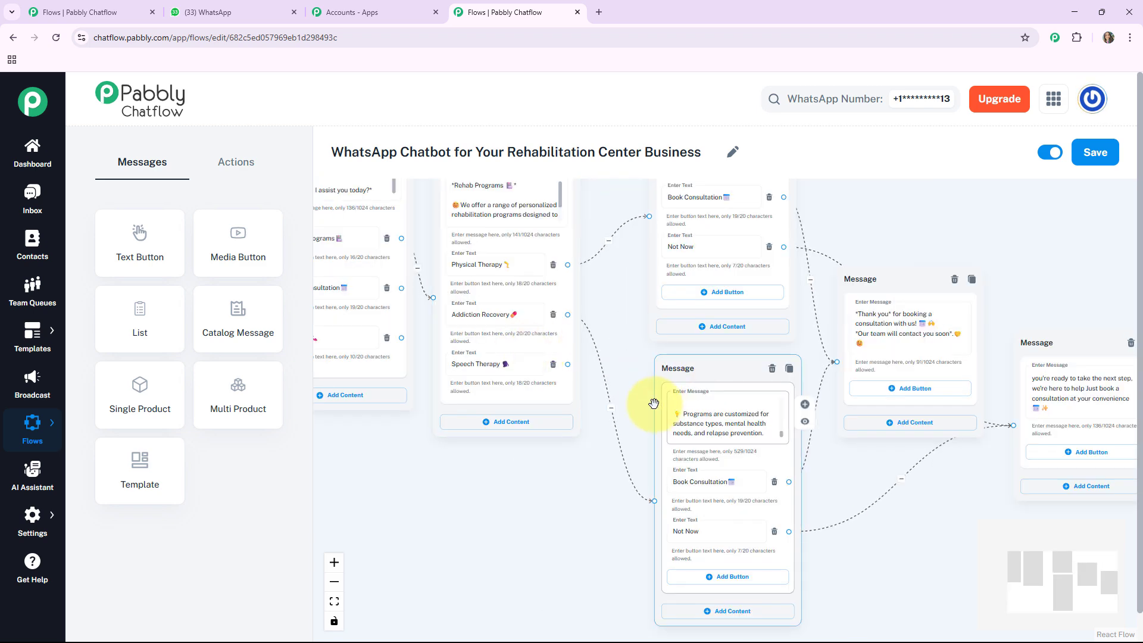
Step: Create a Text + Button message node connected from the Speech Therapy button, placed below the Rehab Programs message
{"action": "left_click", "coordinate": [490, 365]}
{"action": "scroll", "coordinate": [490, 365], "scroll_direction": "up", "scroll_amount": 2}
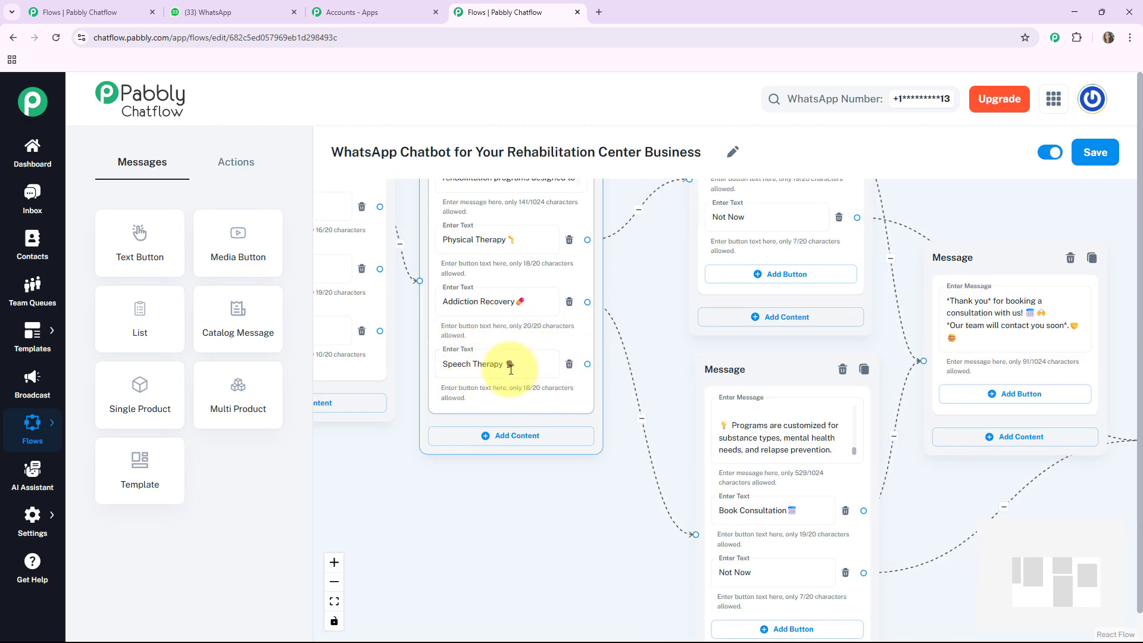
{"action": "scroll", "coordinate": [597, 462], "scroll_direction": "down", "scroll_amount": 3}
{"action": "left_click_drag", "start_coordinate": [559, 439], "coordinate": [542, 440]}
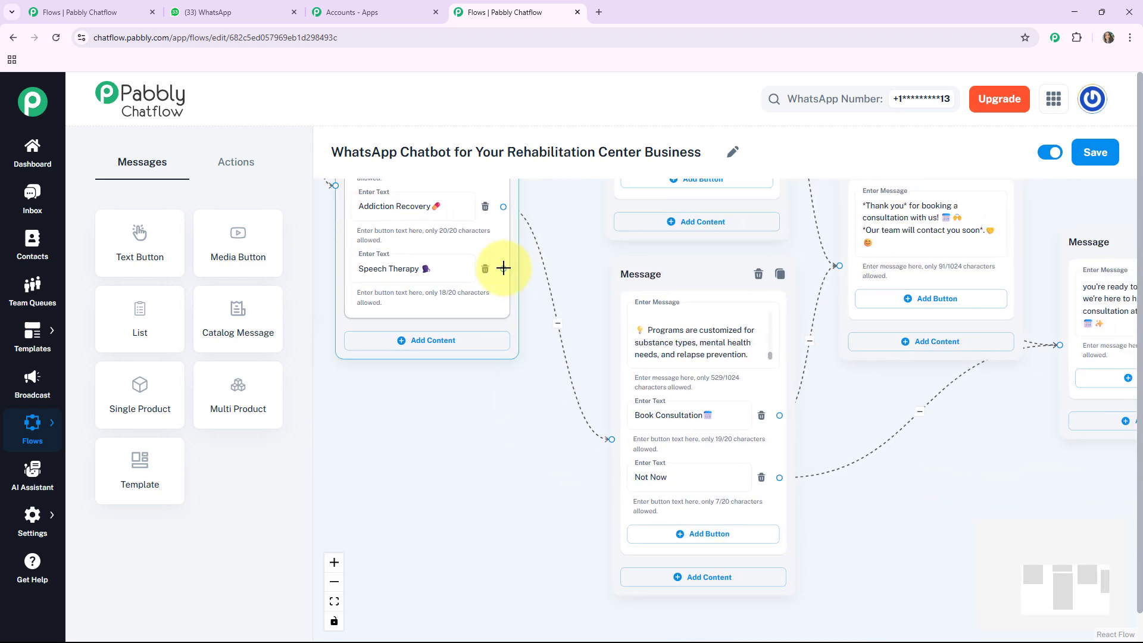
{"action": "left_click_drag", "start_coordinate": [503, 269], "coordinate": [466, 421]}
{"action": "left_click", "coordinate": [372, 476]}
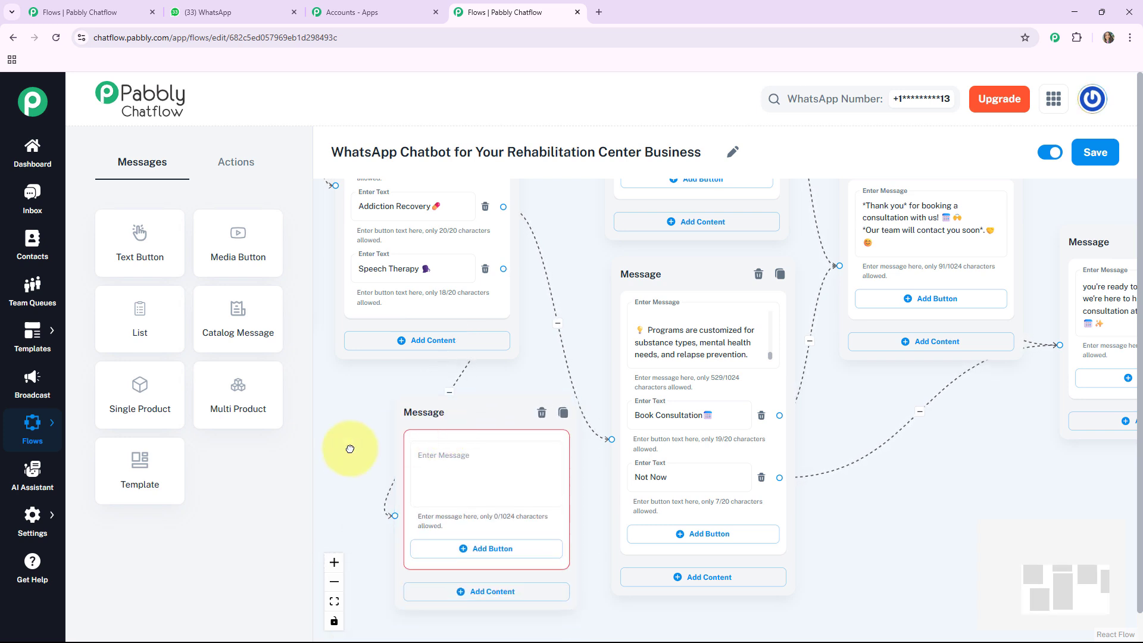
Step: Paste the speech therapy text into the new message and add "Book Consultation" with a calendar emoji and "Not Now" buttons
{"action": "left_click_drag", "start_coordinate": [350, 449], "coordinate": [427, 375]}
{"action": "left_click", "coordinate": [524, 387]}
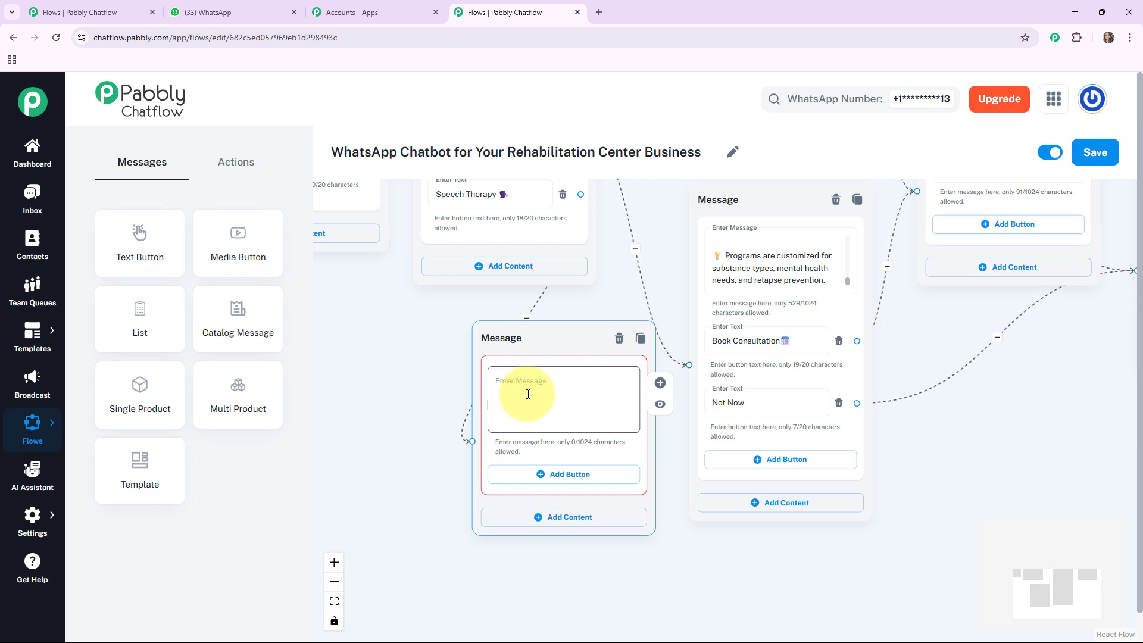
{"action": "key", "text": "ctrl+v"}
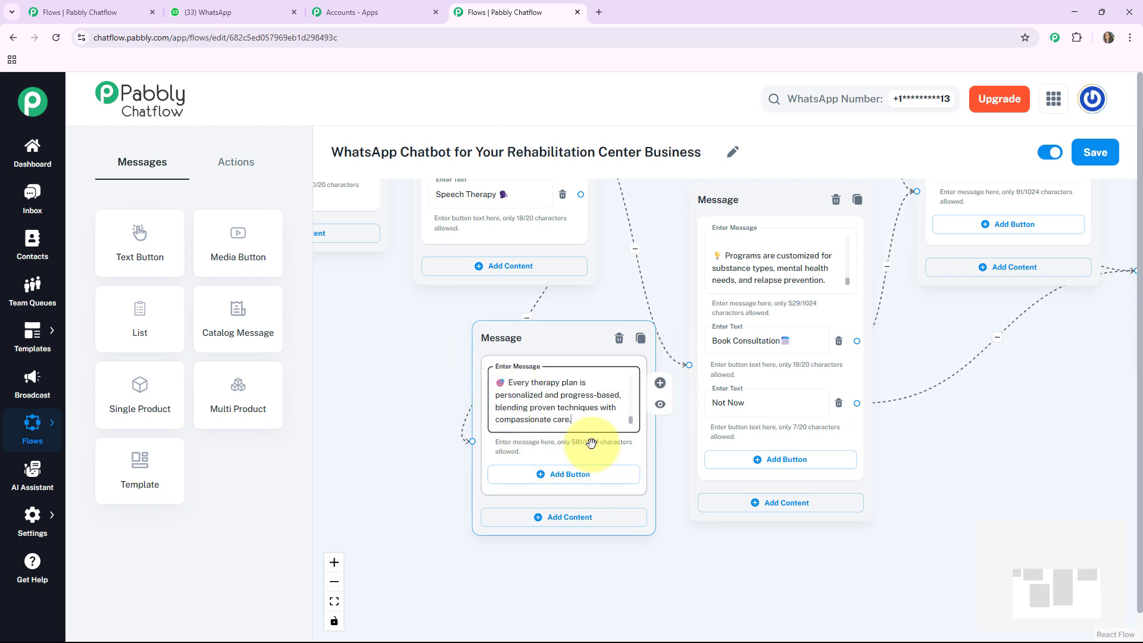
{"action": "left_click", "coordinate": [564, 477]}
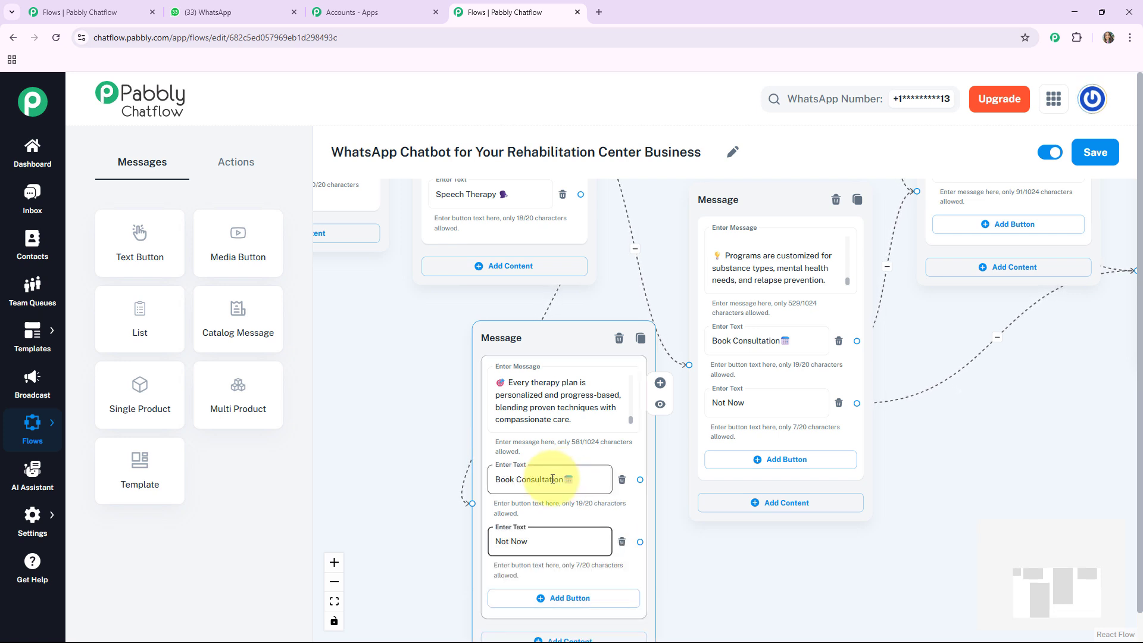
{"action": "left_click_drag", "start_coordinate": [696, 555], "coordinate": [634, 544]}
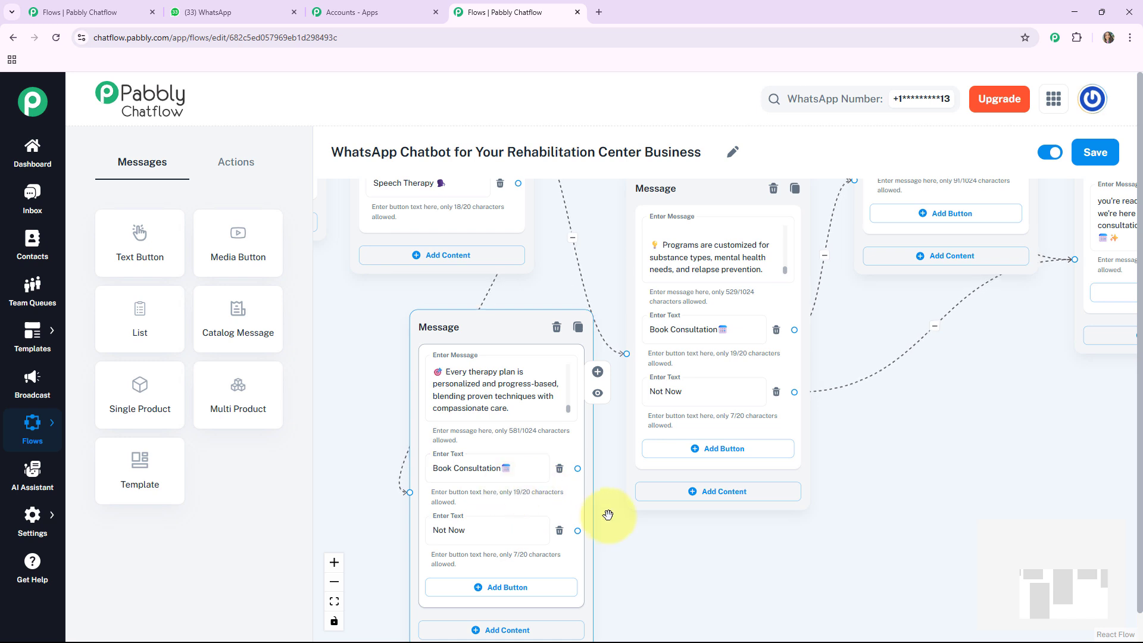
Step: Link the speech therapy message's Book Consultation button to the existing thank-you message and its Not Now button to the existing Not Now reply
{"action": "left_click_drag", "start_coordinate": [587, 473], "coordinate": [855, 286]}
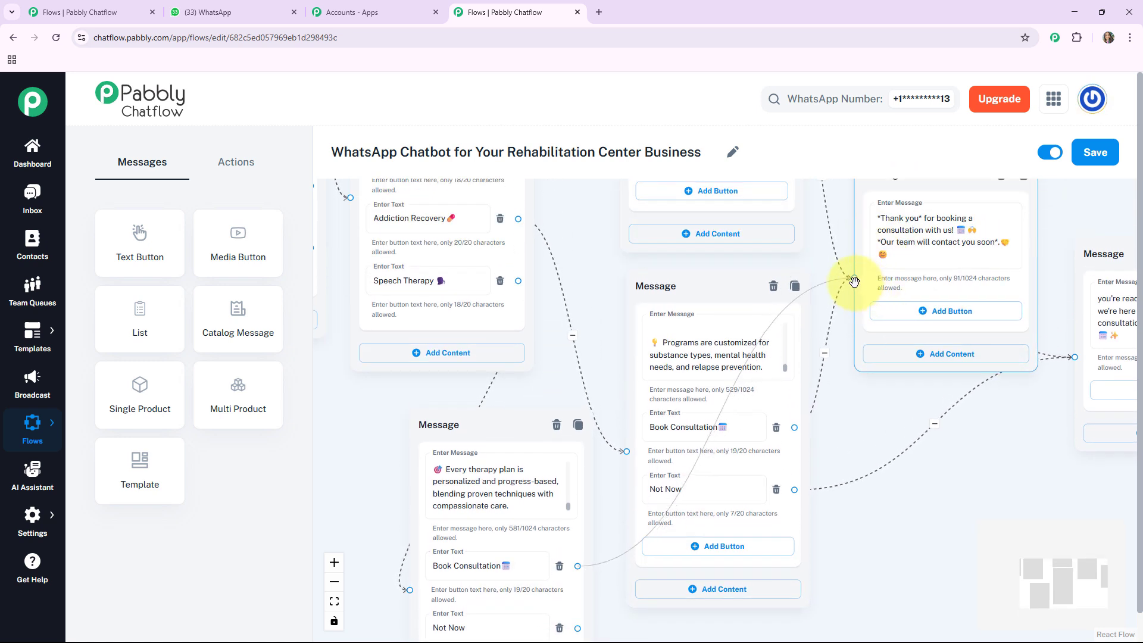
{"action": "left_click_drag", "start_coordinate": [831, 436], "coordinate": [787, 379]}
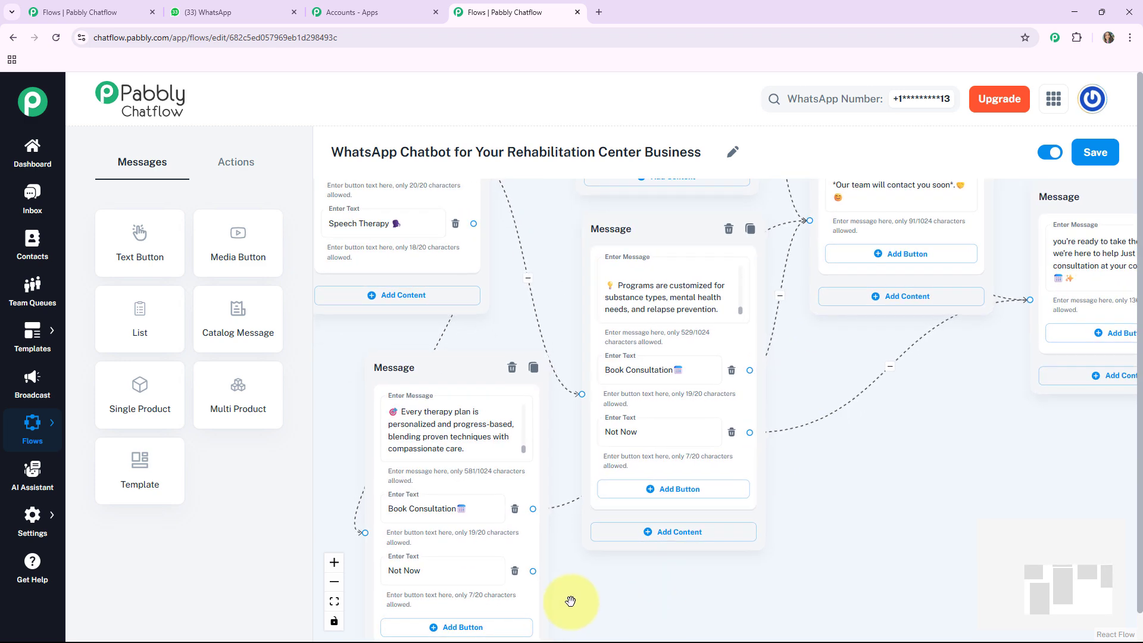
{"action": "left_click_drag", "start_coordinate": [532, 571], "coordinate": [1027, 301]}
Step: Create a Text + Button message connected from the welcome message's Book Consultation button, containing the "*Thank you* for booking a consultation with us!" text
{"action": "scroll", "coordinate": [950, 474], "scroll_direction": "down", "scroll_amount": 2}
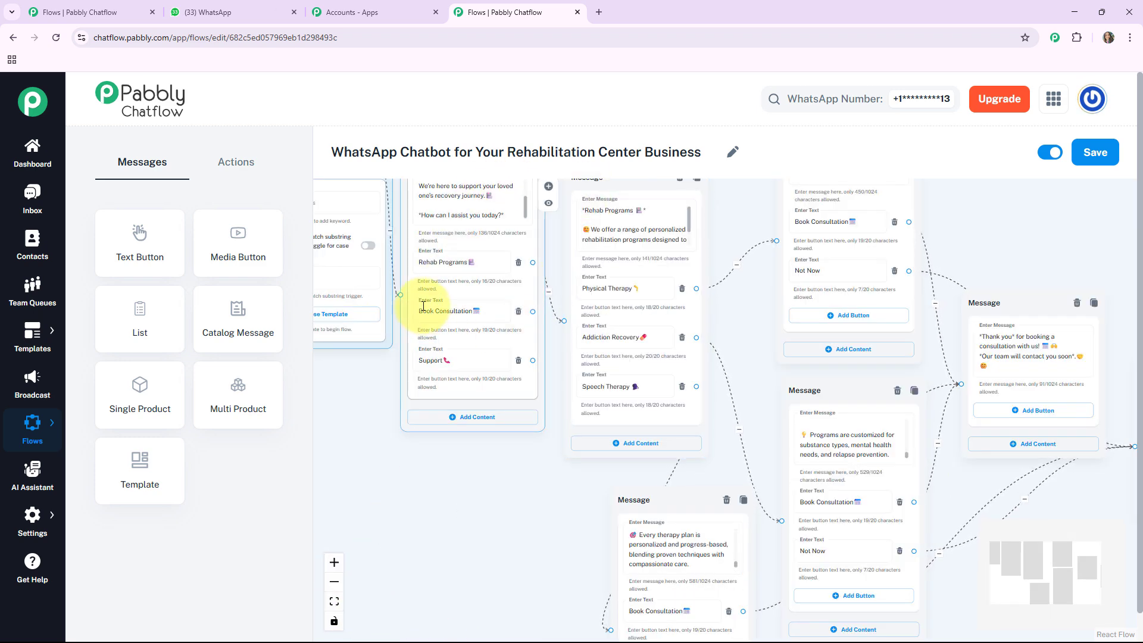
{"action": "scroll", "coordinate": [477, 323], "scroll_direction": "up", "scroll_amount": 1}
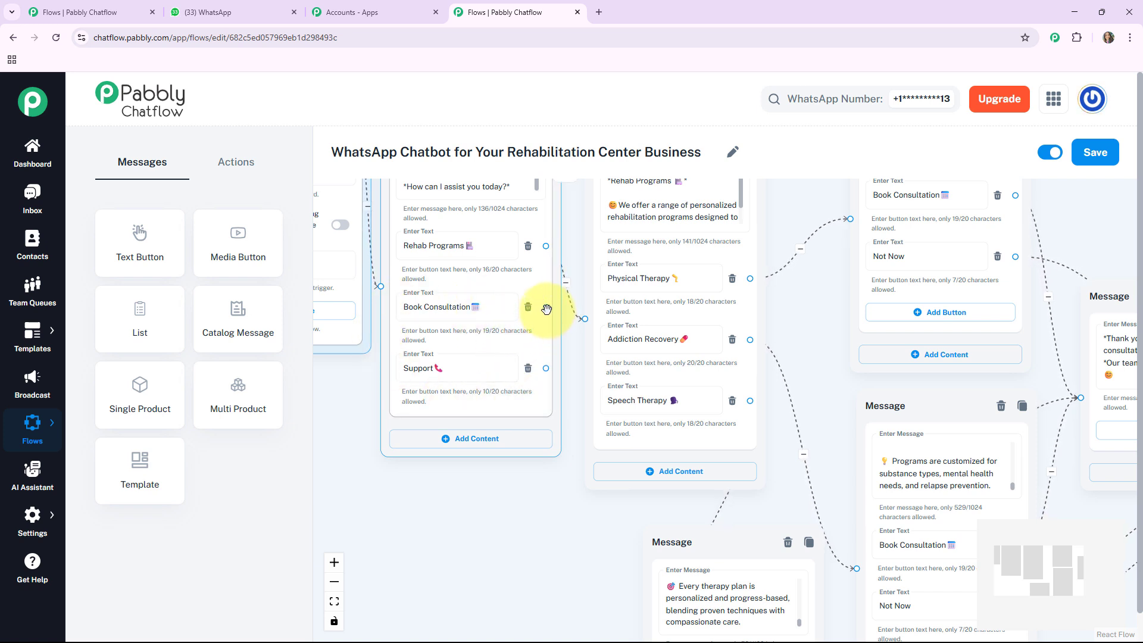
{"action": "left_click_drag", "start_coordinate": [548, 307], "coordinate": [566, 315]}
{"action": "left_click_drag", "start_coordinate": [557, 362], "coordinate": [412, 516]}
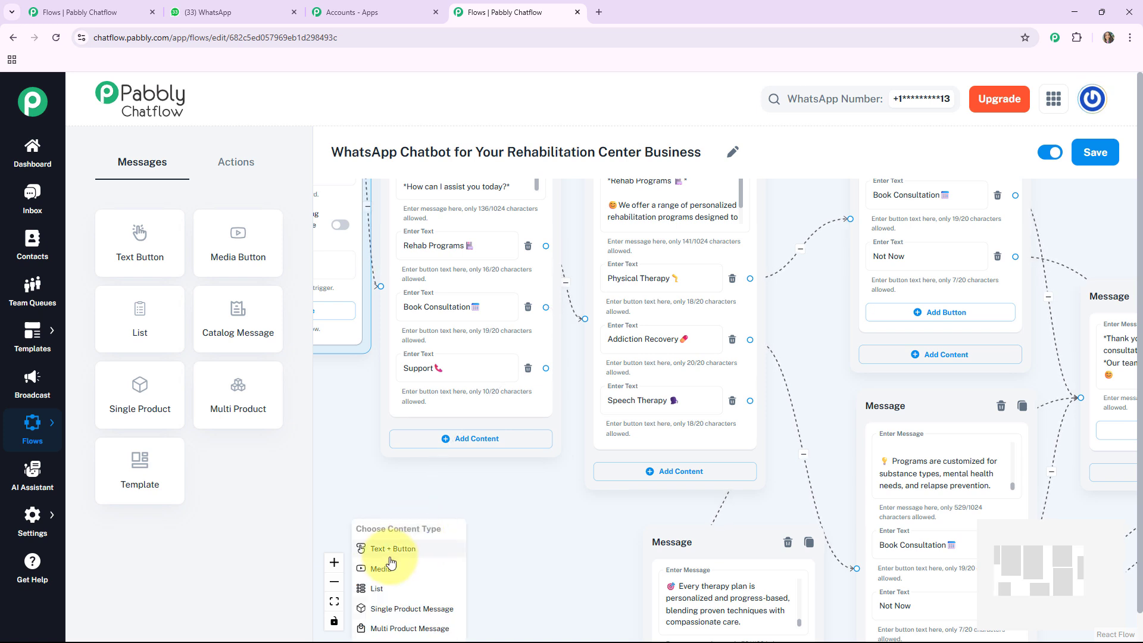
{"action": "left_click", "coordinate": [391, 549]}
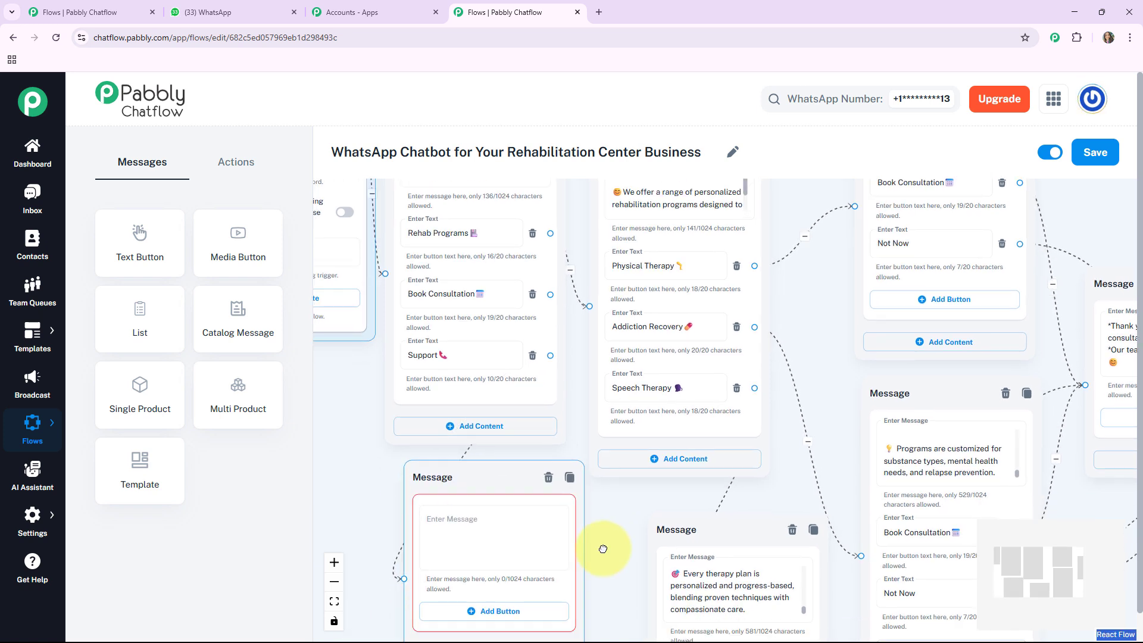
{"action": "left_click", "coordinate": [463, 524]}
{"action": "type", "text": "*Thank you* for booking a consultation with us! 📅 🙌 *Our team will contact you soon*.🤝 😊"}
Step: Create a Text + Button message connected from the Support button below Flow Start and paste the support text ending "we're always just a message away."
{"action": "left_click_drag", "start_coordinate": [369, 473], "coordinate": [493, 513]}
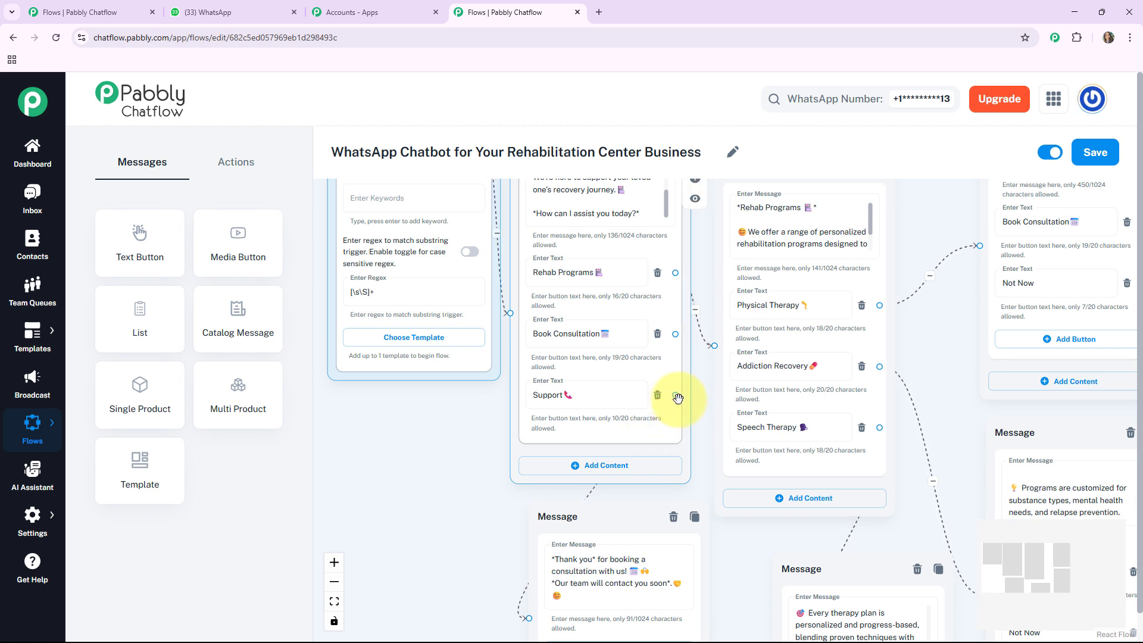
{"action": "left_click_drag", "start_coordinate": [682, 395], "coordinate": [400, 427]}
{"action": "left_click", "coordinate": [360, 474]}
{"action": "left_click_drag", "start_coordinate": [508, 620], "coordinate": [576, 605]}
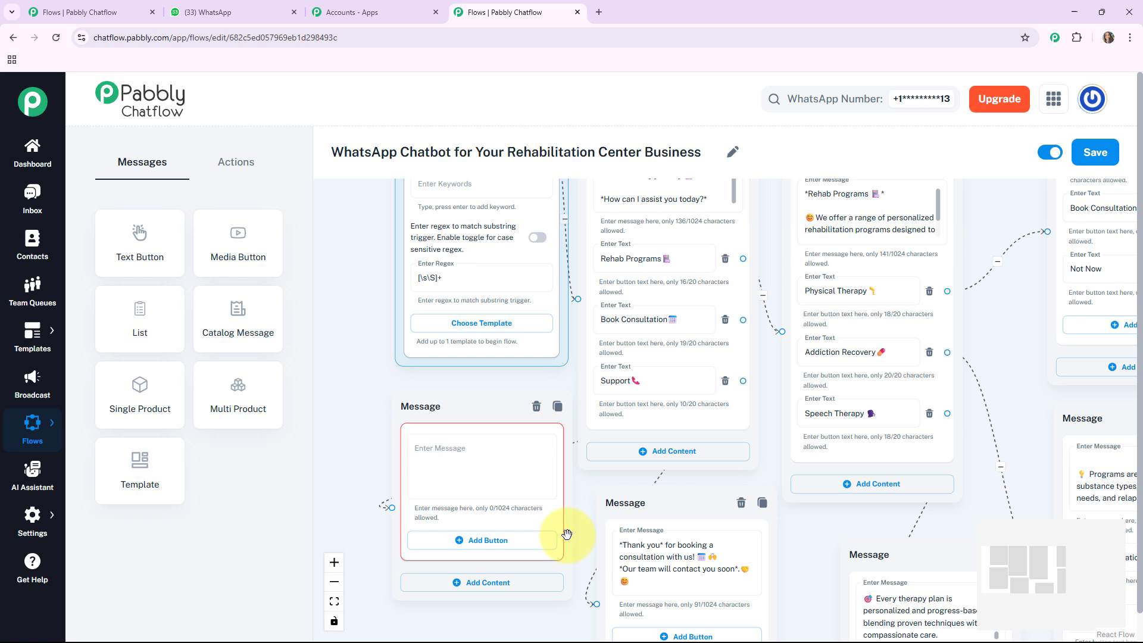
{"action": "left_click", "coordinate": [463, 470]}
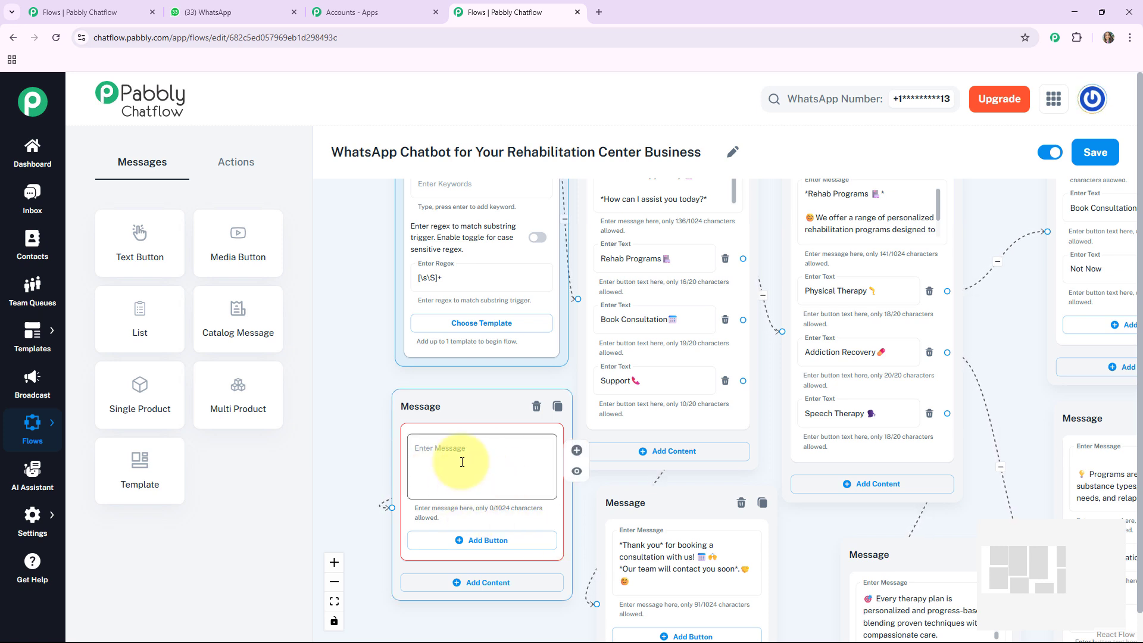
{"action": "key", "text": "ctrl+v"}
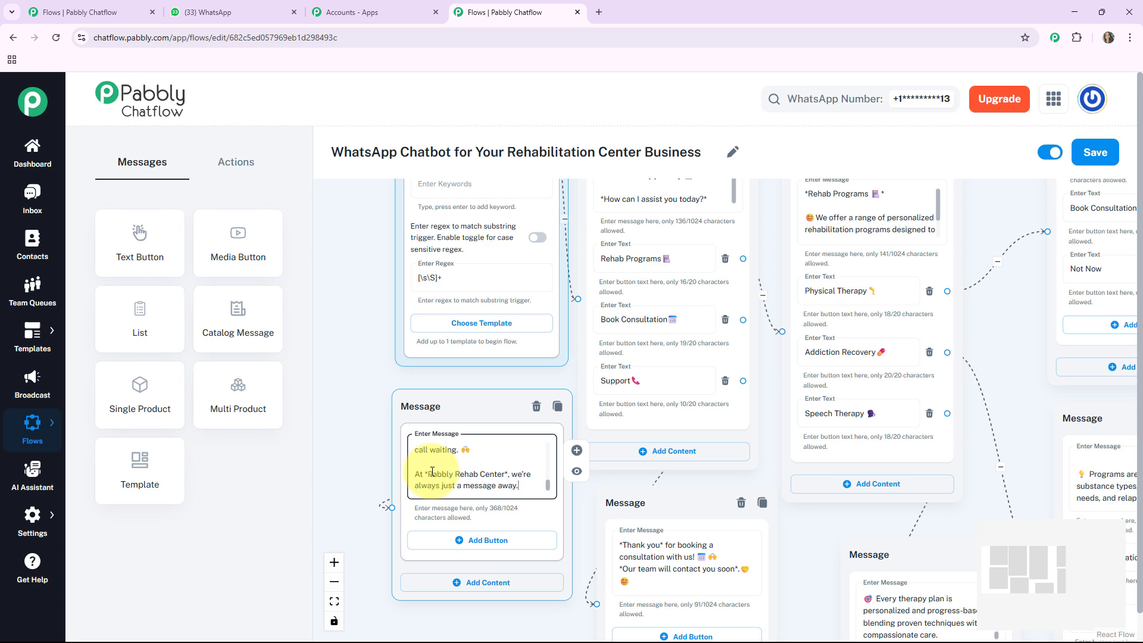
Step: Shift the Flow Start node slightly away from the welcome message and save the flow
{"action": "left_click", "coordinate": [336, 605]}
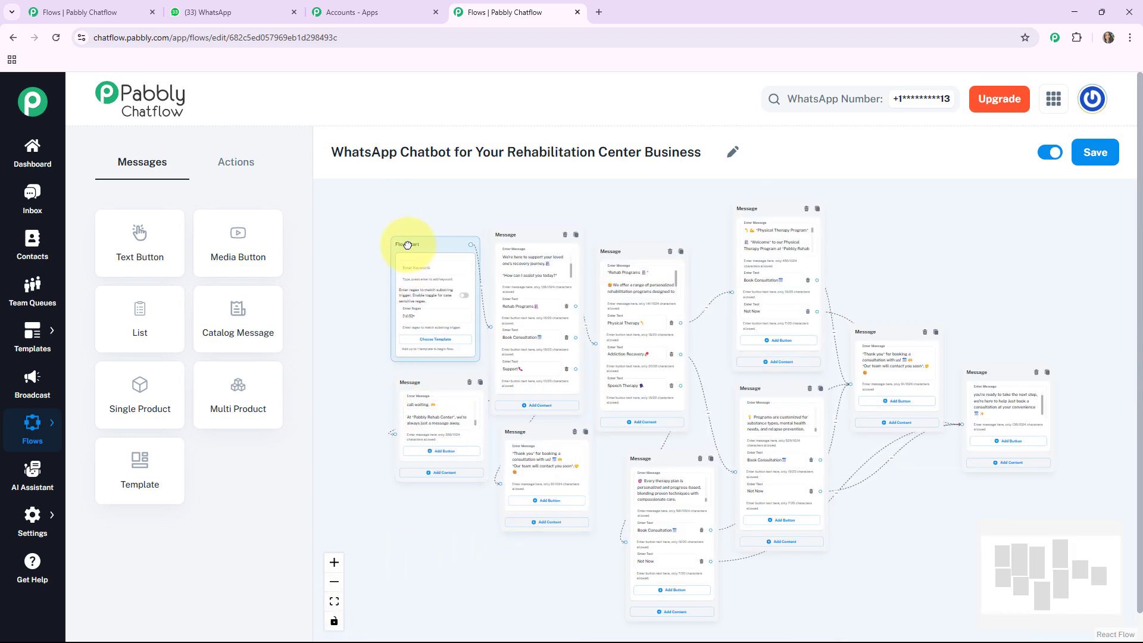
{"action": "left_click_drag", "start_coordinate": [403, 242], "coordinate": [375, 245]}
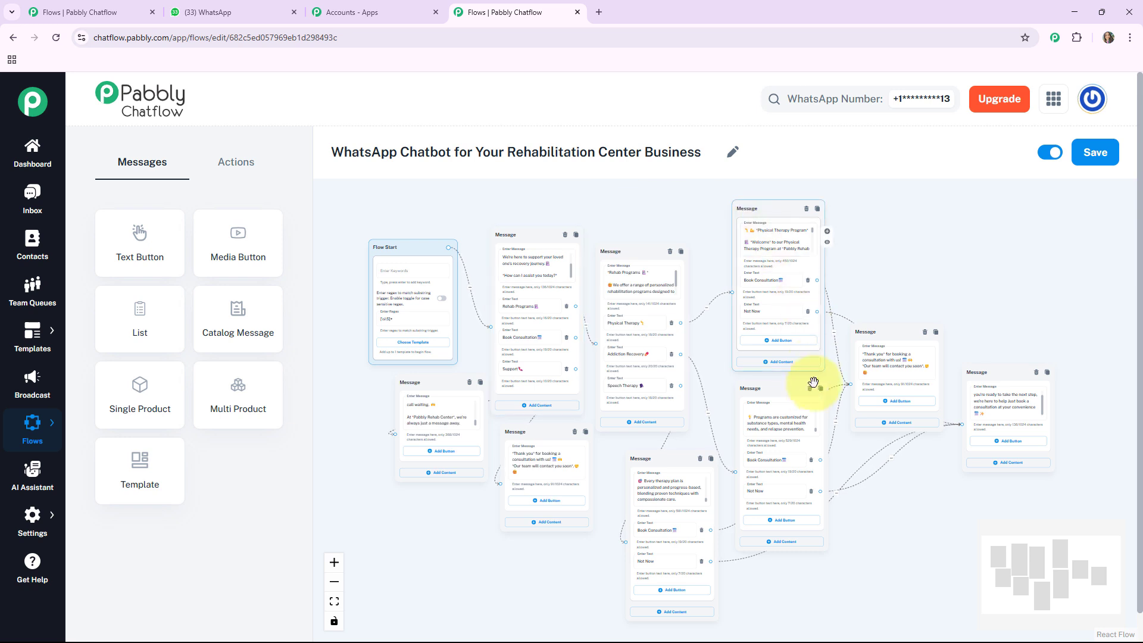
{"action": "left_click", "coordinate": [1097, 156]}
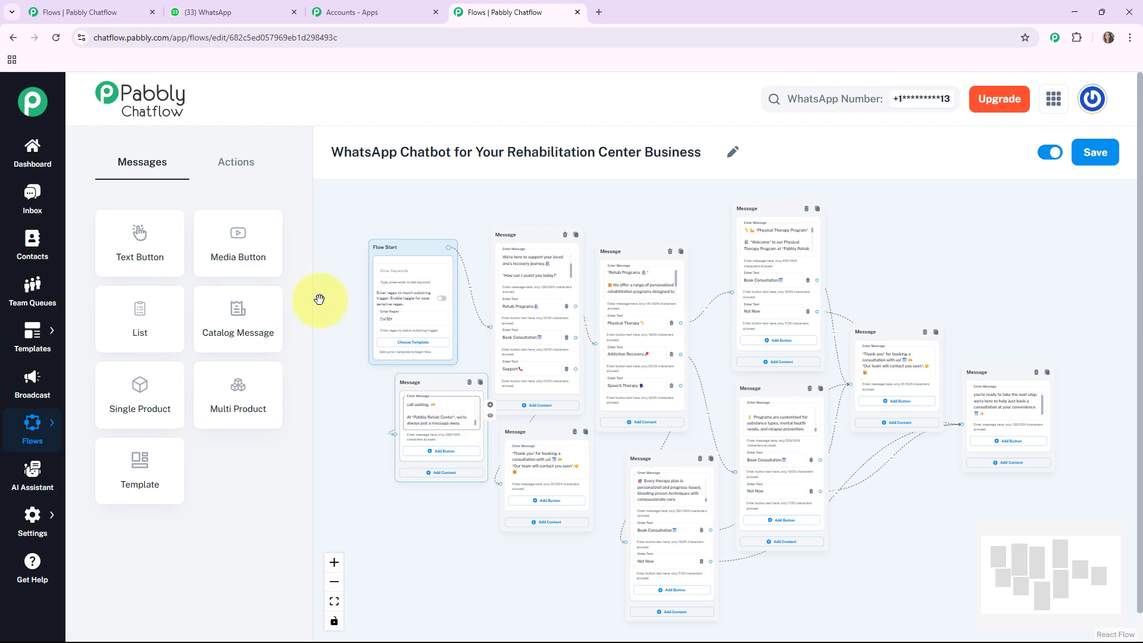
Step: Check the Rehabilitation Center chat in WhatsApp, return to the Pabbly Chatflow editor, and examine the welcome message's text and buttons
{"action": "left_click", "coordinate": [221, 10]}
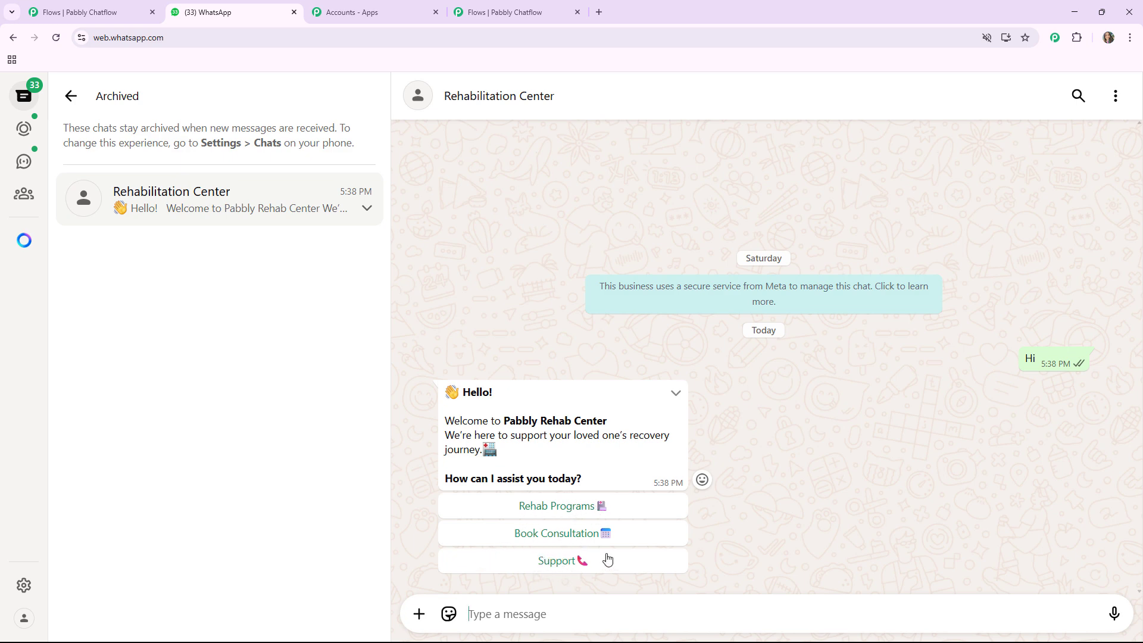
{"action": "left_click", "coordinate": [533, 5]}
{"action": "scroll", "coordinate": [519, 357], "scroll_direction": "up", "scroll_amount": 5}
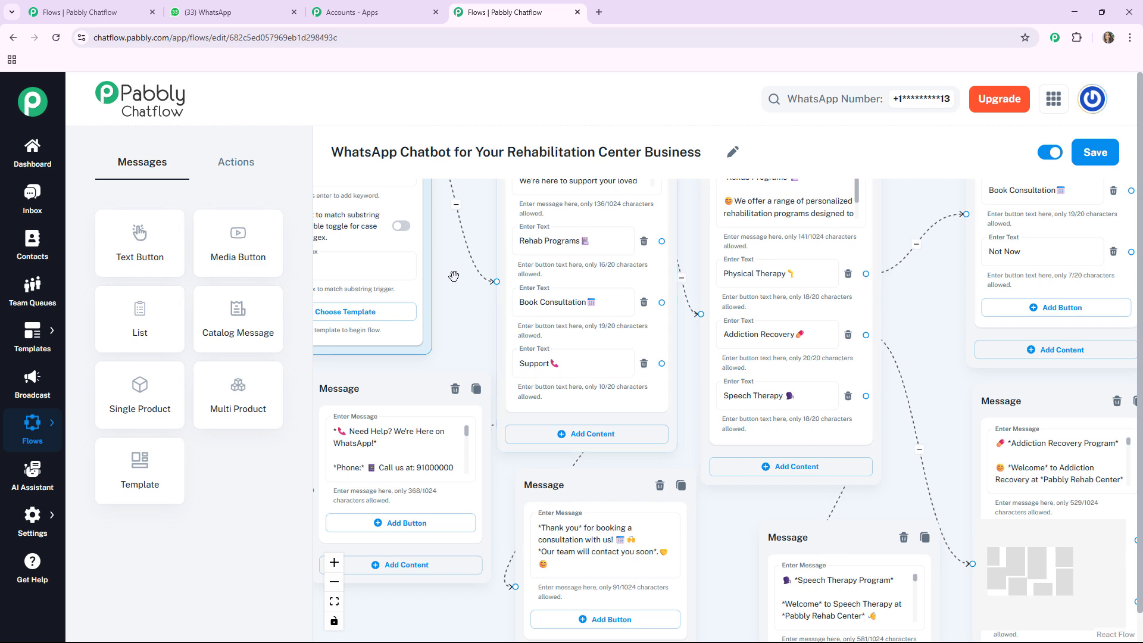
{"action": "left_click_drag", "start_coordinate": [454, 276], "coordinate": [443, 355]}
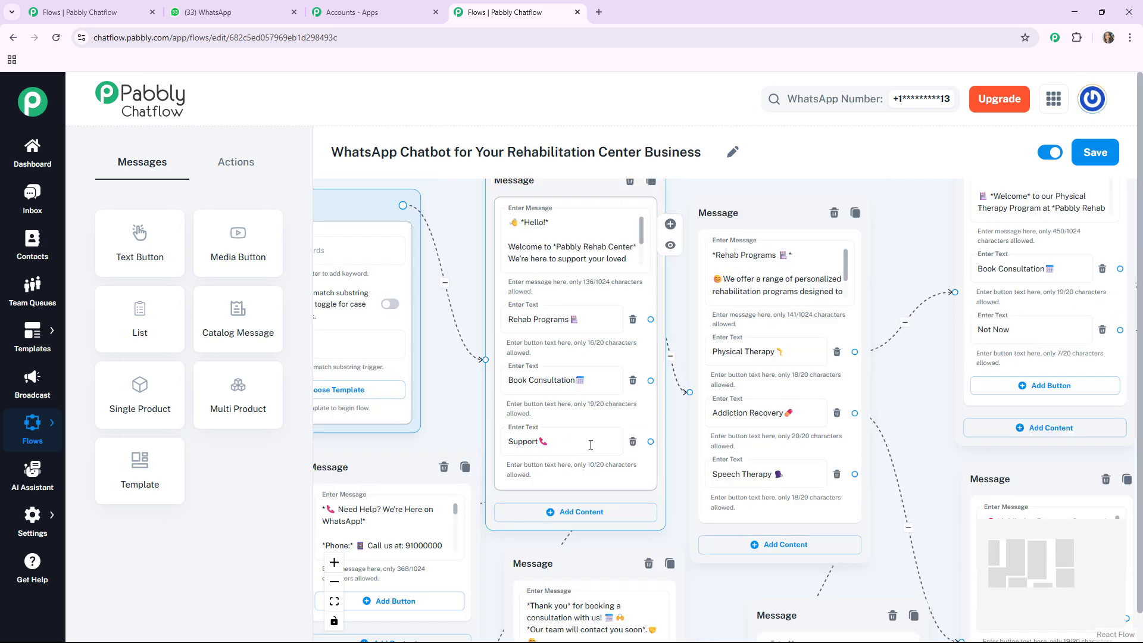
Step: Switch to WhatsApp, choose Rehab Programs in the Rehabilitation Center chat, and compare the reply's options with the flow in Pabbly Chatflow
{"action": "key", "text": "ctrl+2"}
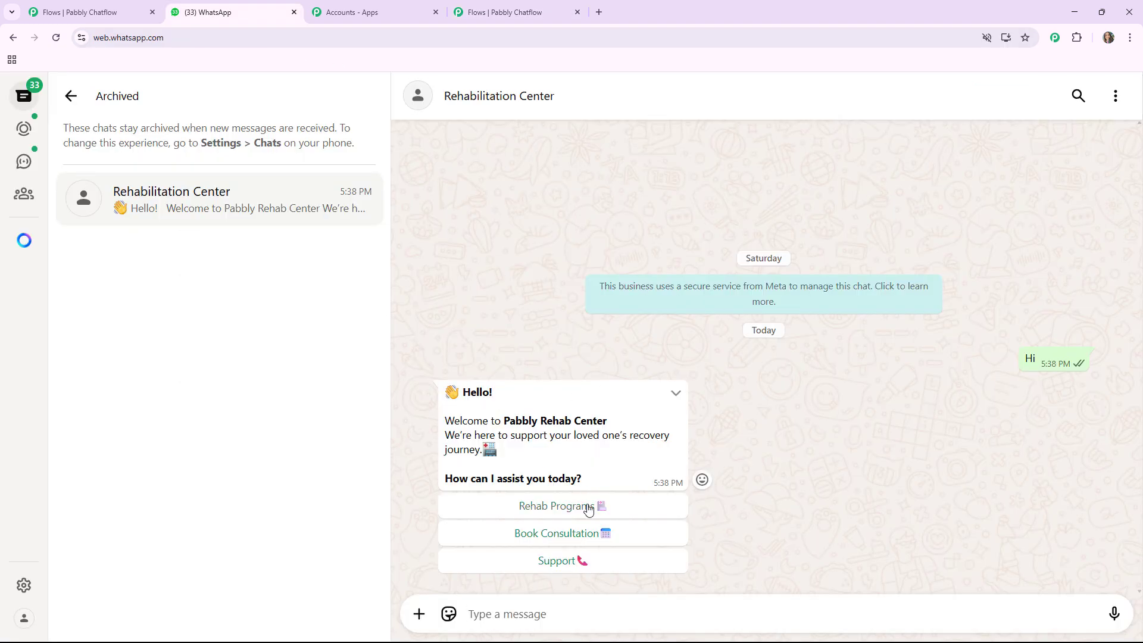
{"action": "left_click", "coordinate": [589, 507]}
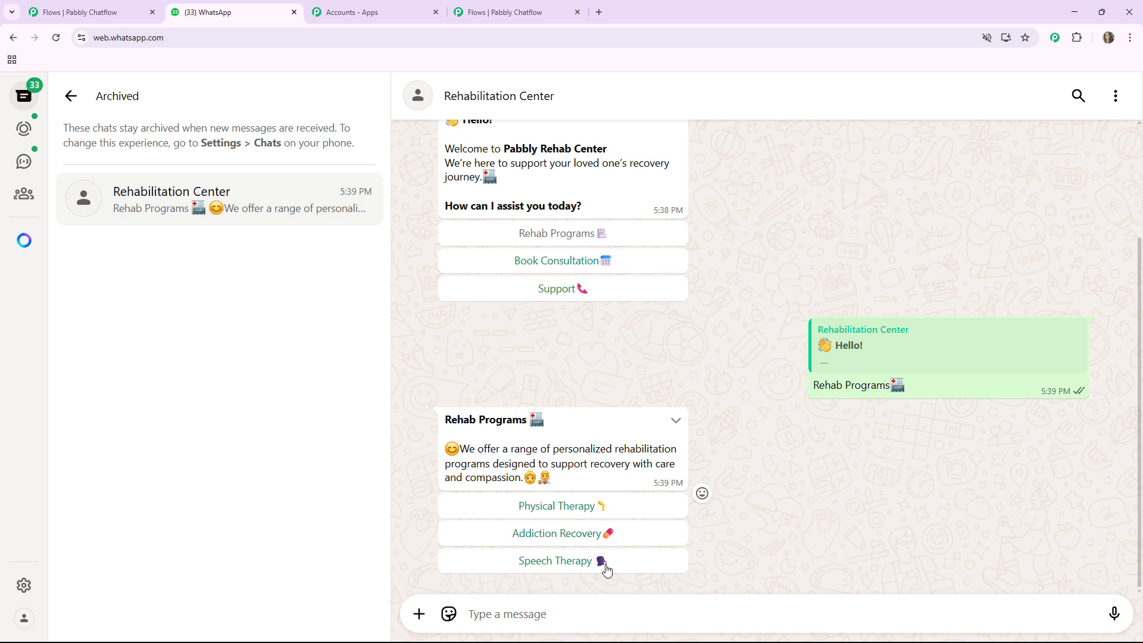
{"action": "left_click", "coordinate": [512, 11]}
{"action": "scroll", "coordinate": [866, 381], "scroll_direction": "up", "scroll_amount": 3}
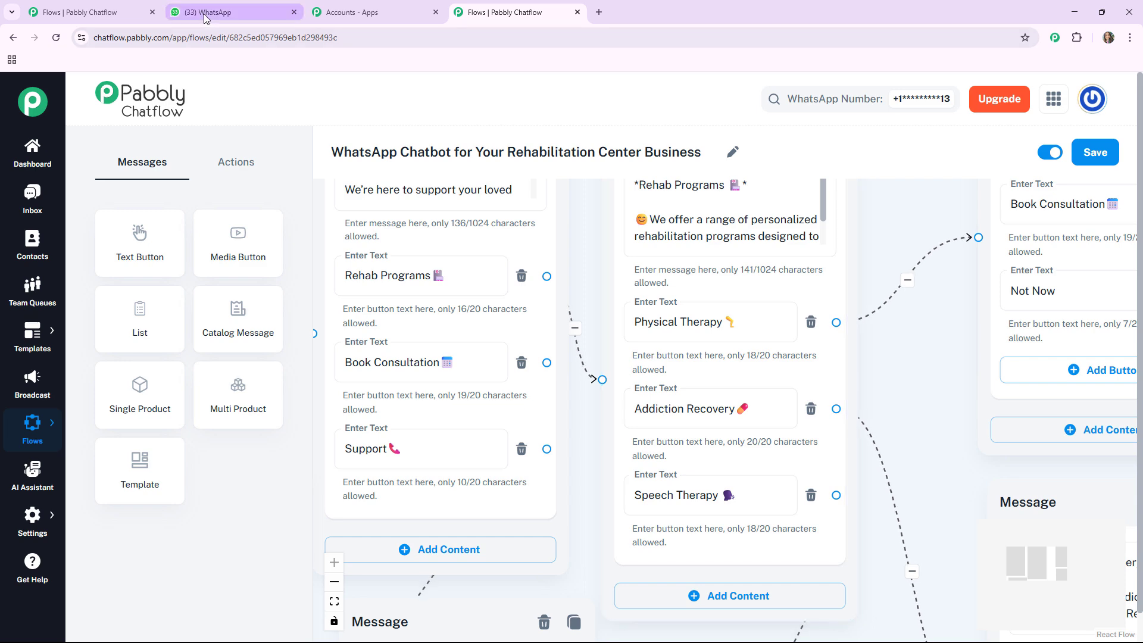
Step: Return to WhatsApp and test the chatbot by choosing Addiction Recovery, its Book Consultation option, and Support from the welcome message
{"action": "left_click", "coordinate": [232, 12]}
{"action": "left_click", "coordinate": [557, 534]}
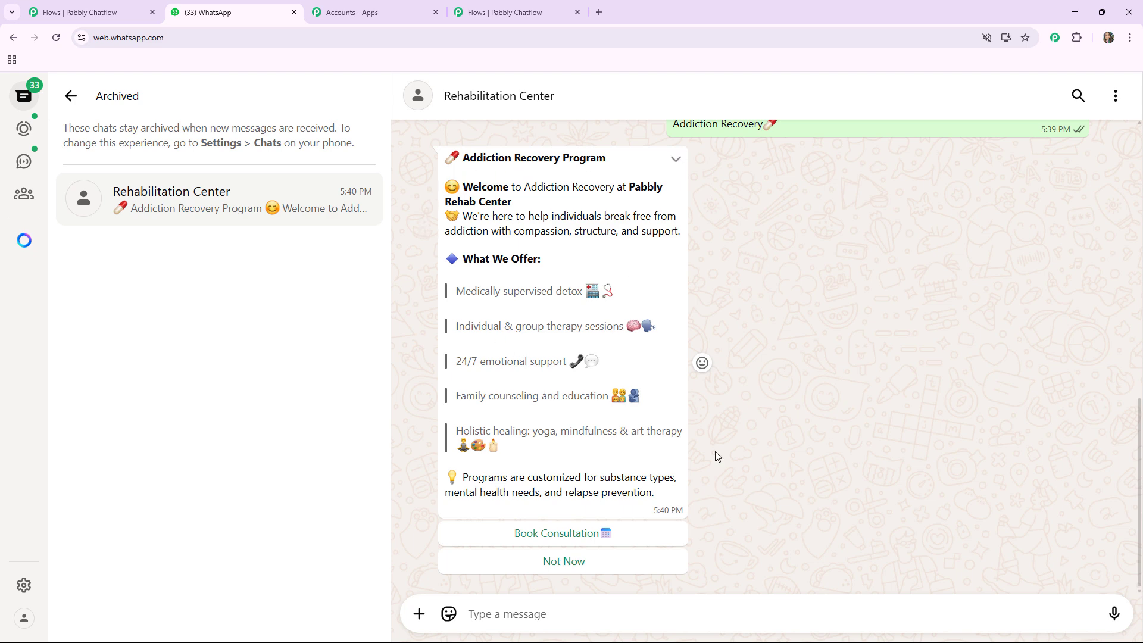
{"action": "left_click", "coordinate": [554, 534]}
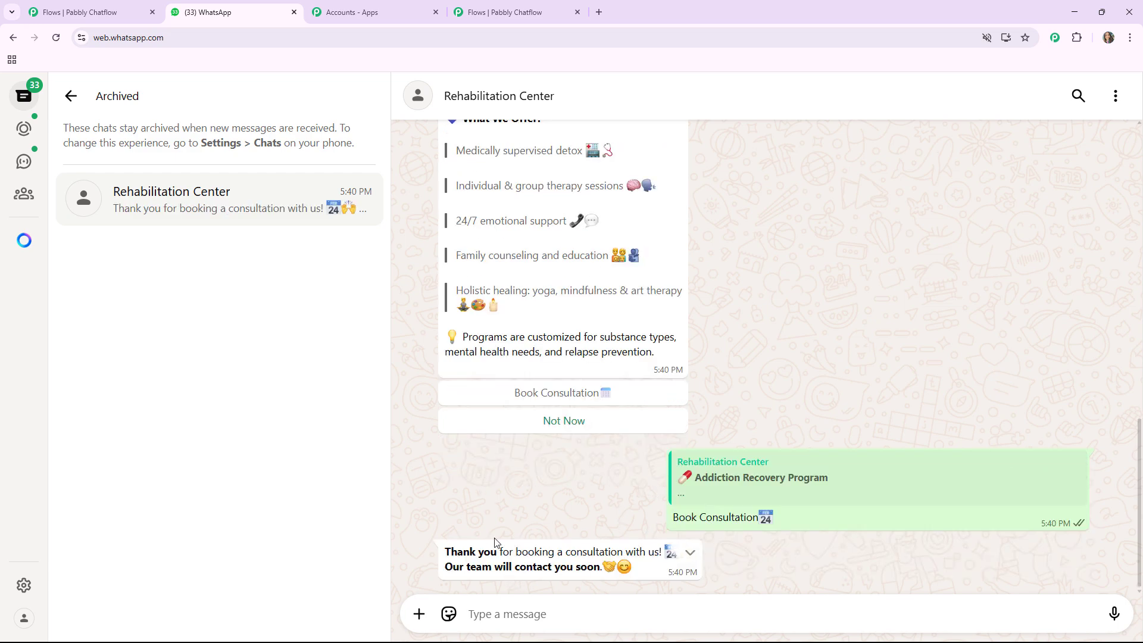
{"action": "scroll", "coordinate": [631, 470], "scroll_direction": "up", "scroll_amount": 10}
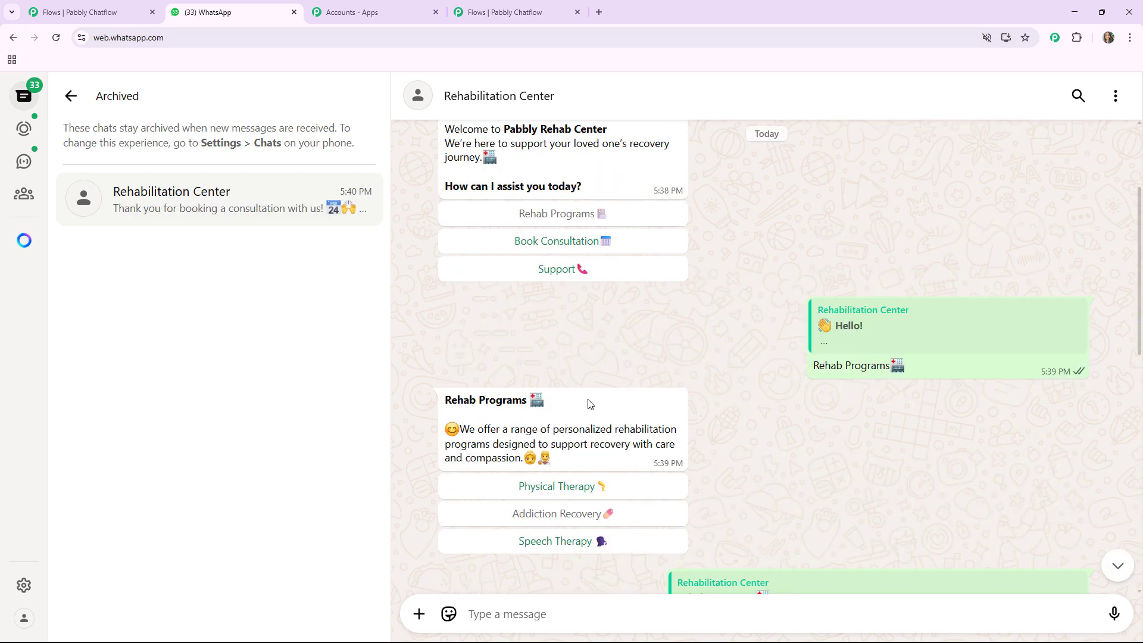
{"action": "left_click", "coordinate": [561, 265]}
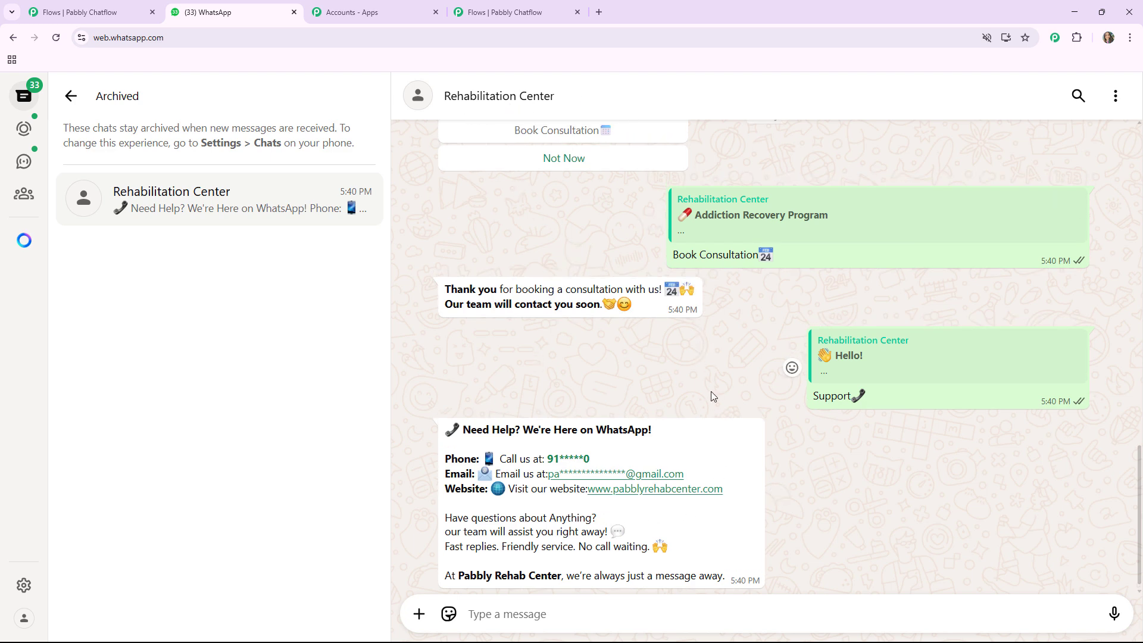
Step: Review the Rehabilitation Center chat, examining the addiction recovery, consultation, rehab programs and welcome messages and their options
{"action": "scroll", "coordinate": [711, 391], "scroll_direction": "up", "scroll_amount": 5}
{"action": "scroll", "coordinate": [711, 391], "scroll_direction": "up", "scroll_amount": 7}
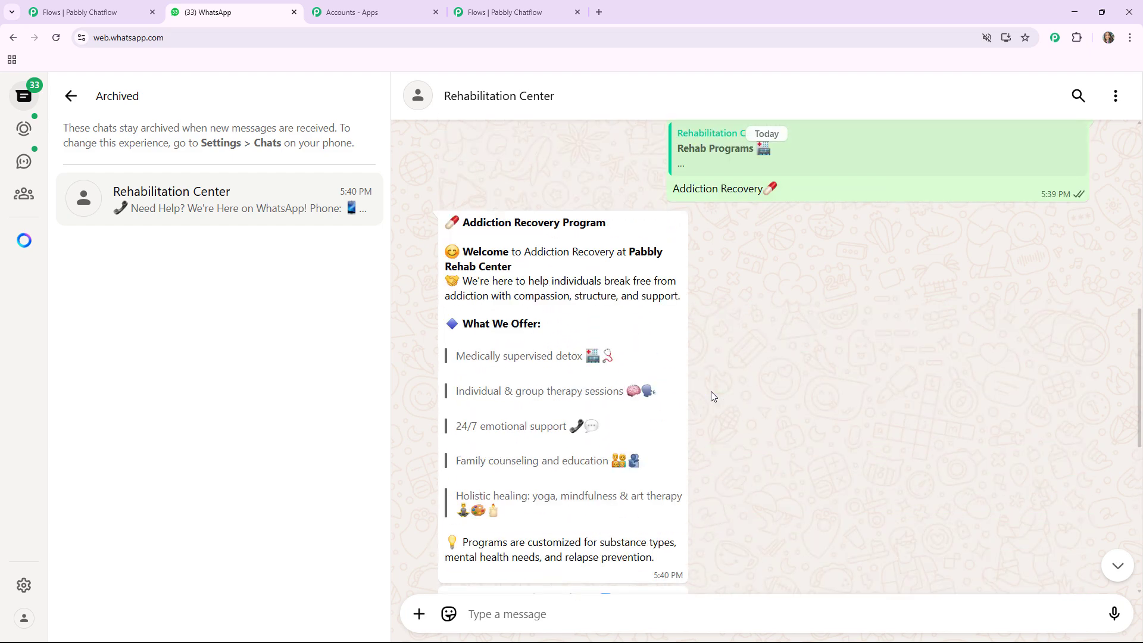
{"action": "scroll", "coordinate": [712, 396], "scroll_direction": "down", "scroll_amount": 4}
{"action": "scroll", "coordinate": [712, 396], "scroll_direction": "down", "scroll_amount": 3}
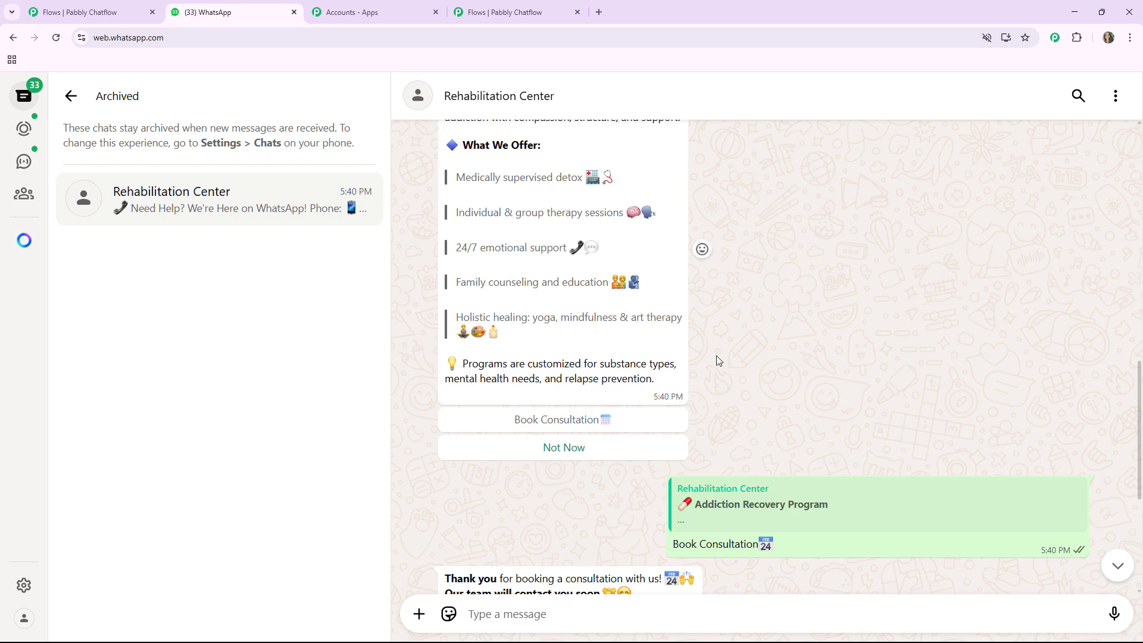
{"action": "scroll", "coordinate": [717, 355], "scroll_direction": "down", "scroll_amount": 2}
{"action": "scroll", "coordinate": [727, 337], "scroll_direction": "up", "scroll_amount": 4}
{"action": "scroll", "coordinate": [727, 337], "scroll_direction": "down", "scroll_amount": 1}
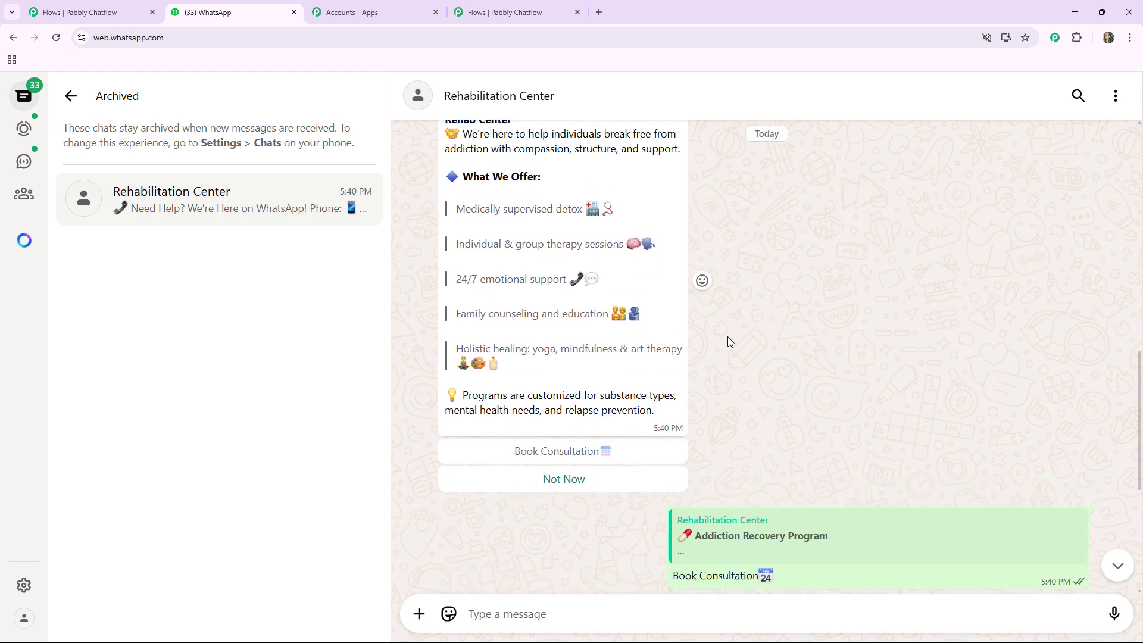
{"action": "scroll", "coordinate": [728, 337], "scroll_direction": "up", "scroll_amount": 10}
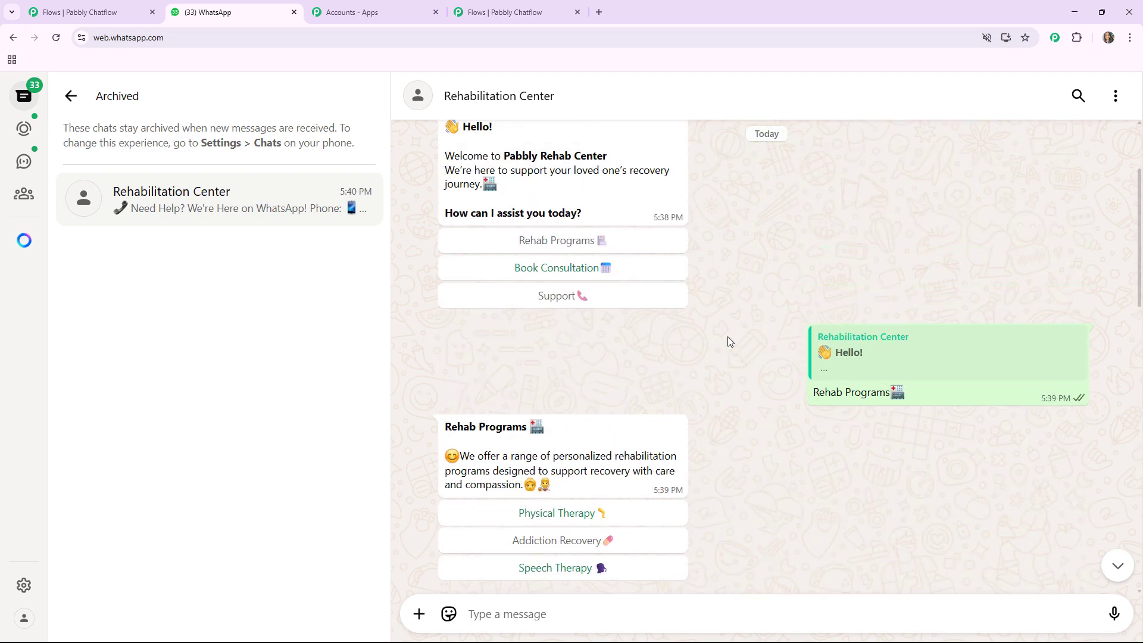
{"action": "scroll", "coordinate": [727, 337], "scroll_direction": "up", "scroll_amount": 2}
{"action": "scroll", "coordinate": [728, 337], "scroll_direction": "down", "scroll_amount": 1}
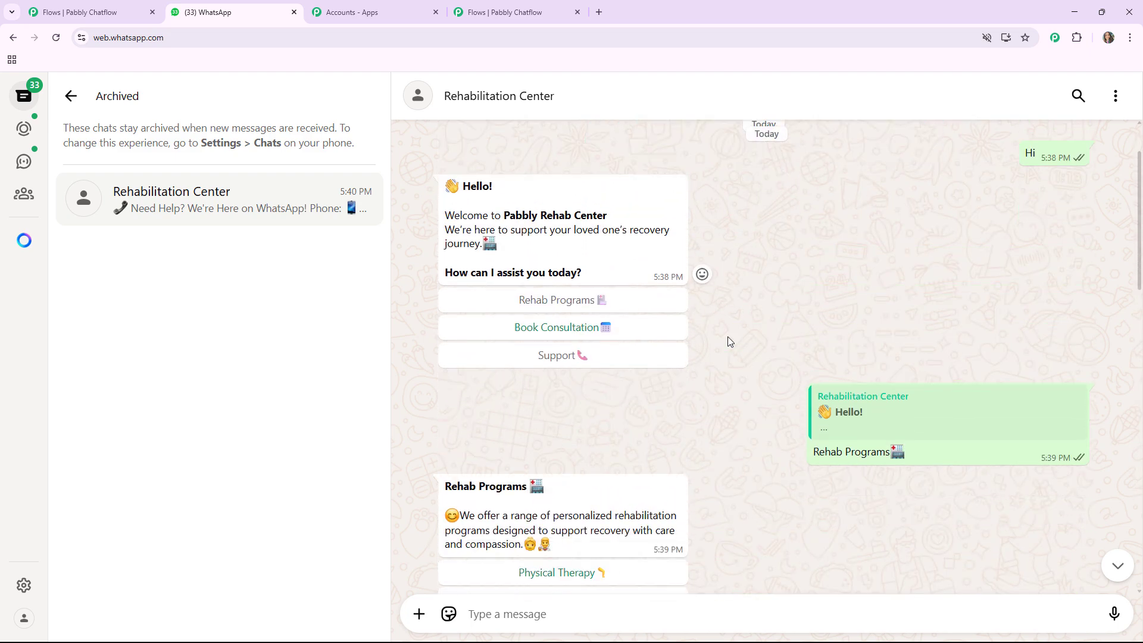
{"action": "scroll", "coordinate": [727, 337], "scroll_direction": "down", "scroll_amount": 5}
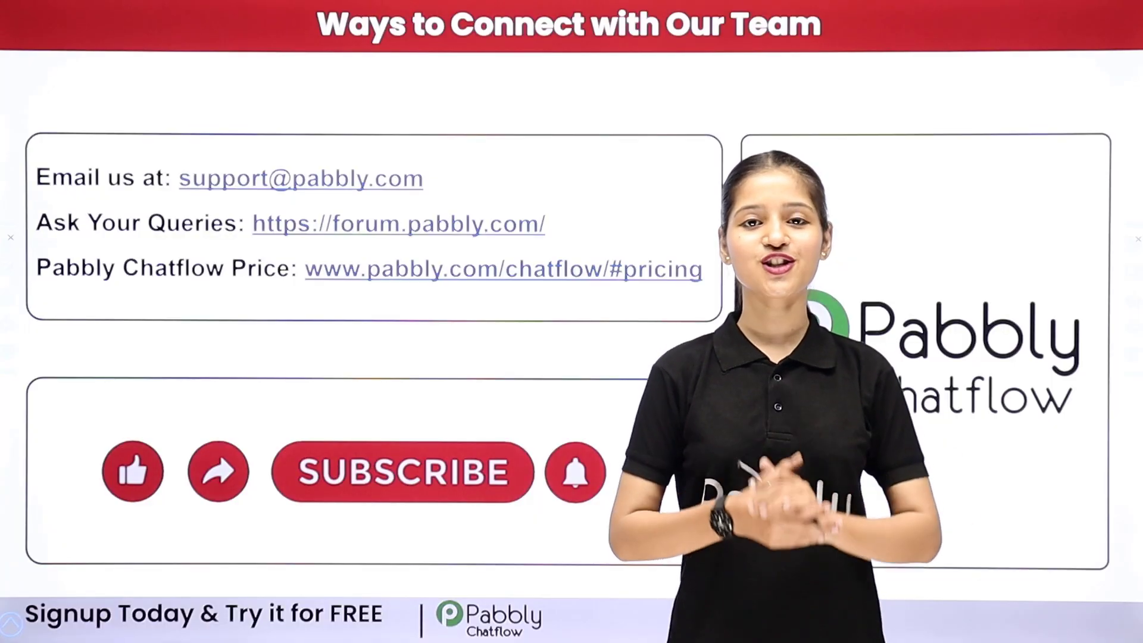